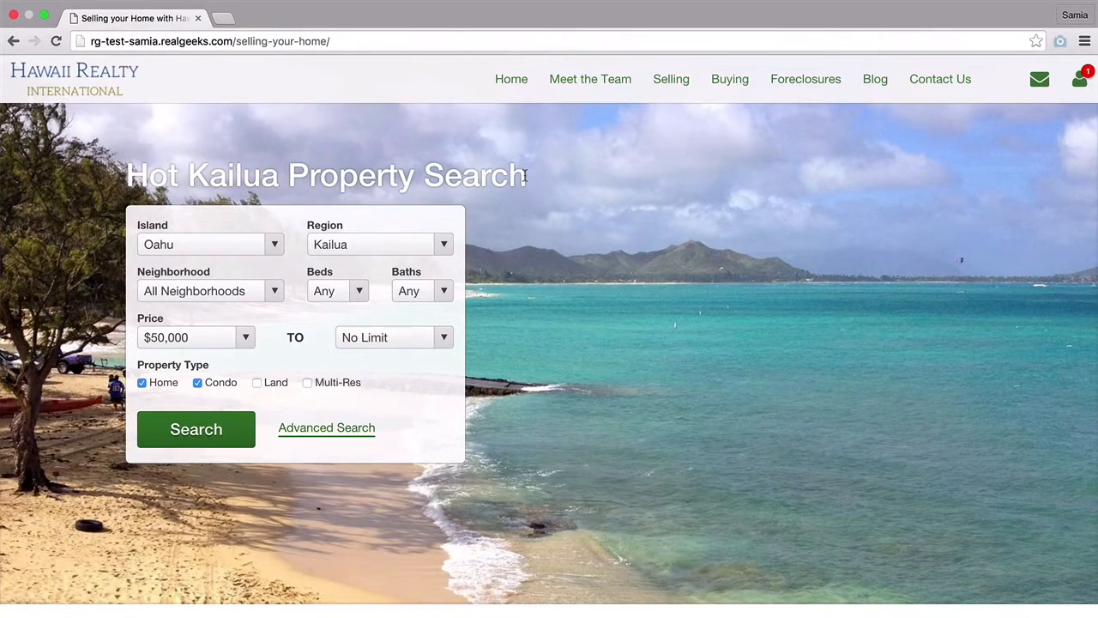
# - Confirm the Selling Your Home search header uses the Kailua region, scrolling down the page
pyautogui.scroll(-3, 526, 176)
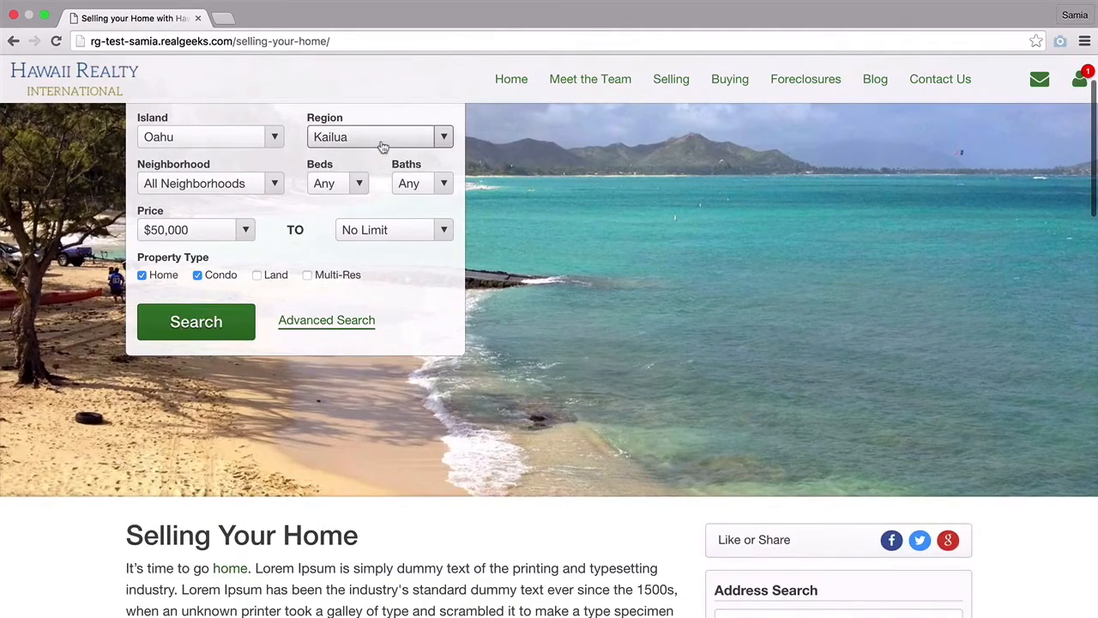
pyautogui.click(383, 147)
pyautogui.click(382, 137)
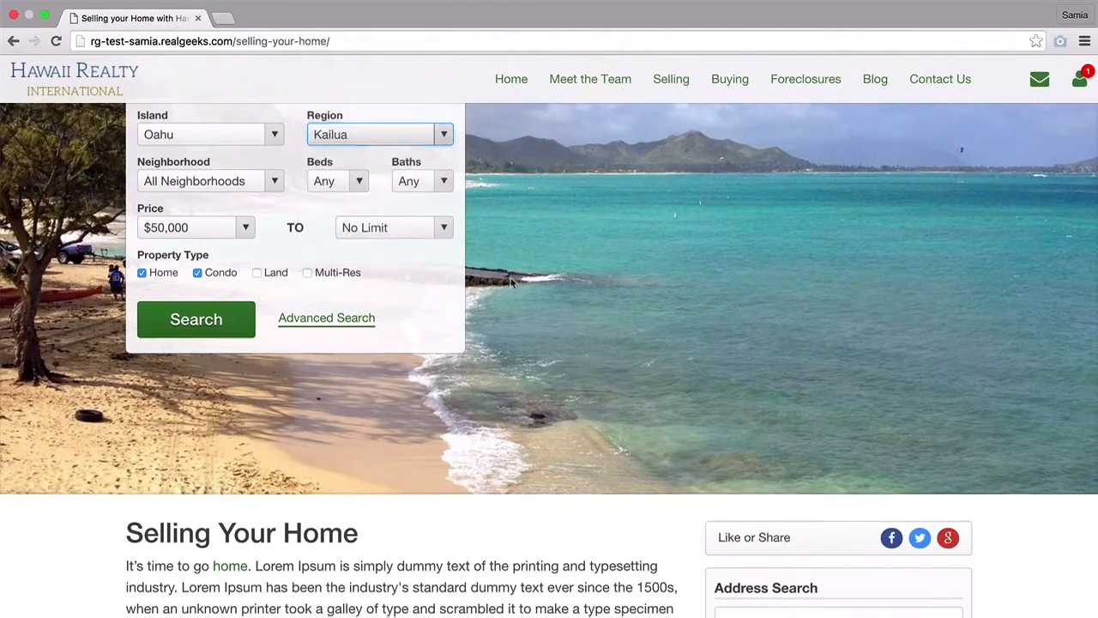
pyautogui.scroll(-5, 511, 283)
pyautogui.scroll(-4, 511, 283)
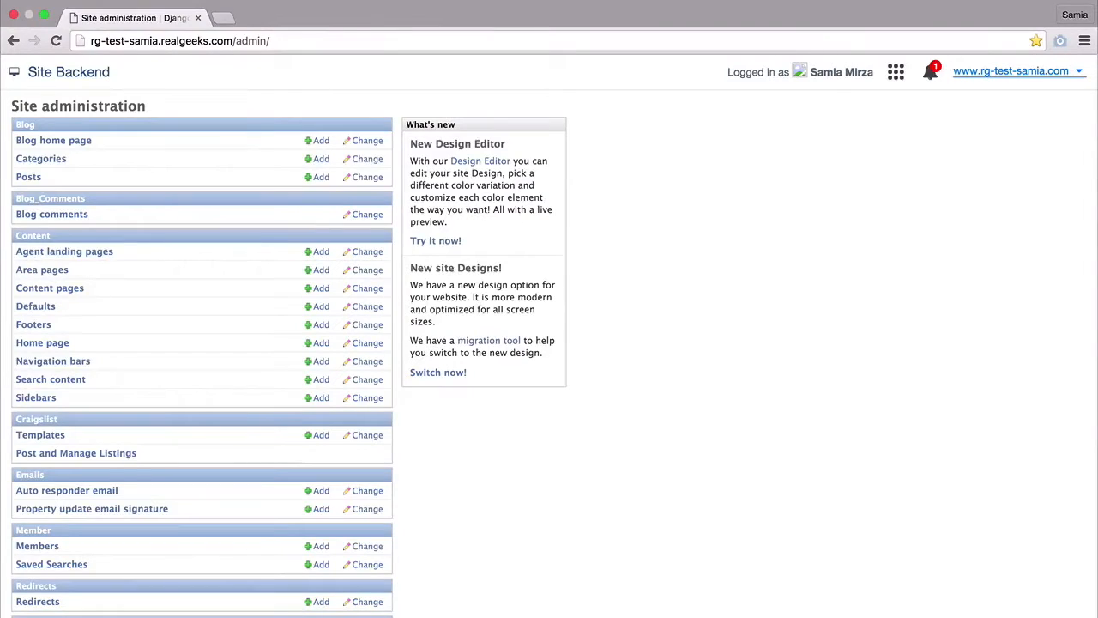
# - Show the 14 content pages sorted alphabetically by Anchor Text / Page Name
pyautogui.click(71, 295)
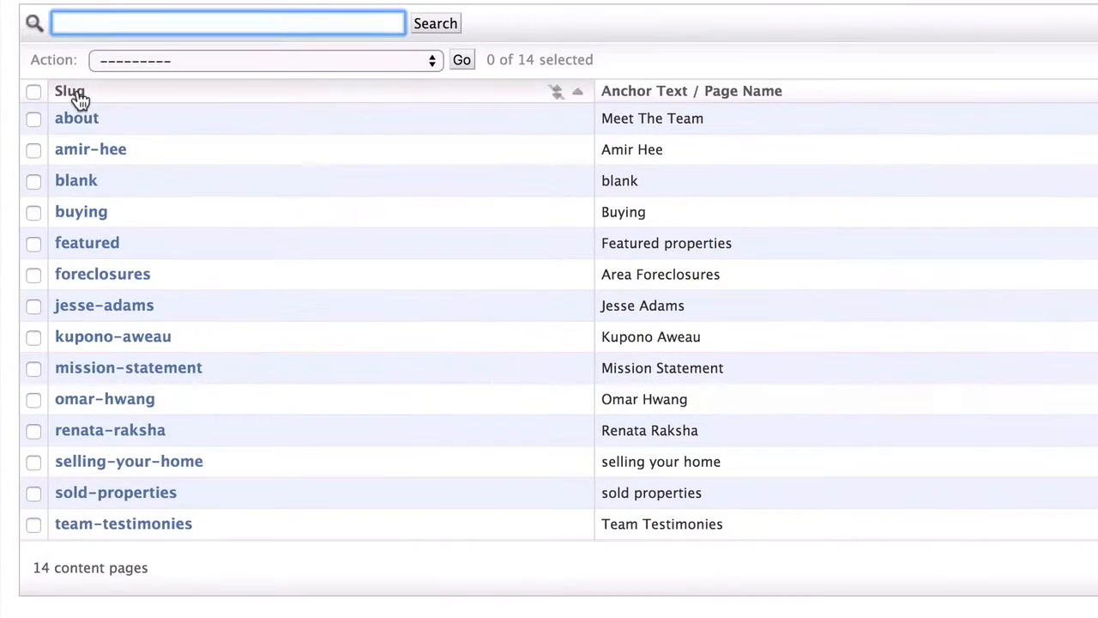
pyautogui.click(74, 93)
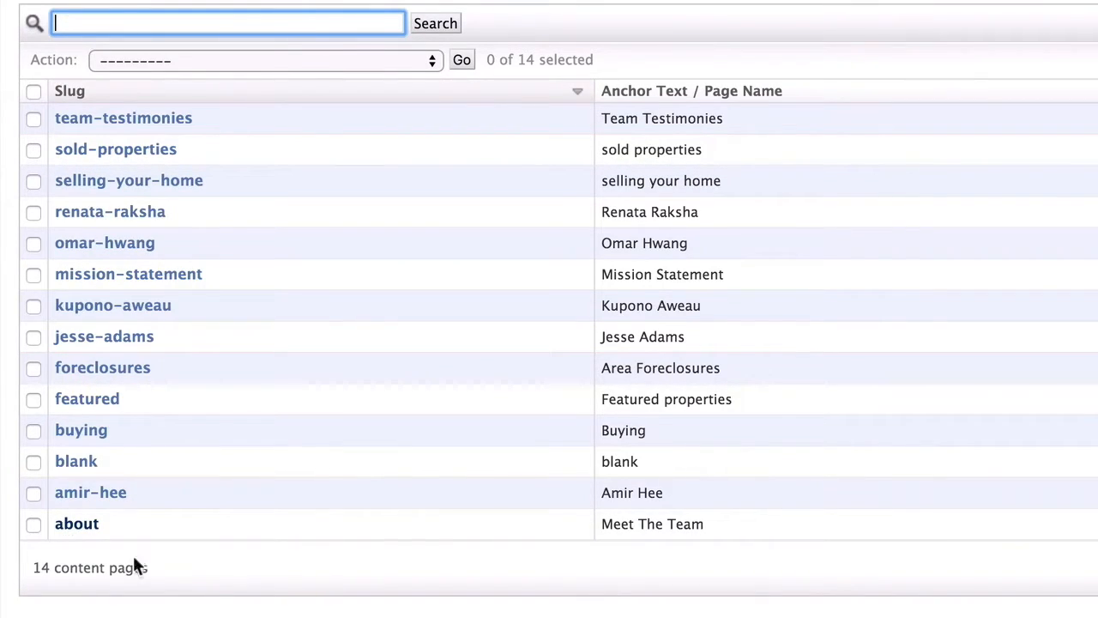
pyautogui.click(336, 92)
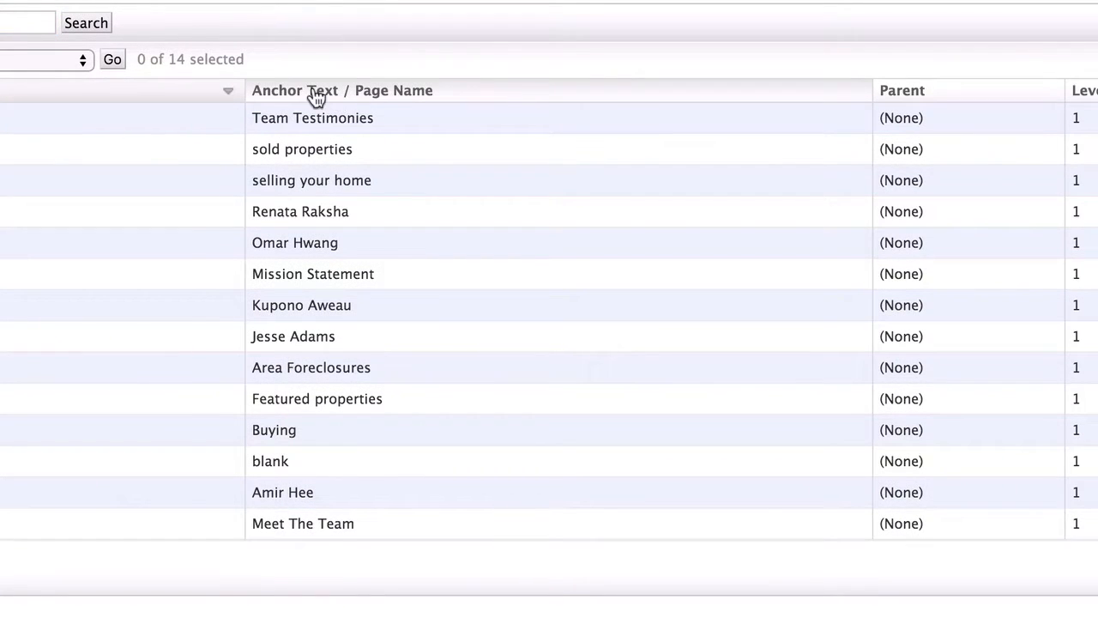
pyautogui.click(314, 93)
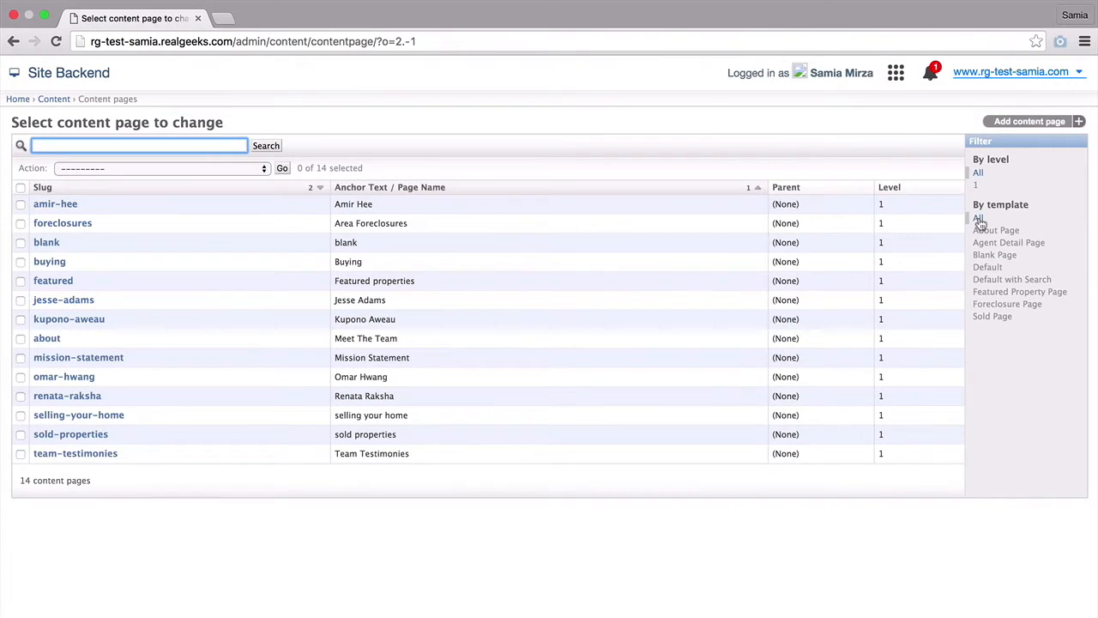
# - Filter the pages by the About, Agent Detail, Blank, Default and Default with Search templates
pyautogui.click(980, 234)
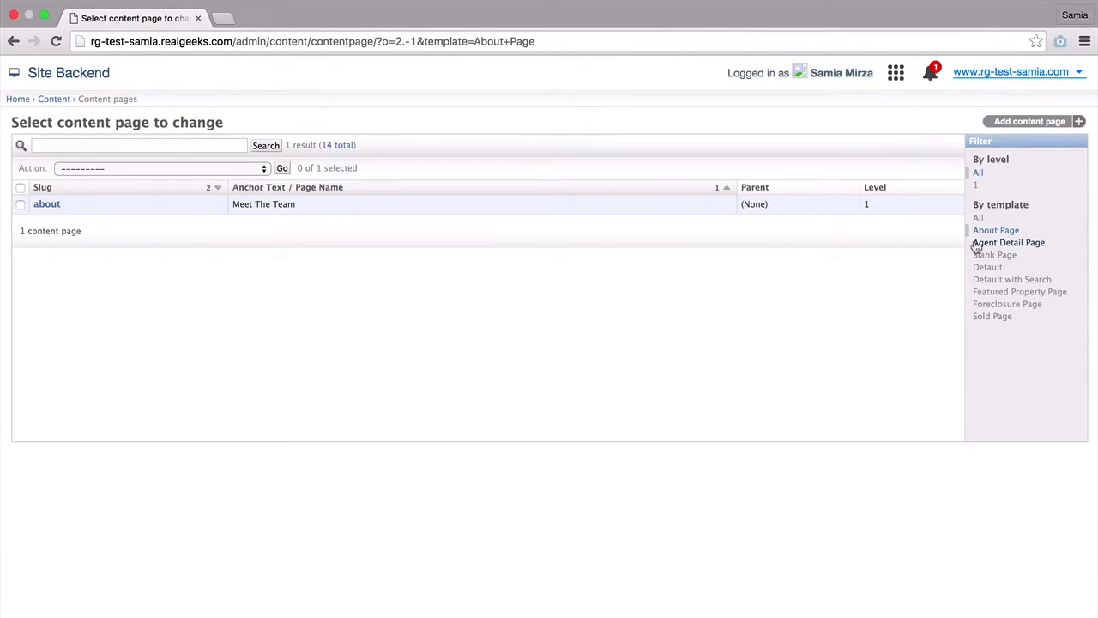
pyautogui.click(978, 242)
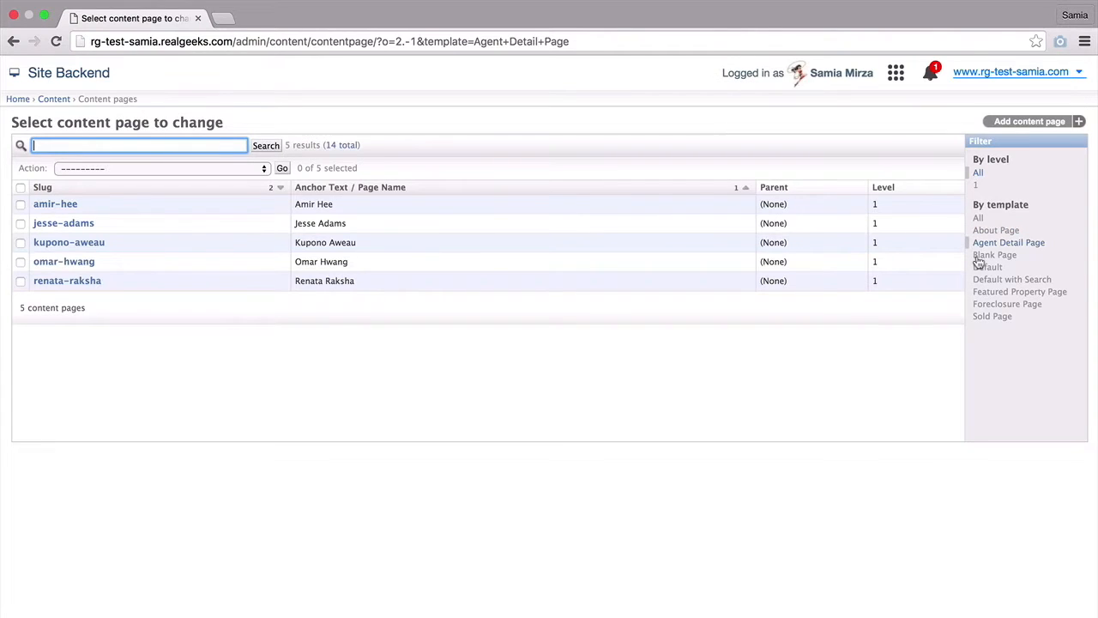
pyautogui.click(979, 256)
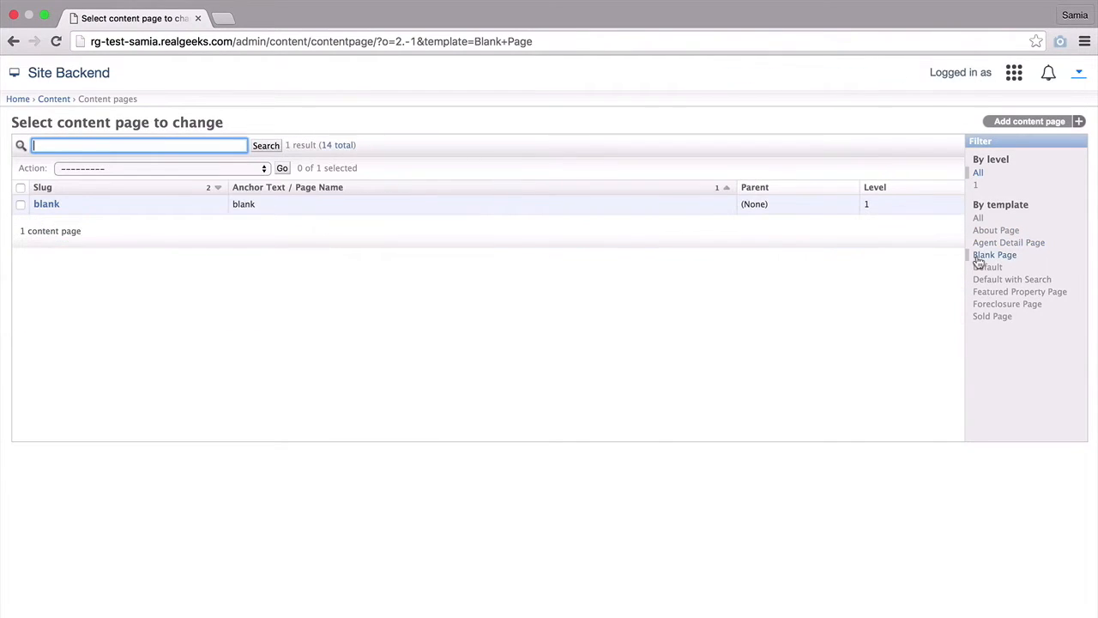
pyautogui.click(980, 268)
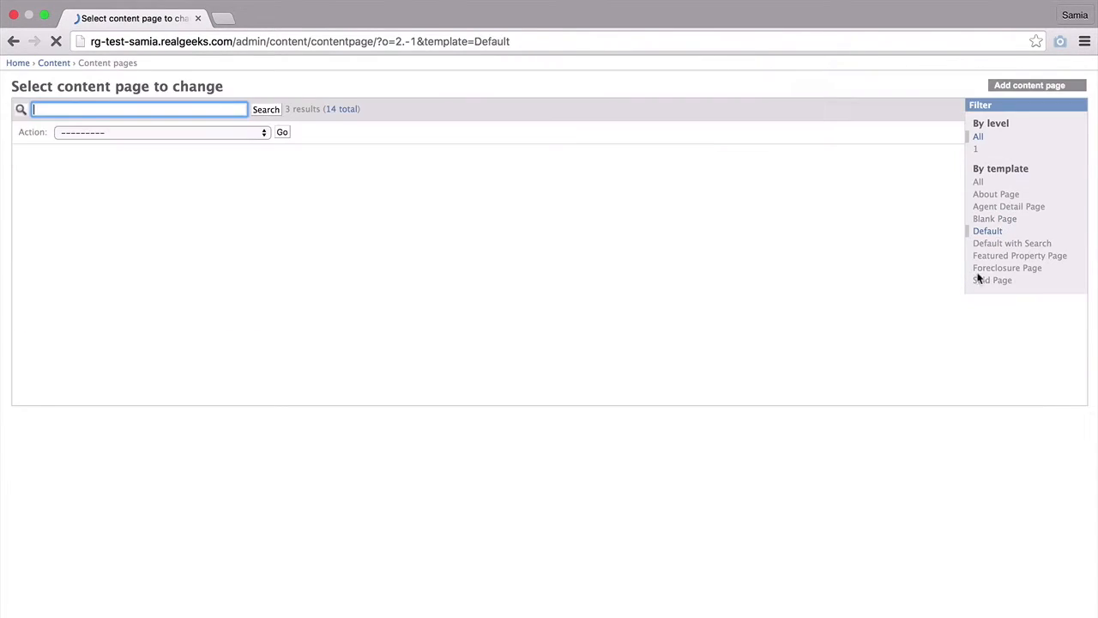
pyautogui.click(980, 282)
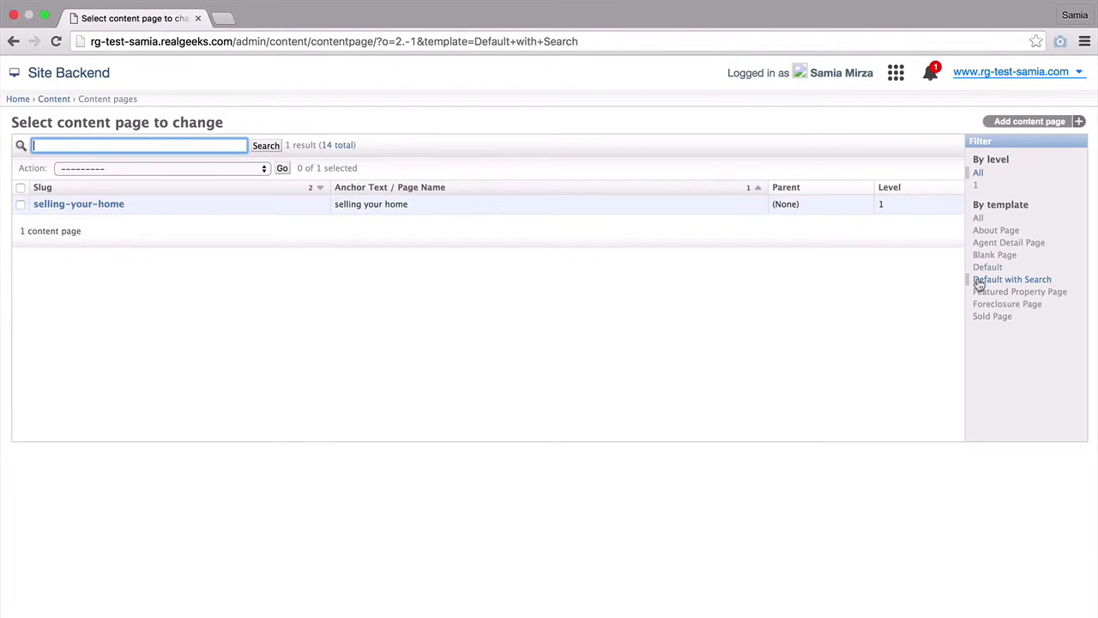
# - Filter by the Featured Property, Foreclosure and Sold templates, then list all pages and check a page's actions
pyautogui.click(979, 294)
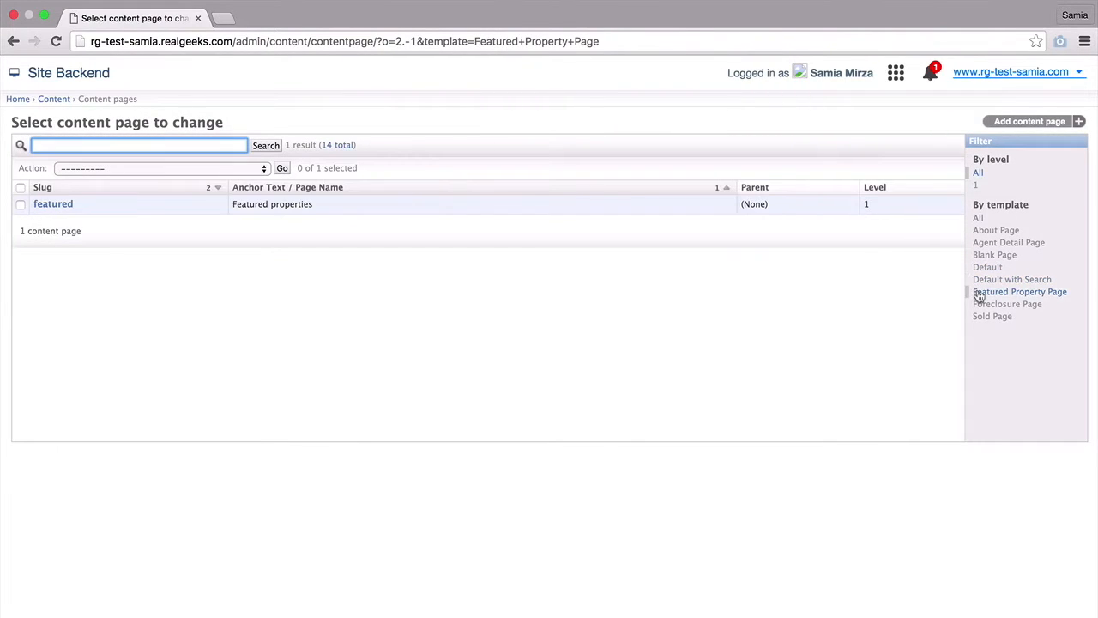
pyautogui.click(979, 306)
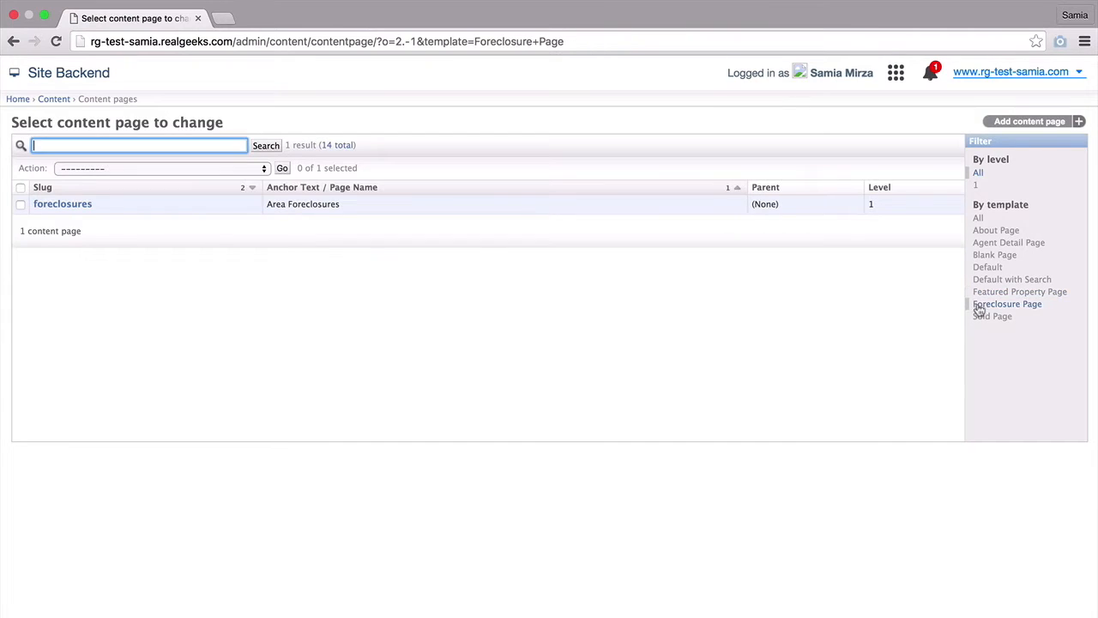
pyautogui.click(979, 316)
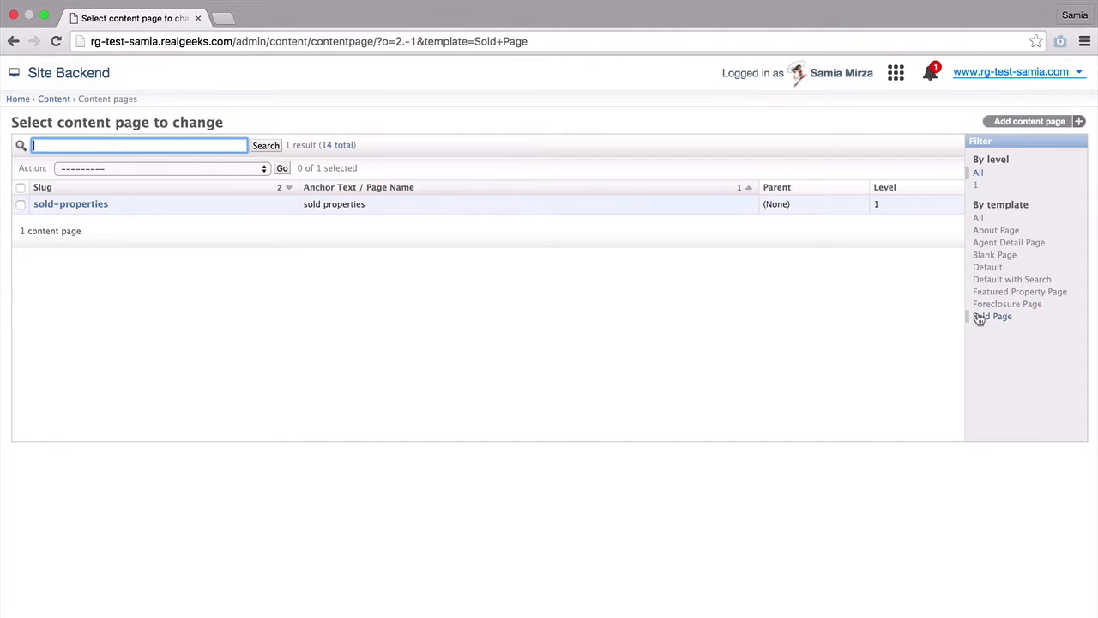
pyautogui.click(979, 220)
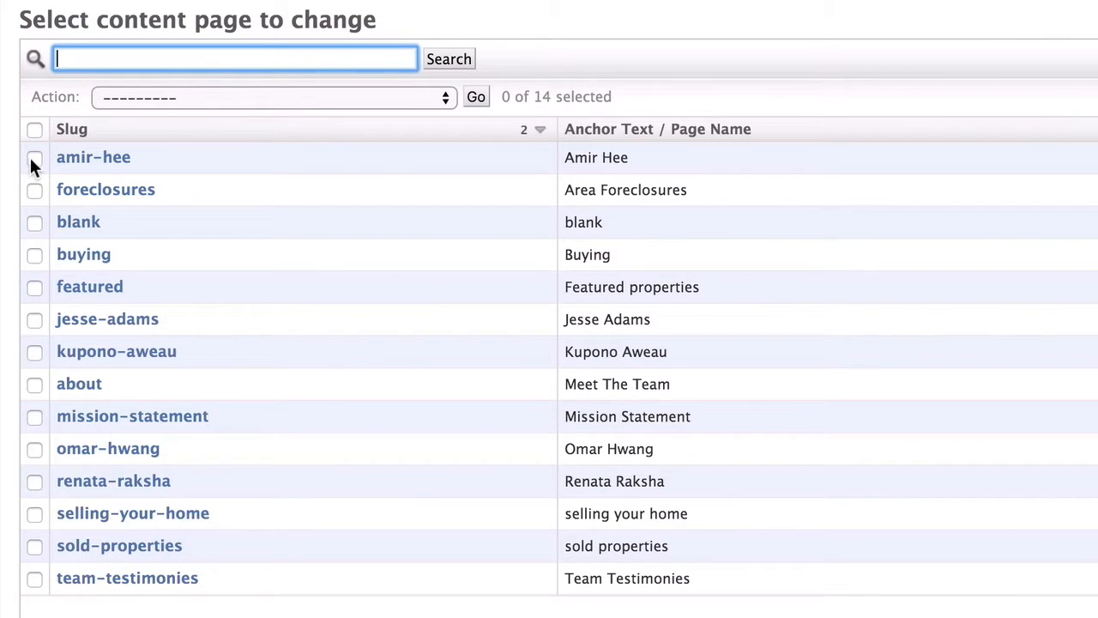
pyautogui.click(32, 158)
pyautogui.click(164, 100)
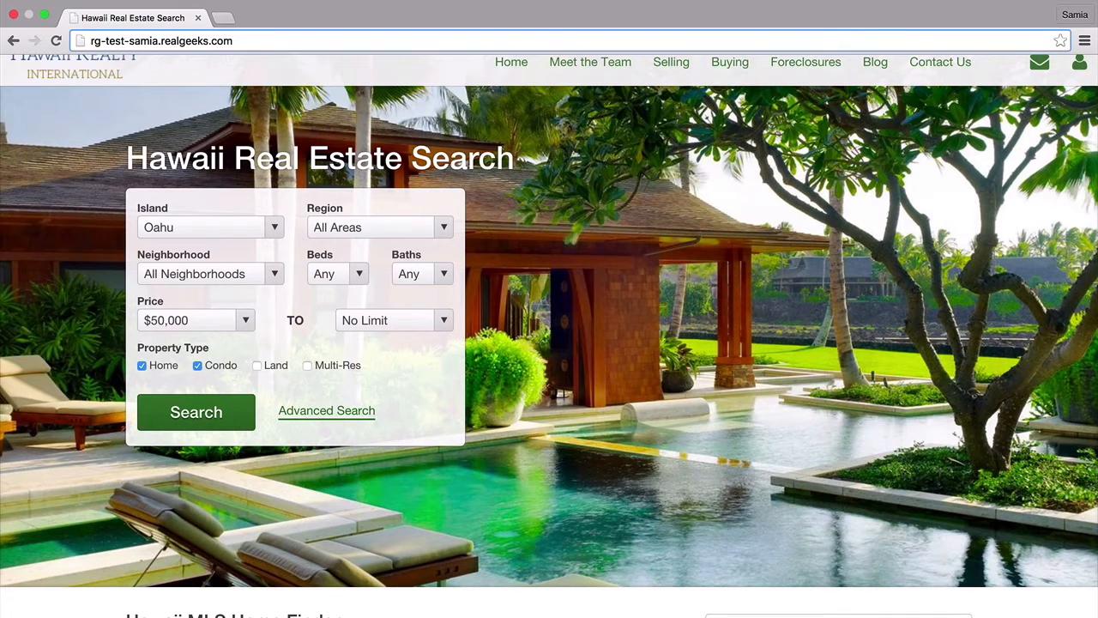
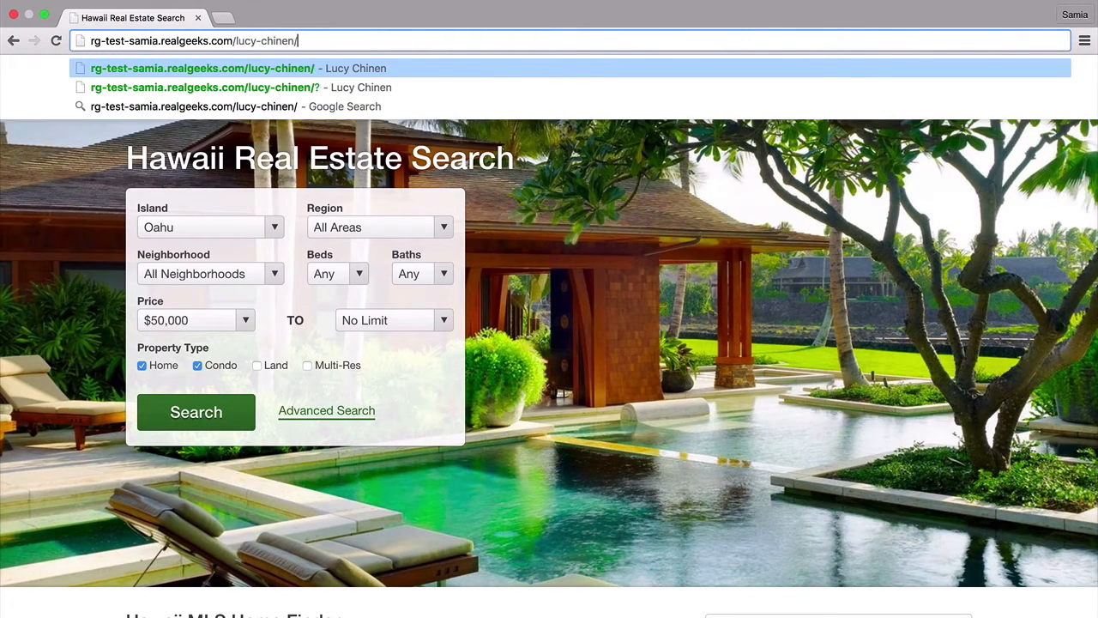
pyautogui.press('Return')
pyautogui.scroll(1, 995, 203)
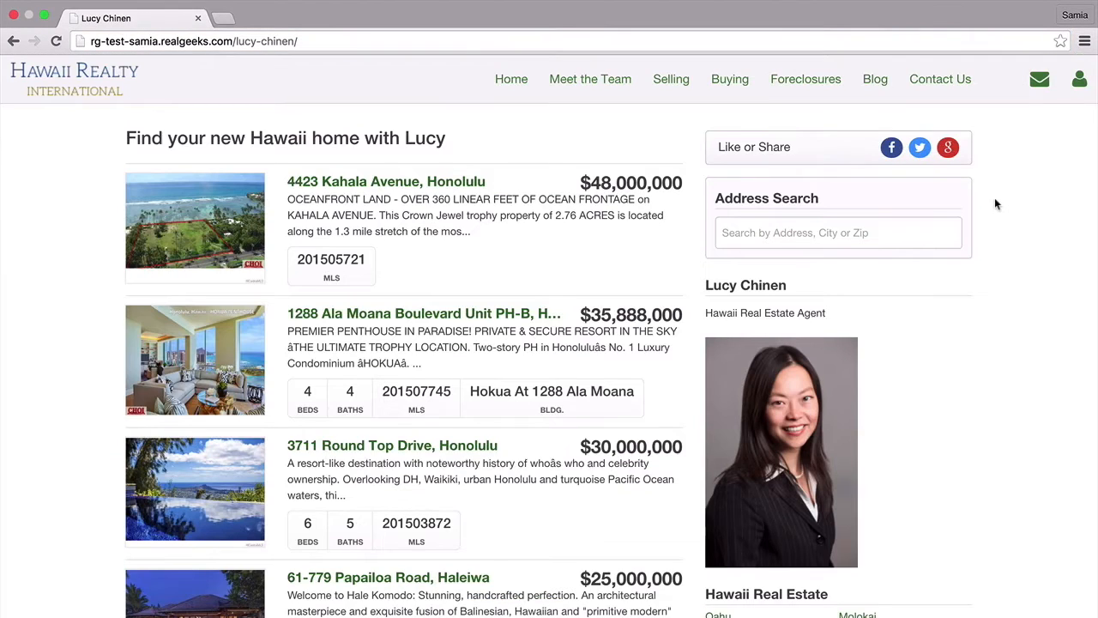
pyautogui.scroll(-3, 996, 203)
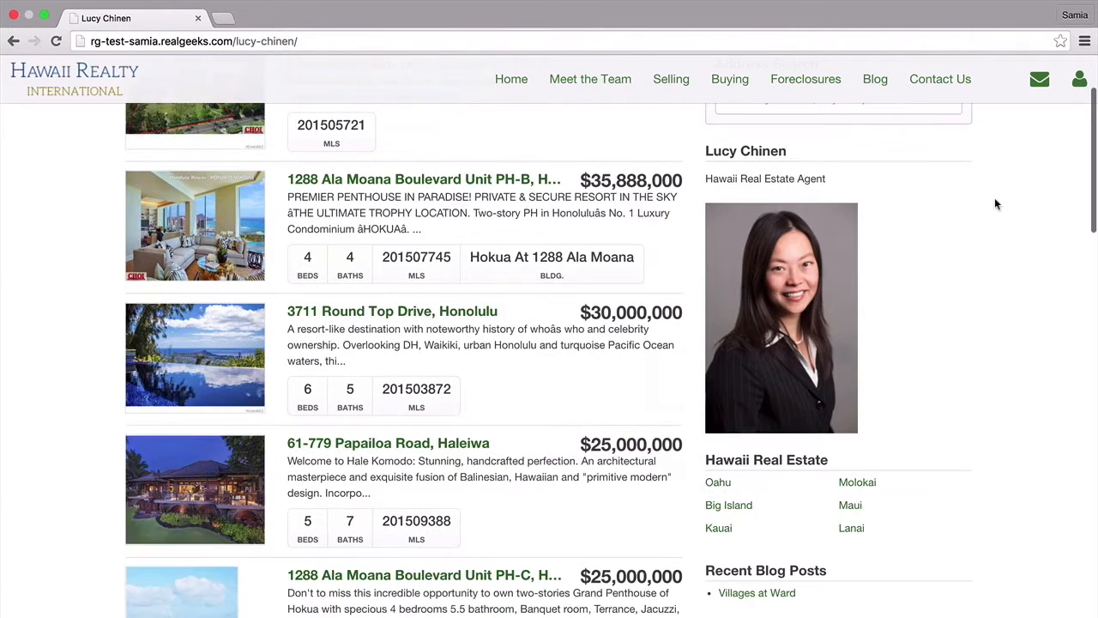
pyautogui.scroll(-3, 995, 203)
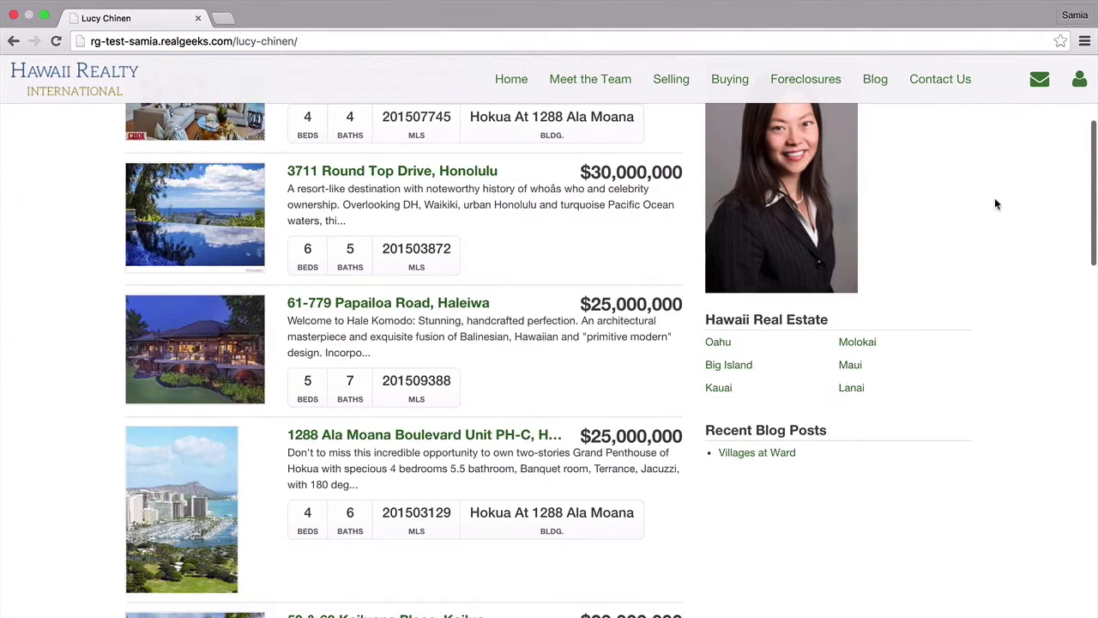
pyautogui.scroll(-5, 996, 204)
pyautogui.scroll(-3, 996, 203)
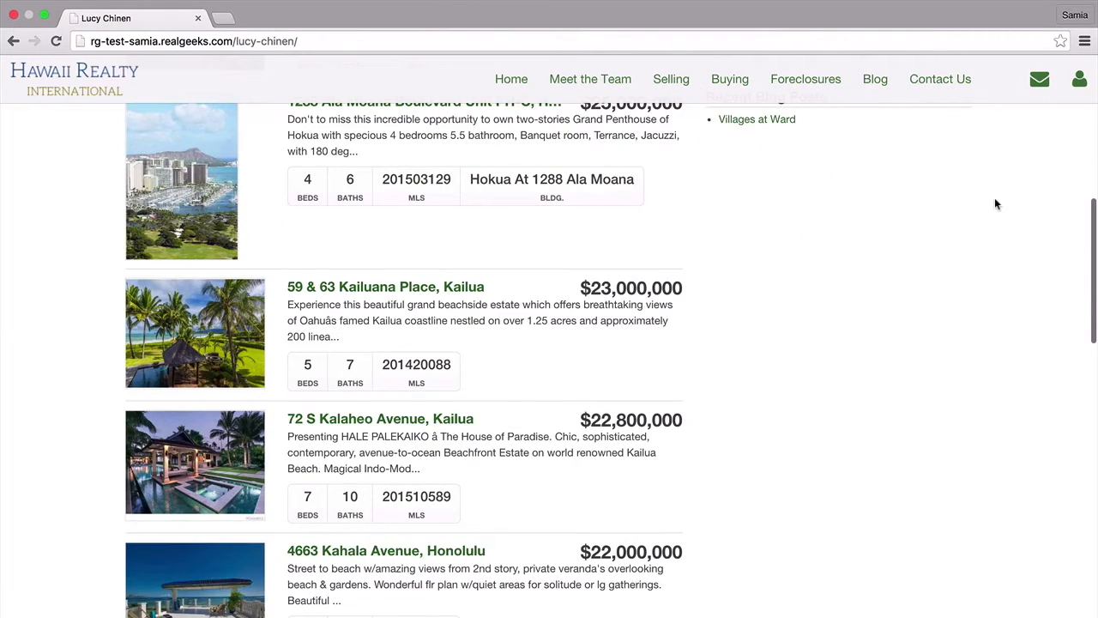
pyautogui.scroll(-10, 995, 203)
pyautogui.scroll(-10, 994, 203)
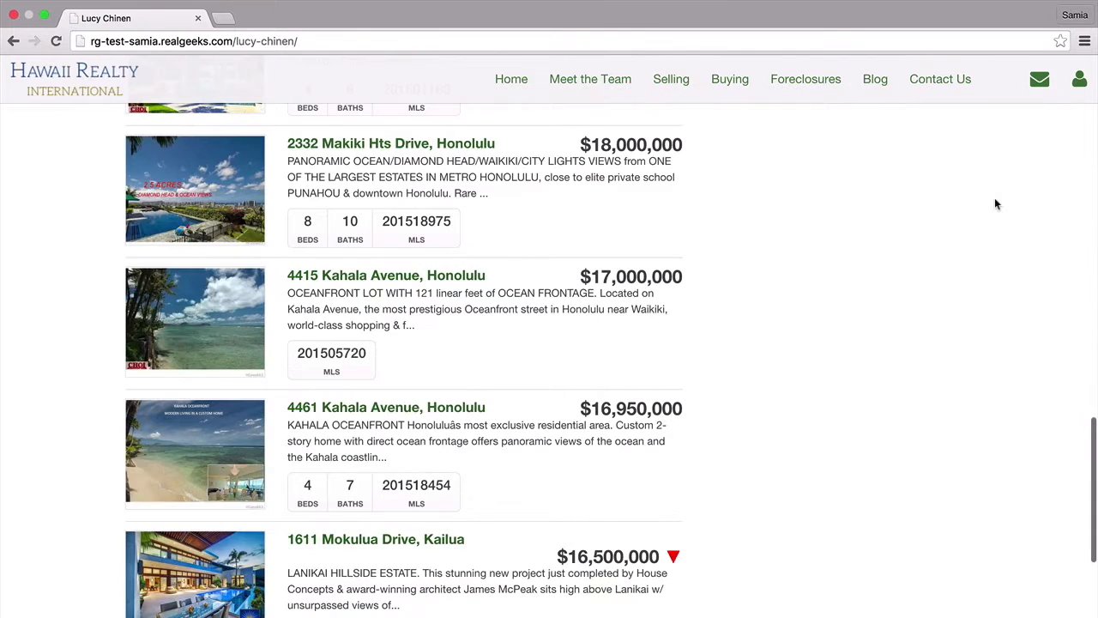
pyautogui.scroll(8, 994, 203)
pyautogui.scroll(20, 995, 203)
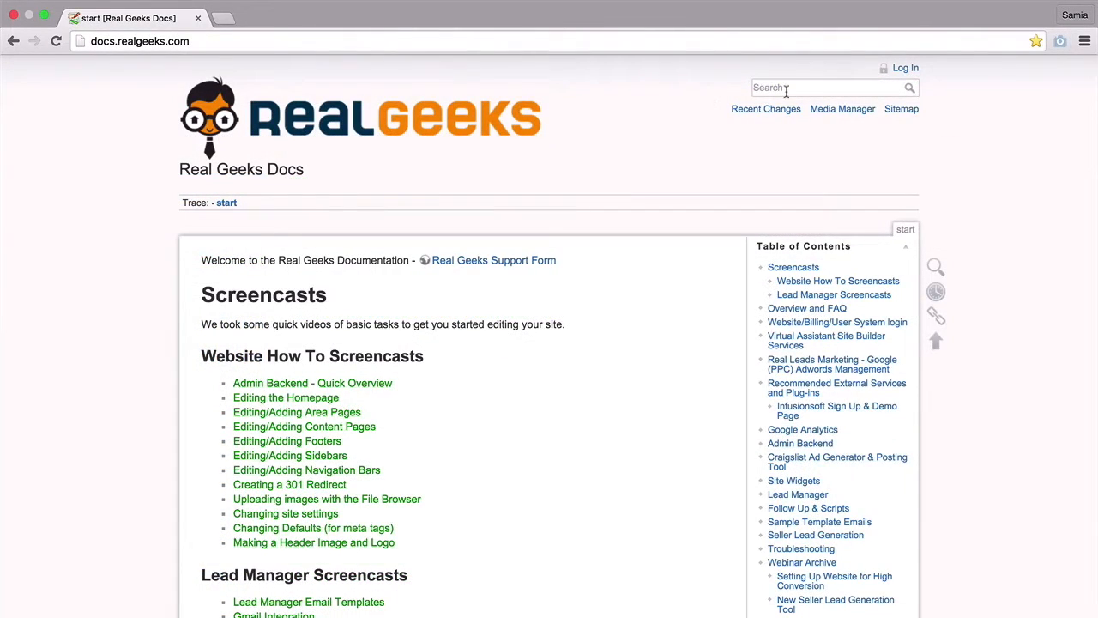
# - Search the Real Geeks documentation for 'agent landing pages'
pyautogui.click(786, 88)
pyautogui.write('agent landing pages')
pyautogui.press('Return')
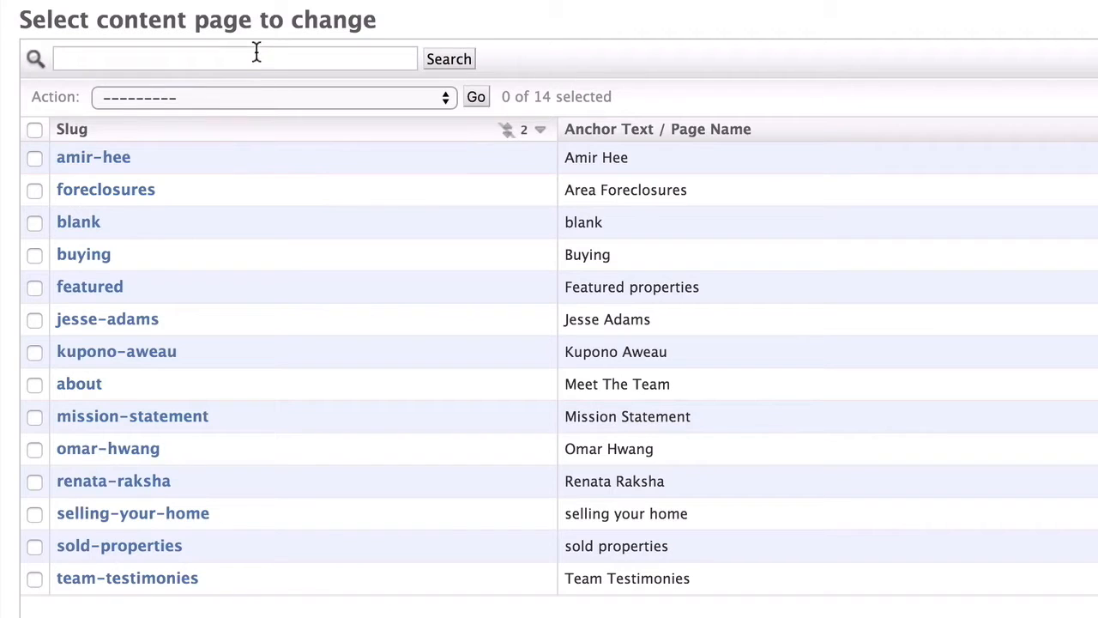
pyautogui.click(255, 54)
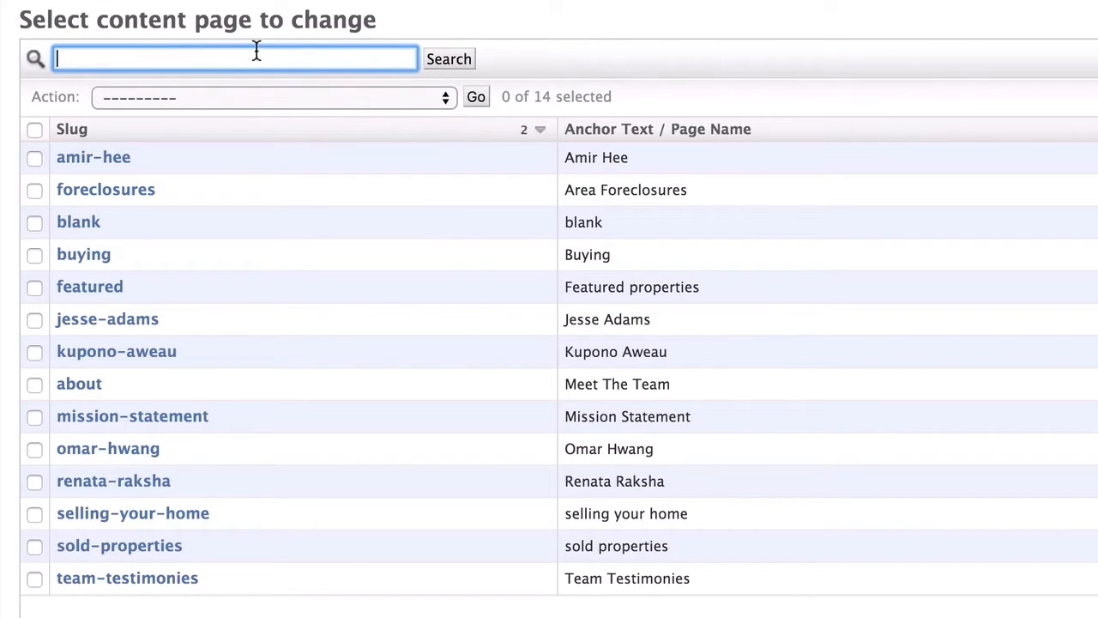
pyautogui.write('mission')
pyautogui.press('Return')
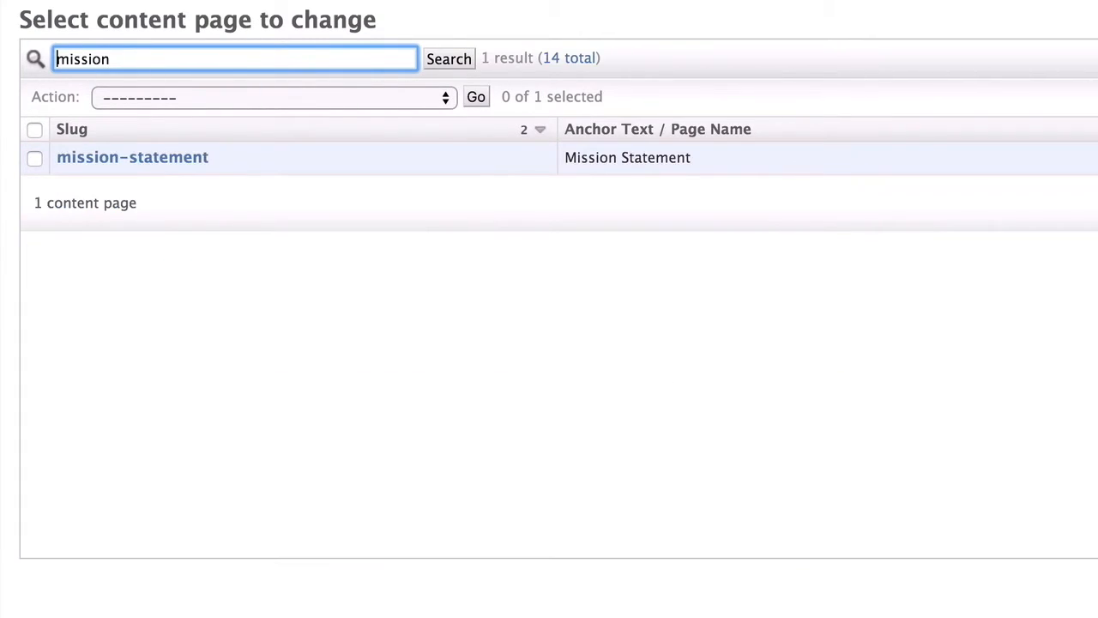
pyautogui.moveTo(128, 56); pyautogui.dragTo(55, 48)
pyautogui.press('BackSpace')
pyautogui.click(451, 60)
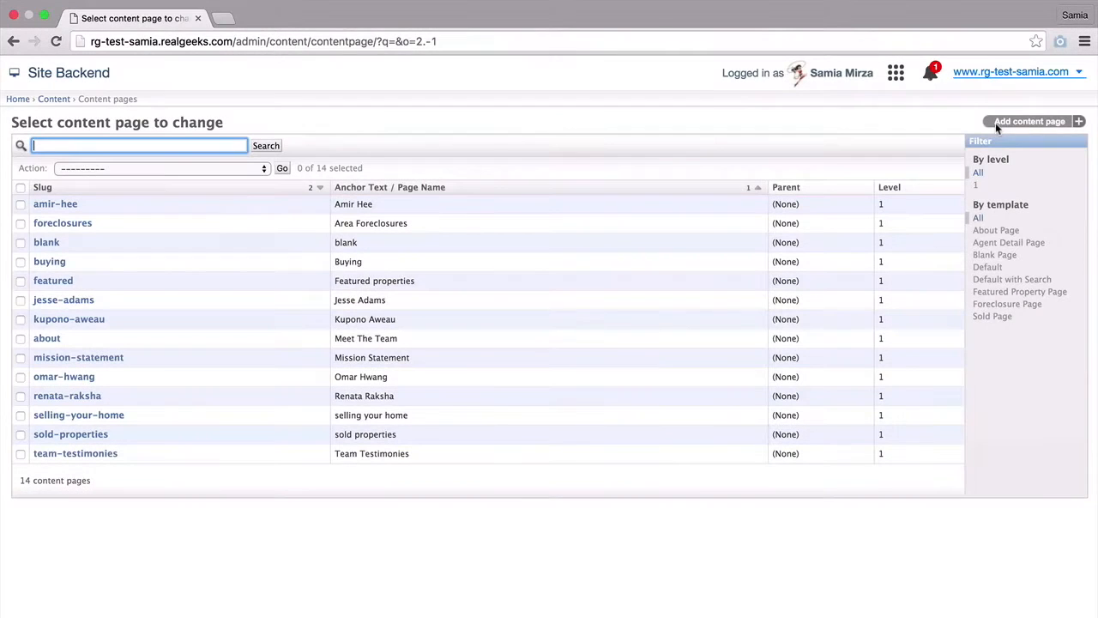
# - Start a new content page and scroll down to its Template and Content fields
pyautogui.click(1026, 123)
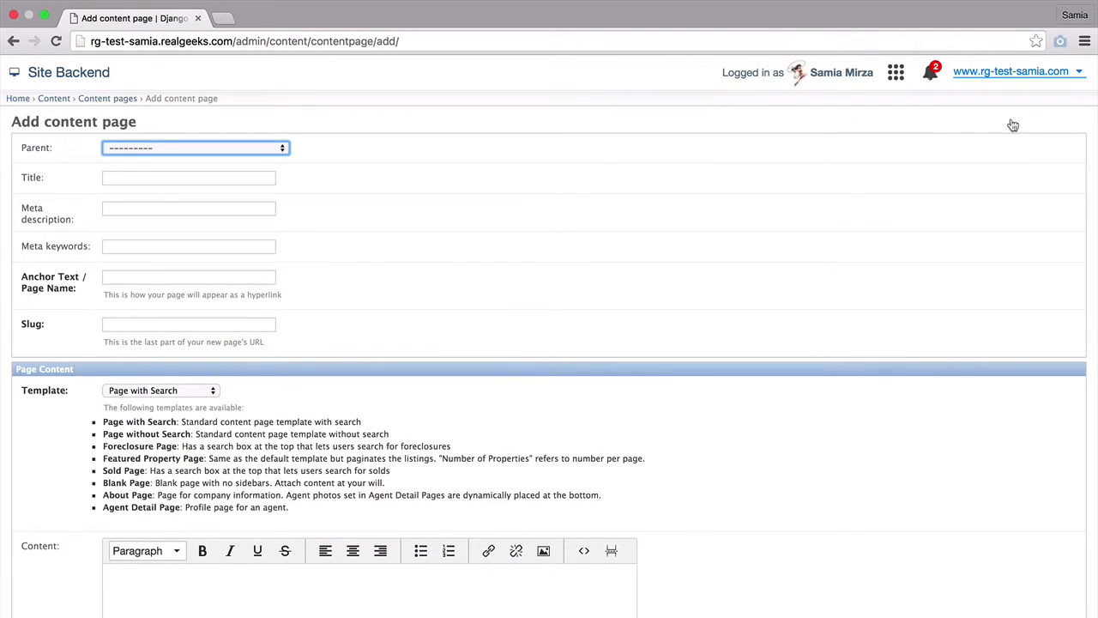
pyautogui.scroll(-5, 1013, 126)
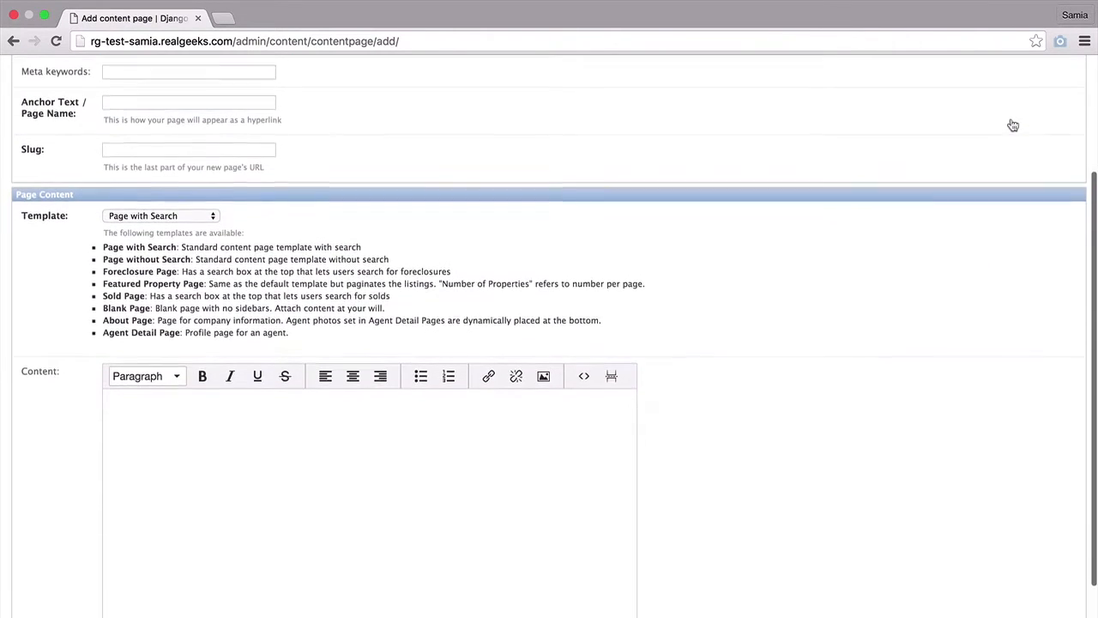
pyautogui.scroll(-2, 1013, 126)
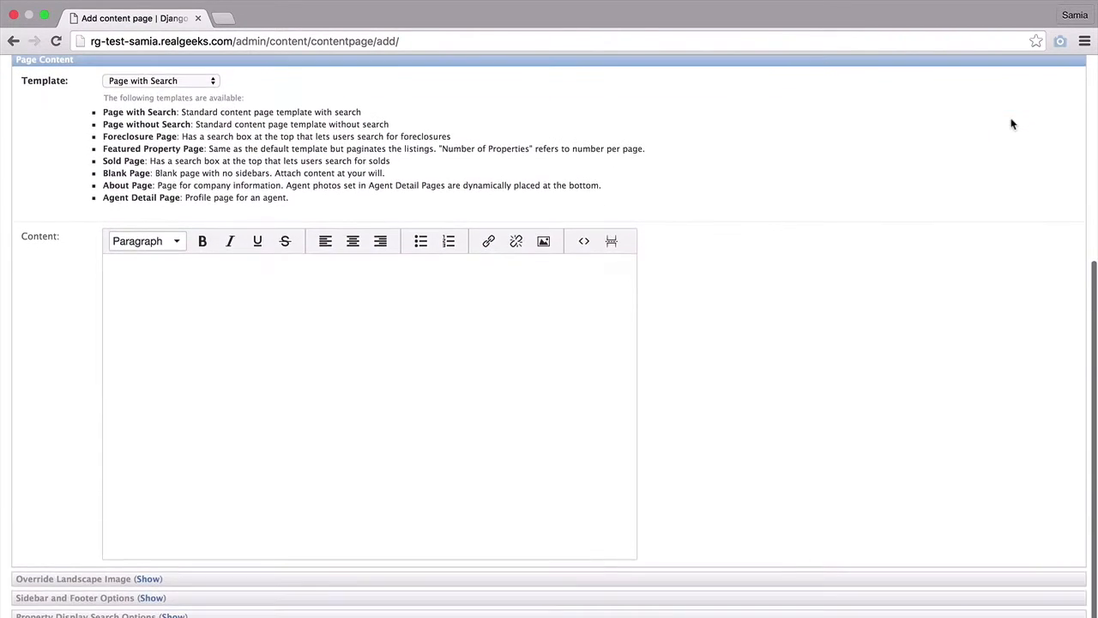
pyautogui.scroll(-1, 1014, 125)
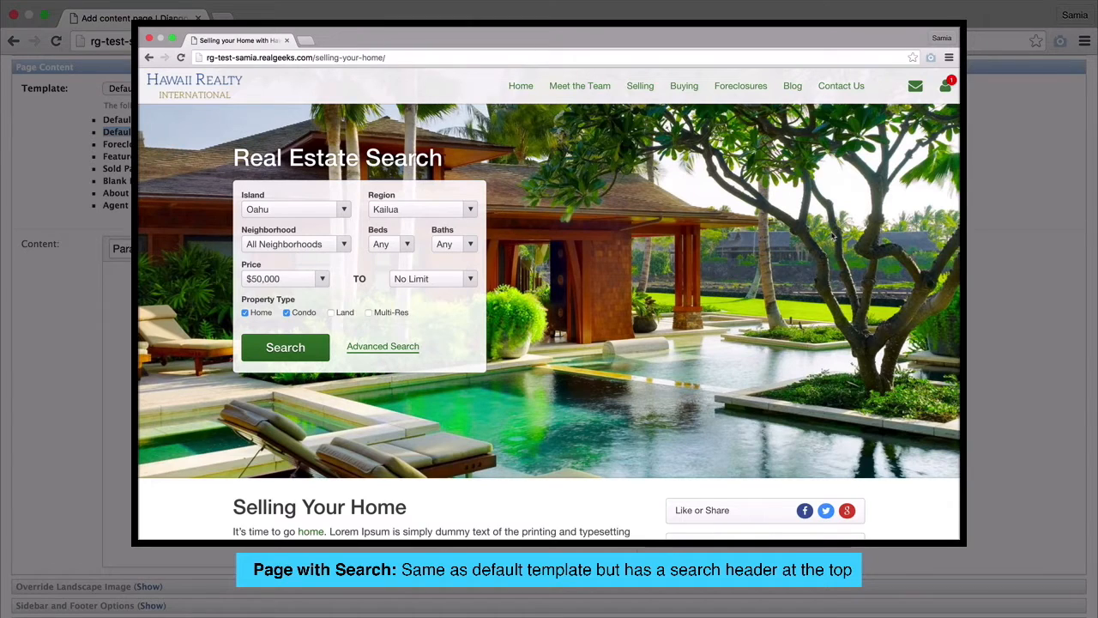
# - Keep Kailua as the search header's region and scroll down the page
pyautogui.click(470, 209)
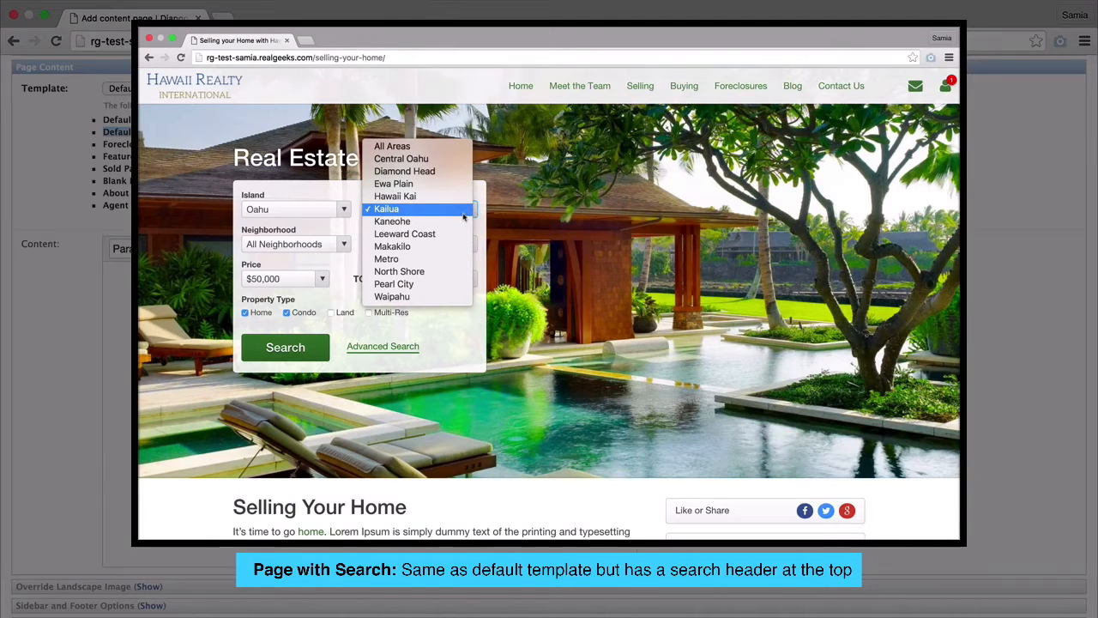
pyautogui.click(464, 214)
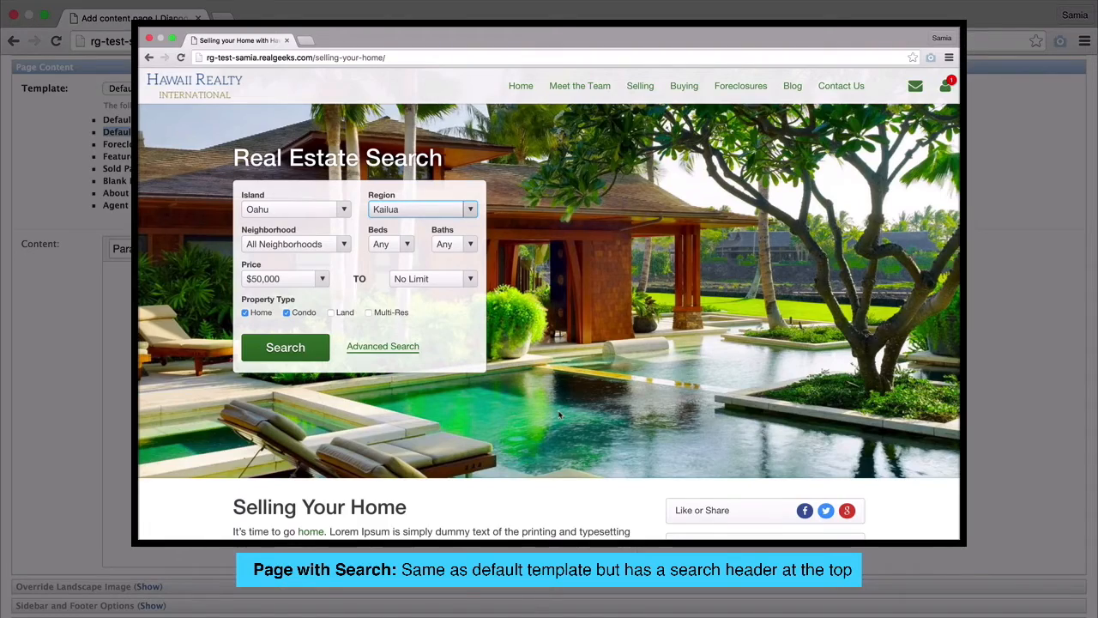
pyautogui.scroll(-3, 558, 416)
pyautogui.scroll(-2, 559, 415)
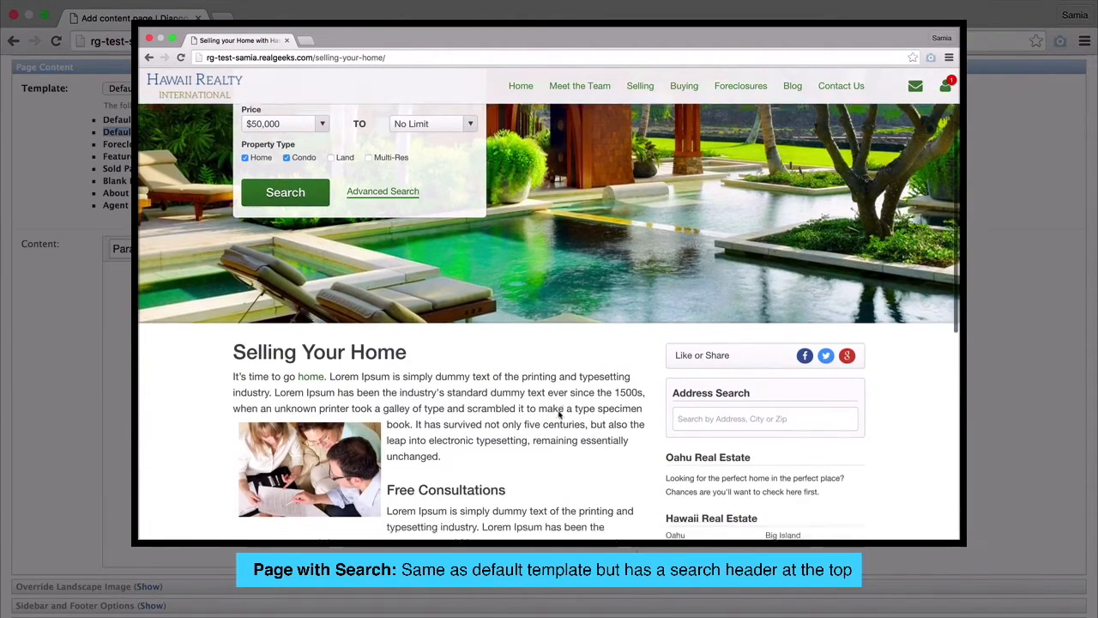
pyautogui.scroll(-1, 558, 415)
pyautogui.scroll(-2, 559, 415)
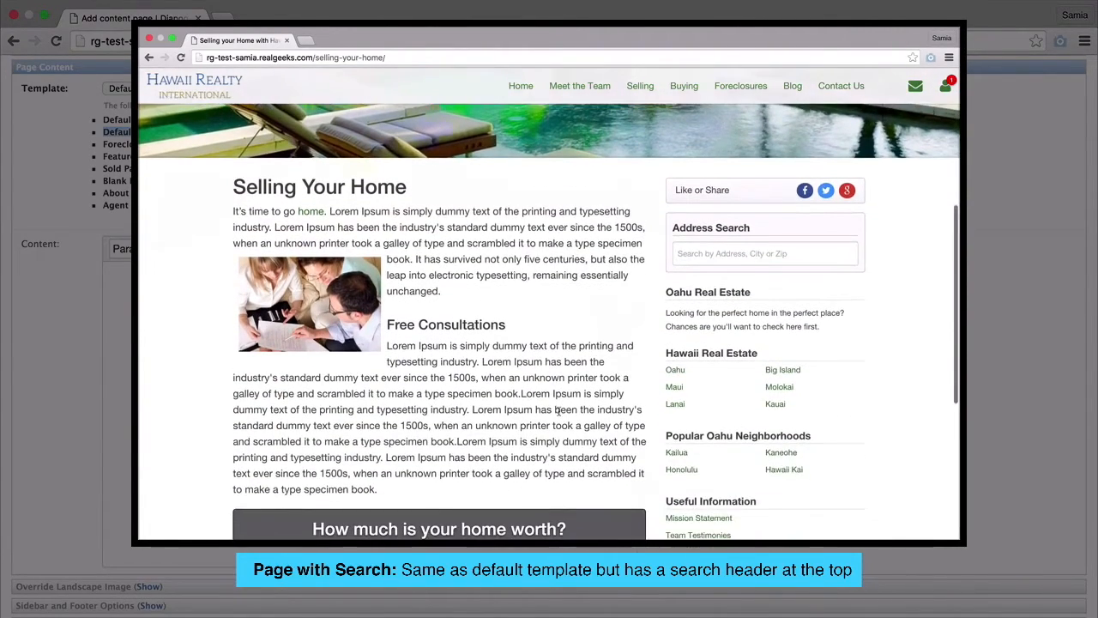
pyautogui.scroll(-2, 559, 415)
pyautogui.scroll(-3, 558, 415)
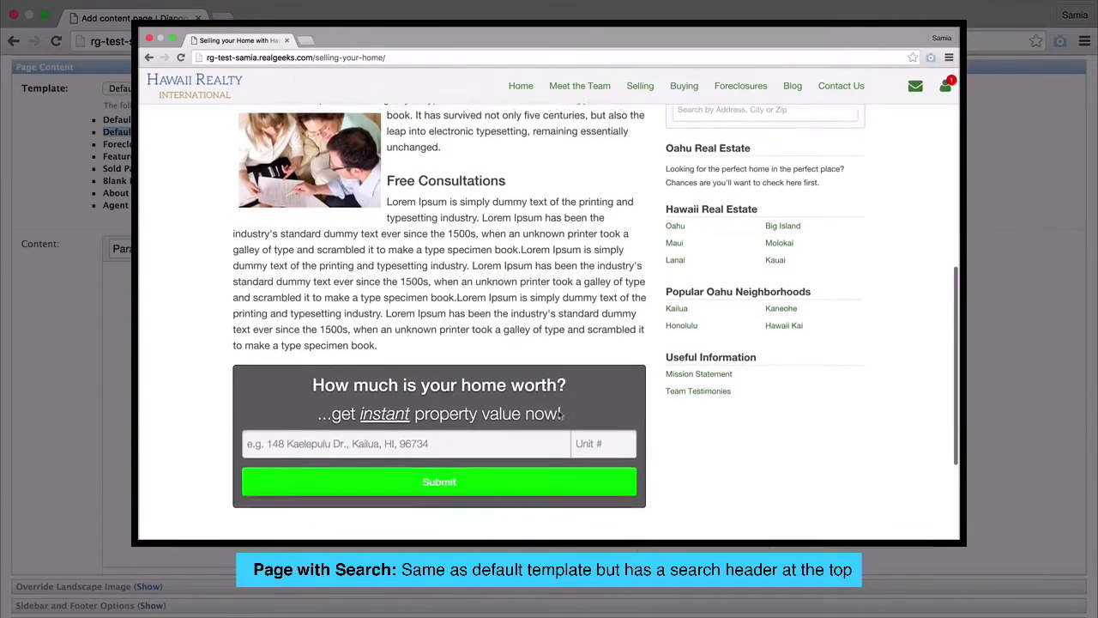
pyautogui.scroll(-2, 559, 416)
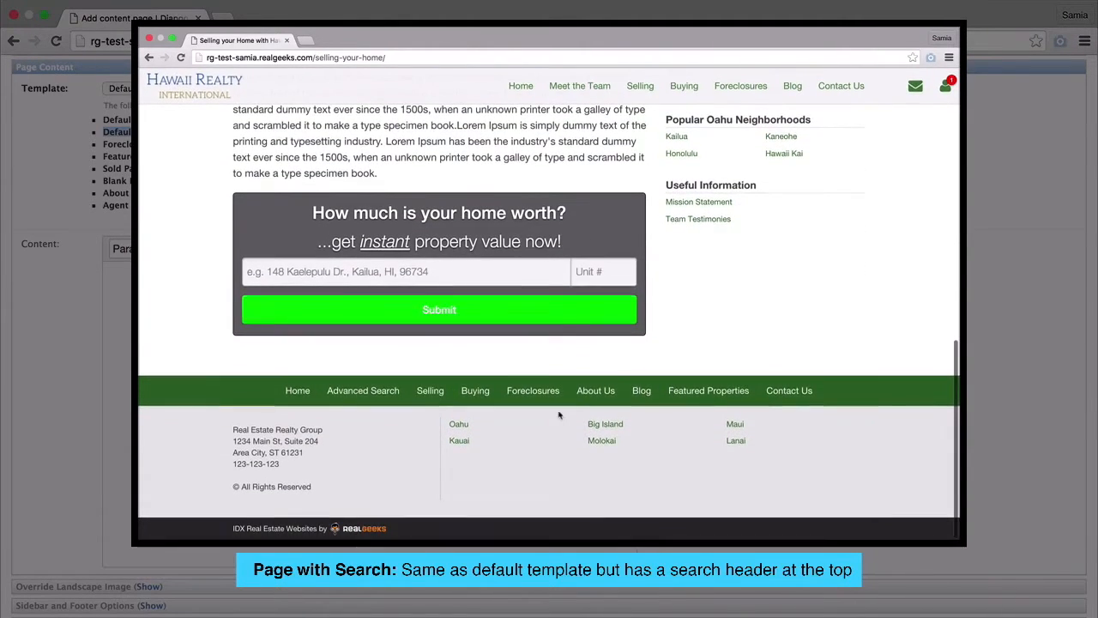
# - Submit a sample street address for an instant home value
pyautogui.click(398, 271)
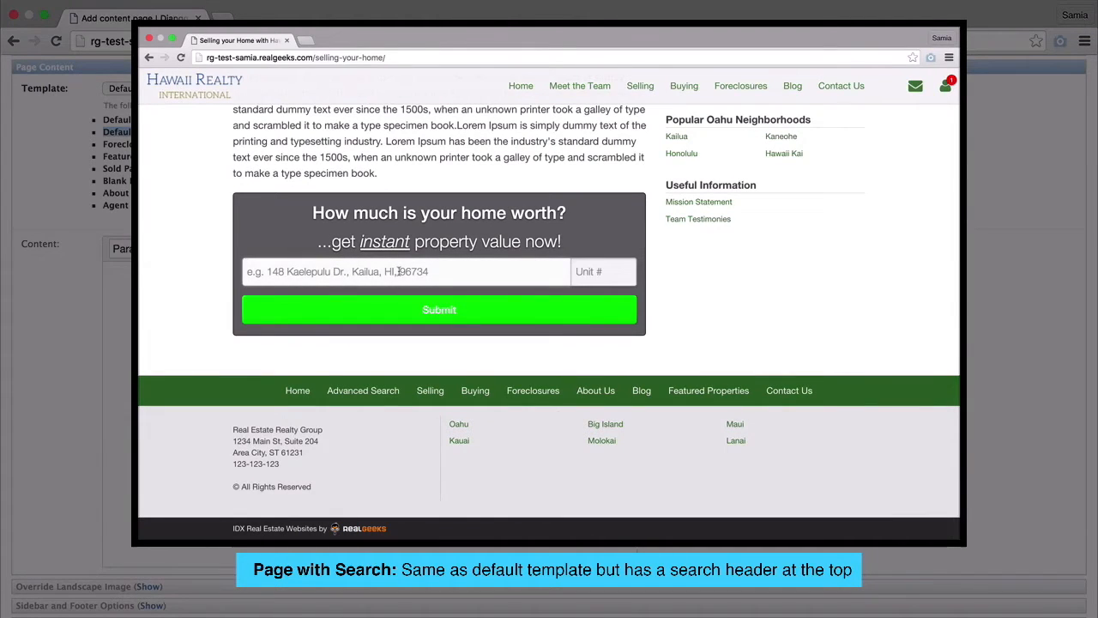
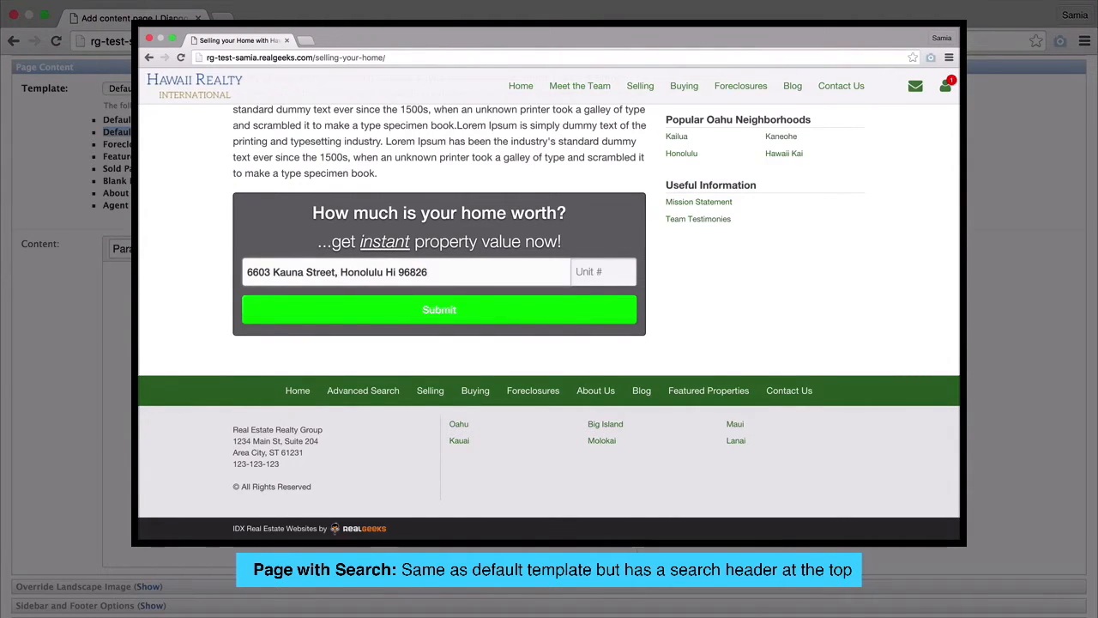
pyautogui.click(398, 321)
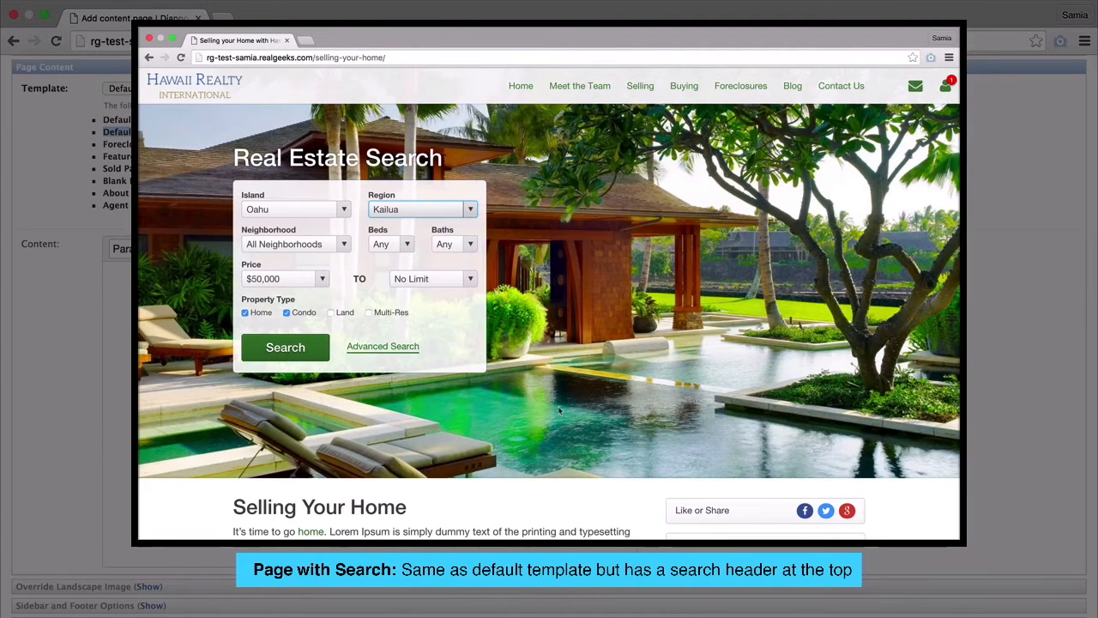
pyautogui.scroll(-3, 559, 415)
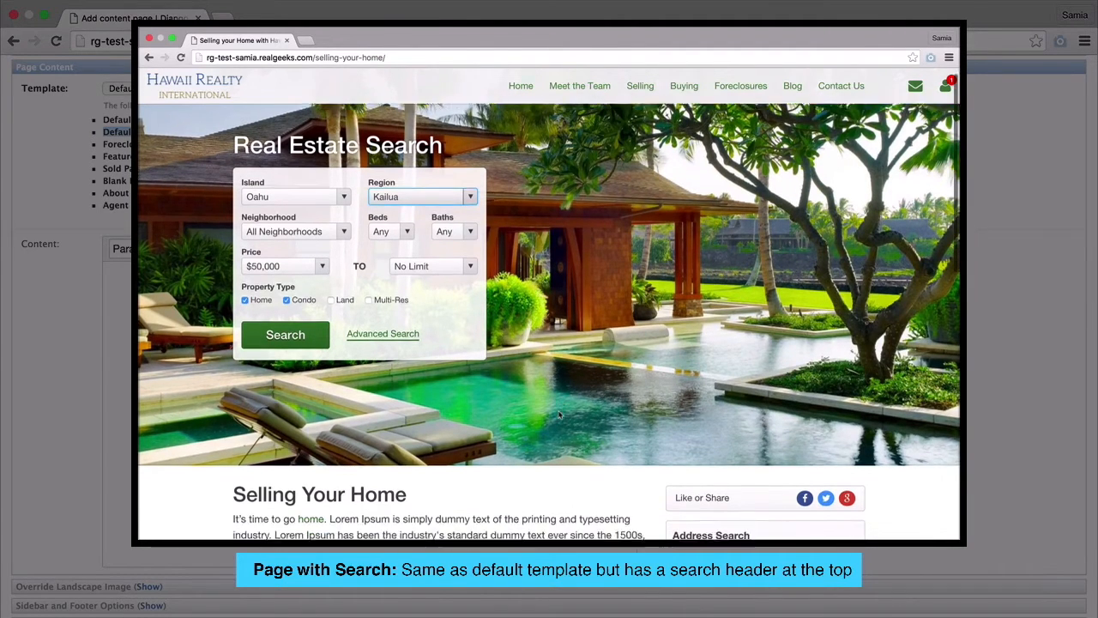
pyautogui.scroll(-2, 559, 416)
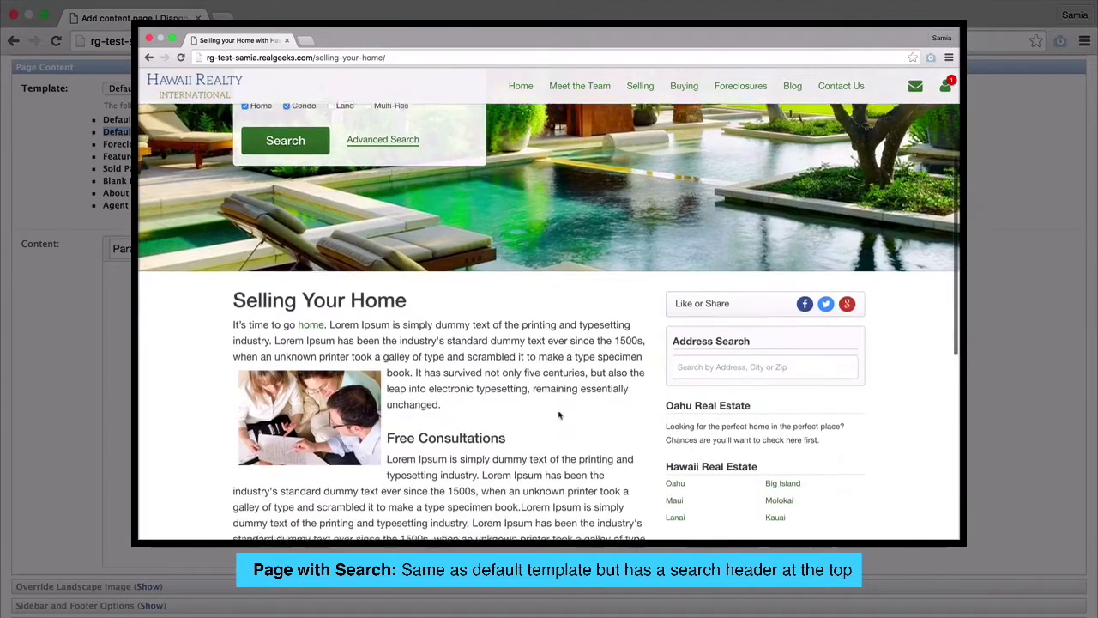
pyautogui.scroll(-1, 558, 415)
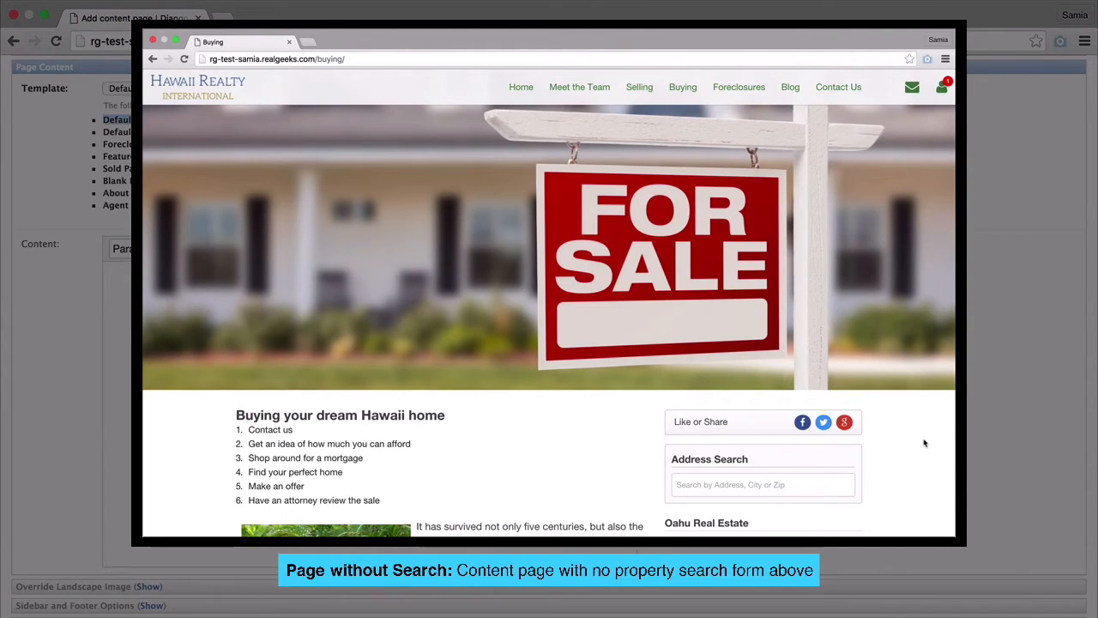
# - Scroll through the Buying page's content and Hot Hawaii Properties to the footer and back
pyautogui.scroll(-4, 925, 443)
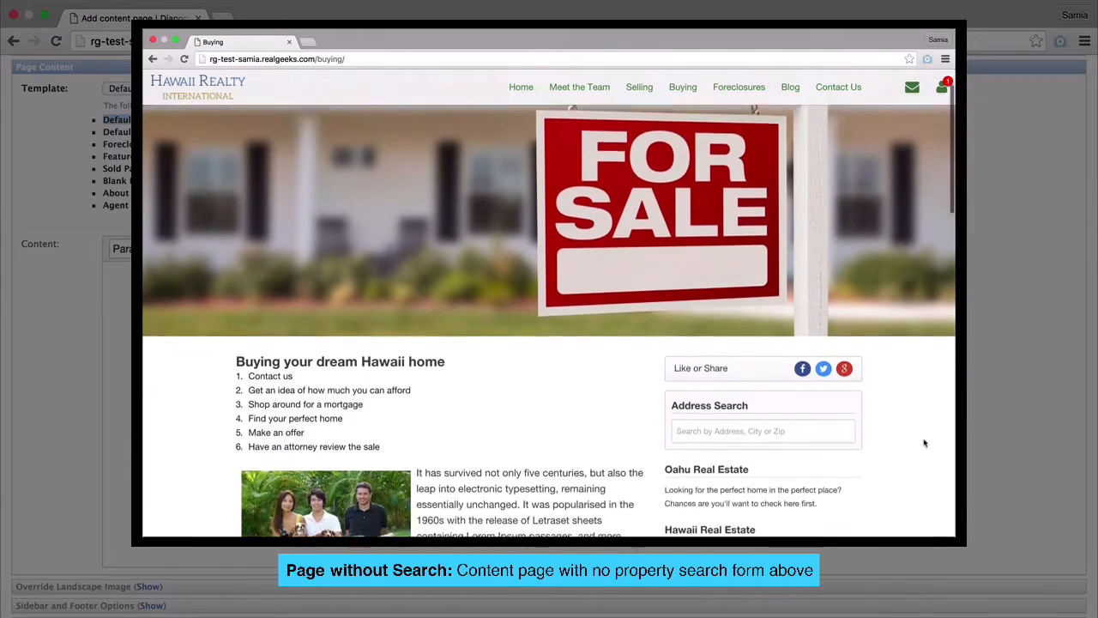
pyautogui.scroll(-5, 925, 443)
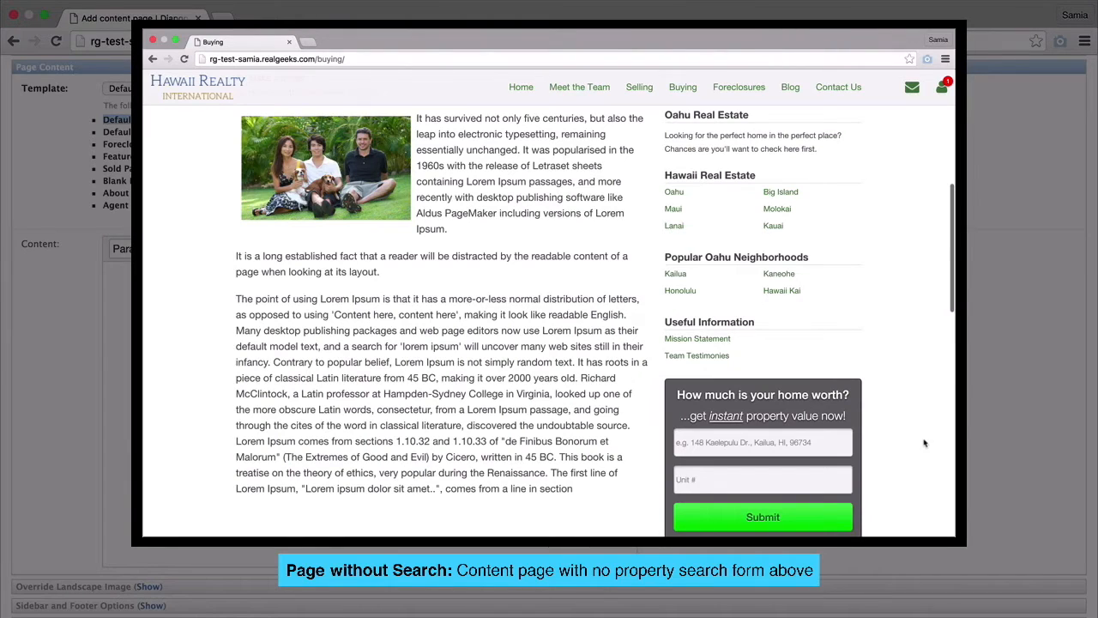
pyautogui.scroll(-2, 925, 442)
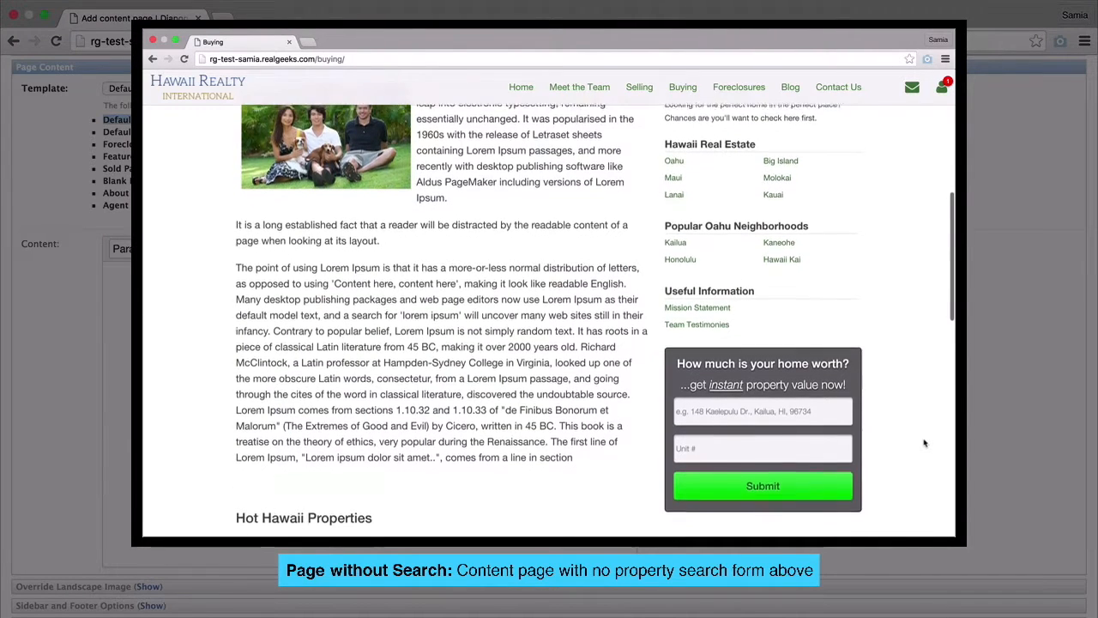
pyautogui.scroll(-5, 926, 443)
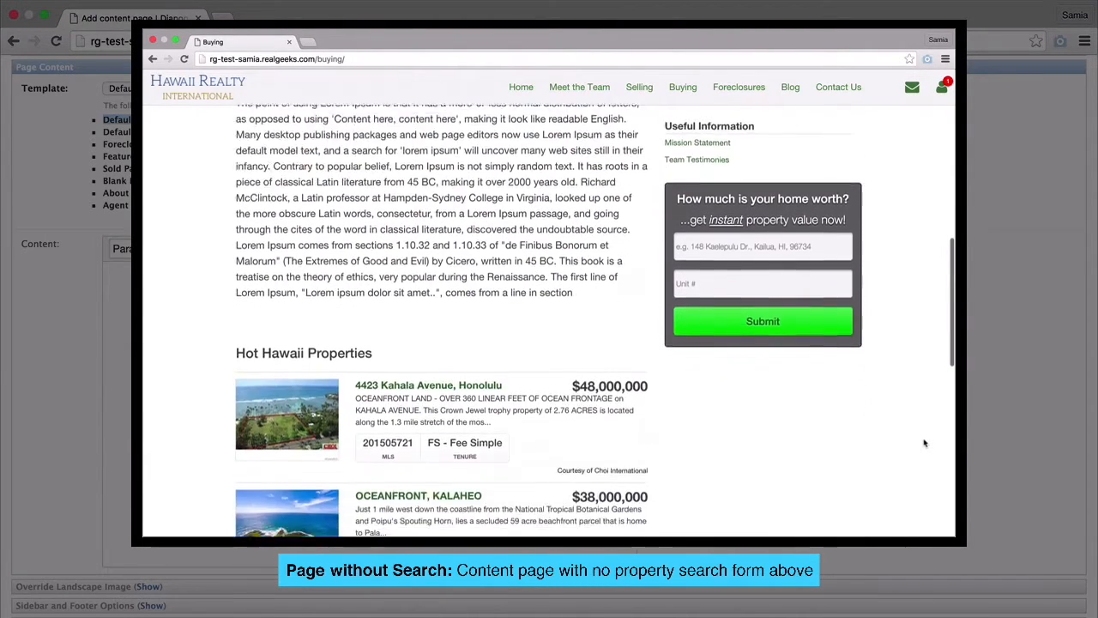
pyautogui.scroll(-10, 925, 443)
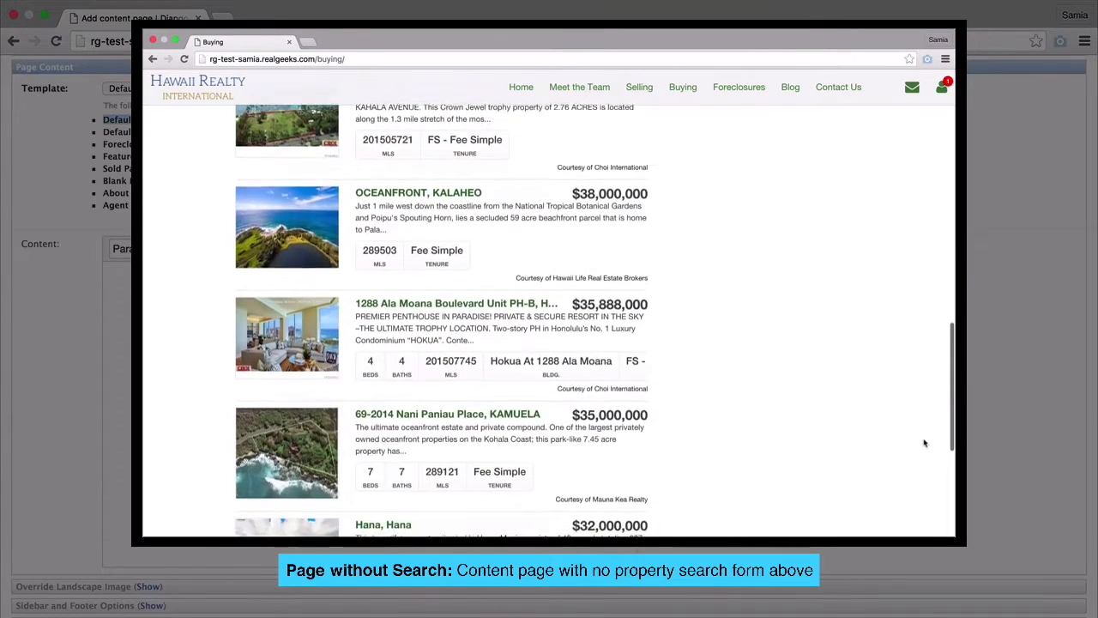
pyautogui.scroll(-2, 925, 442)
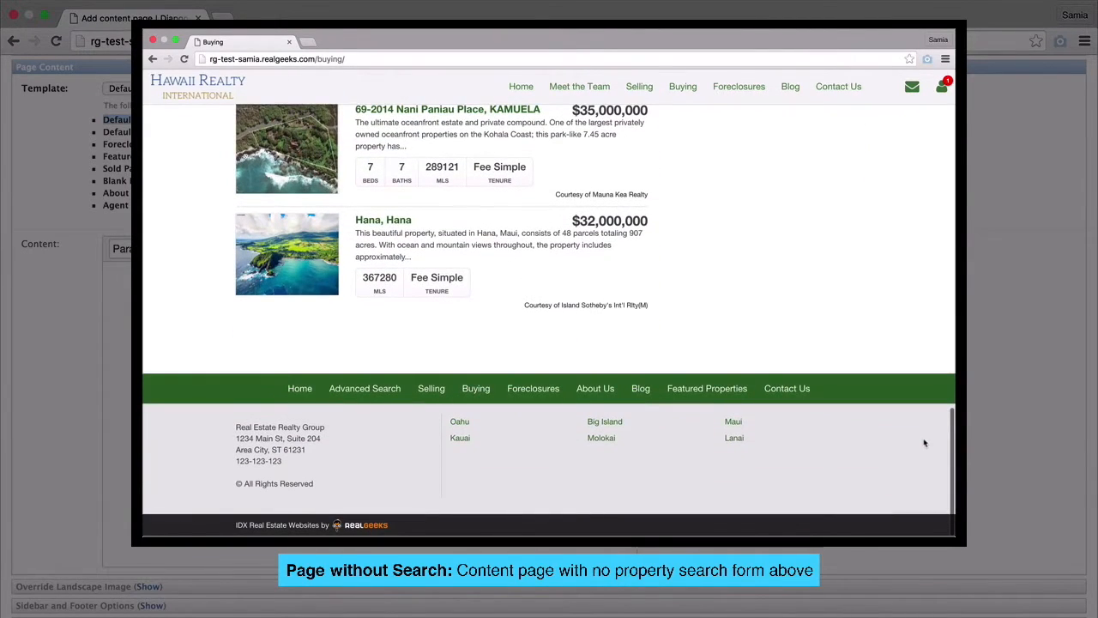
pyautogui.scroll(8, 925, 442)
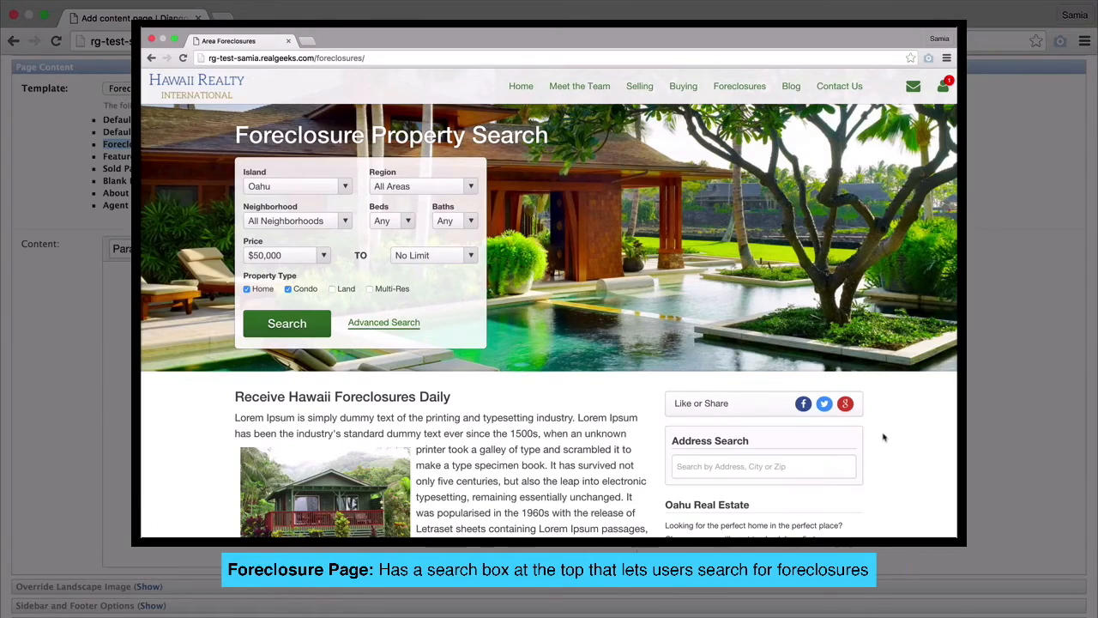
# - Scroll the Affordable Hawaii Foreclosures listings down to the footer and back up
pyautogui.scroll(-5, 884, 437)
pyautogui.scroll(-4, 884, 438)
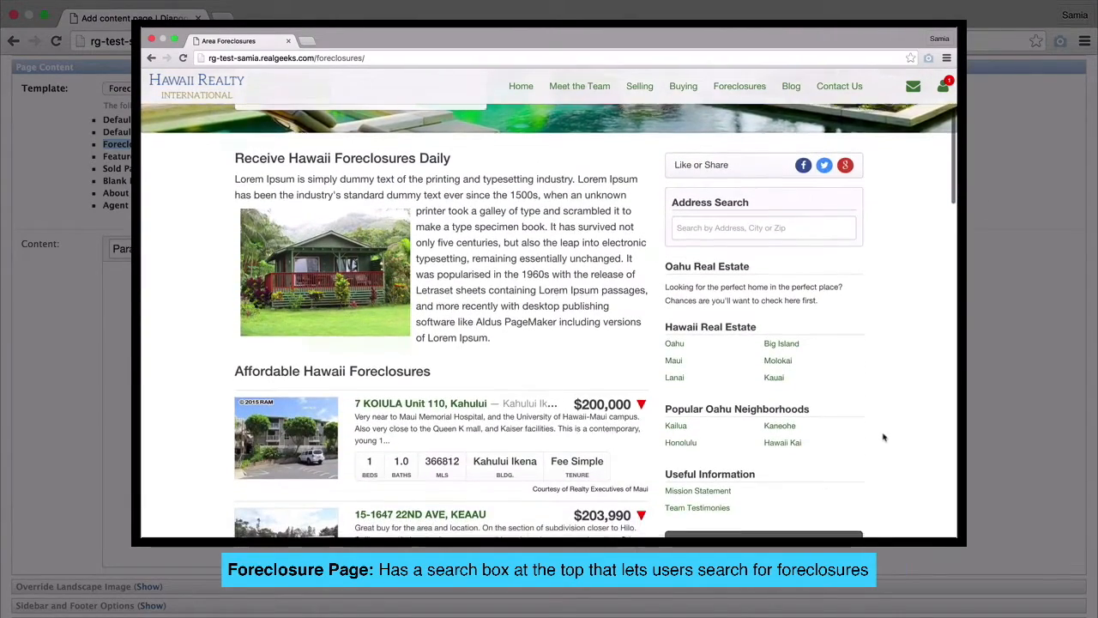
pyautogui.scroll(-4, 884, 438)
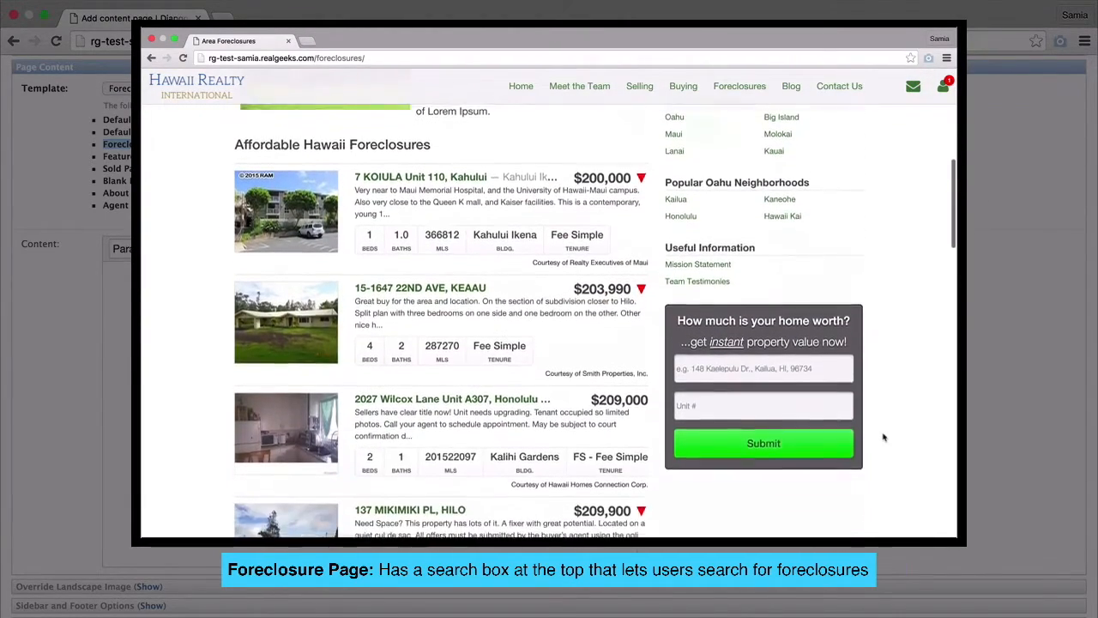
pyautogui.scroll(-8, 884, 437)
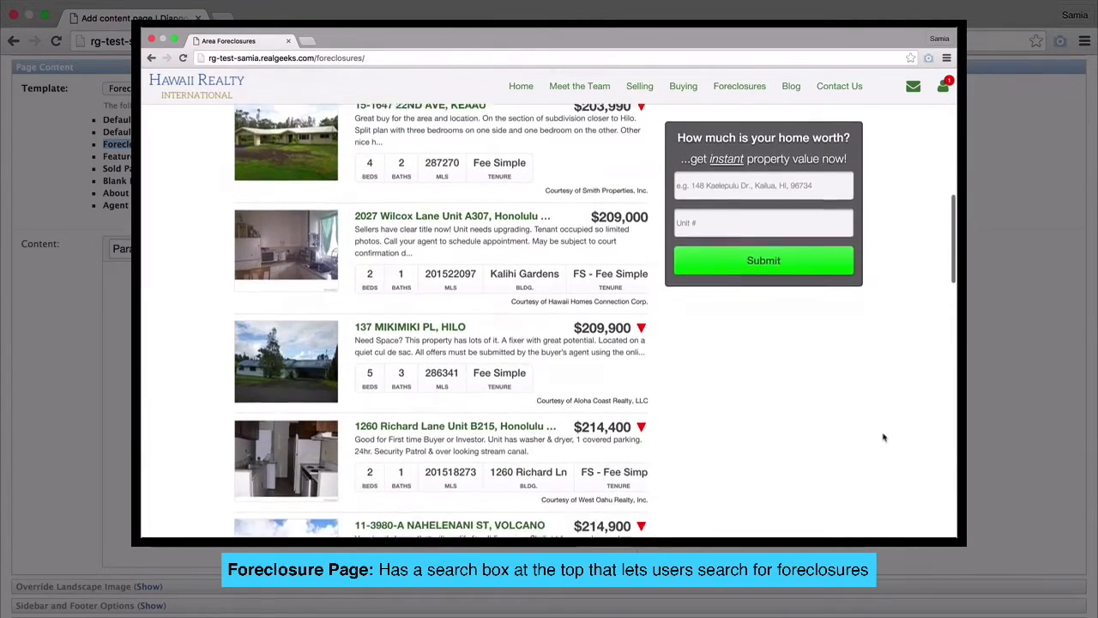
pyautogui.scroll(-13, 884, 438)
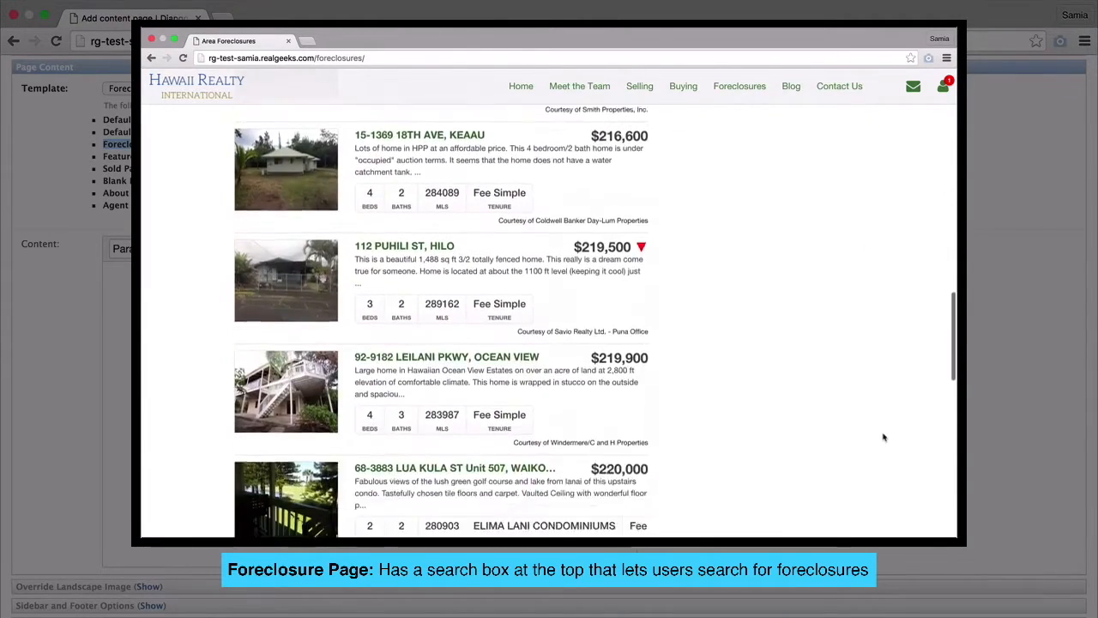
pyautogui.scroll(-8, 884, 437)
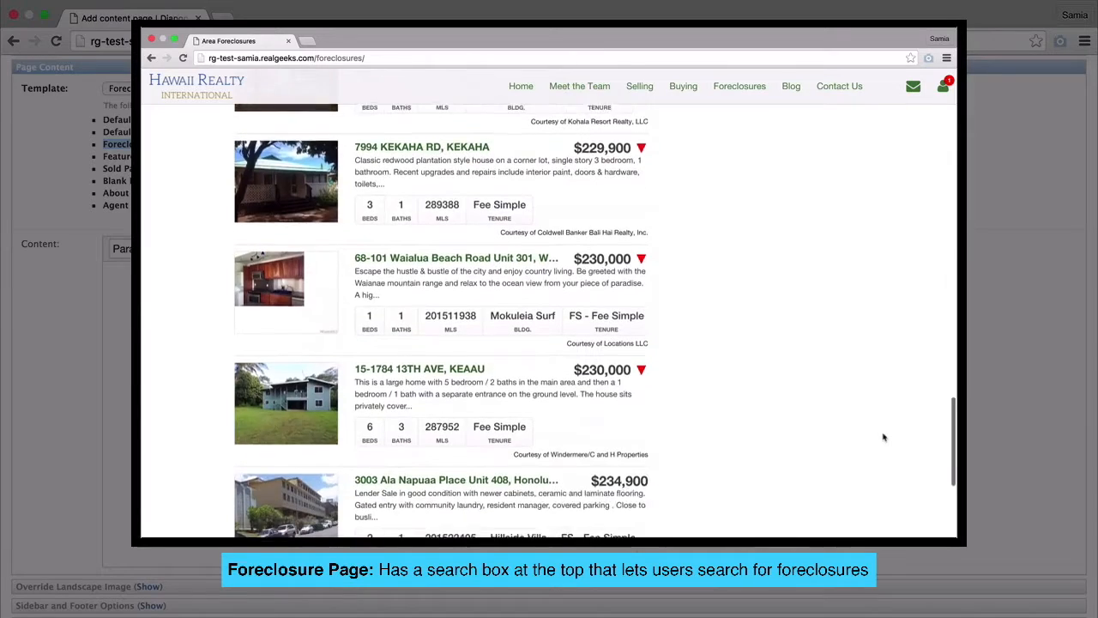
pyautogui.scroll(-1, 884, 438)
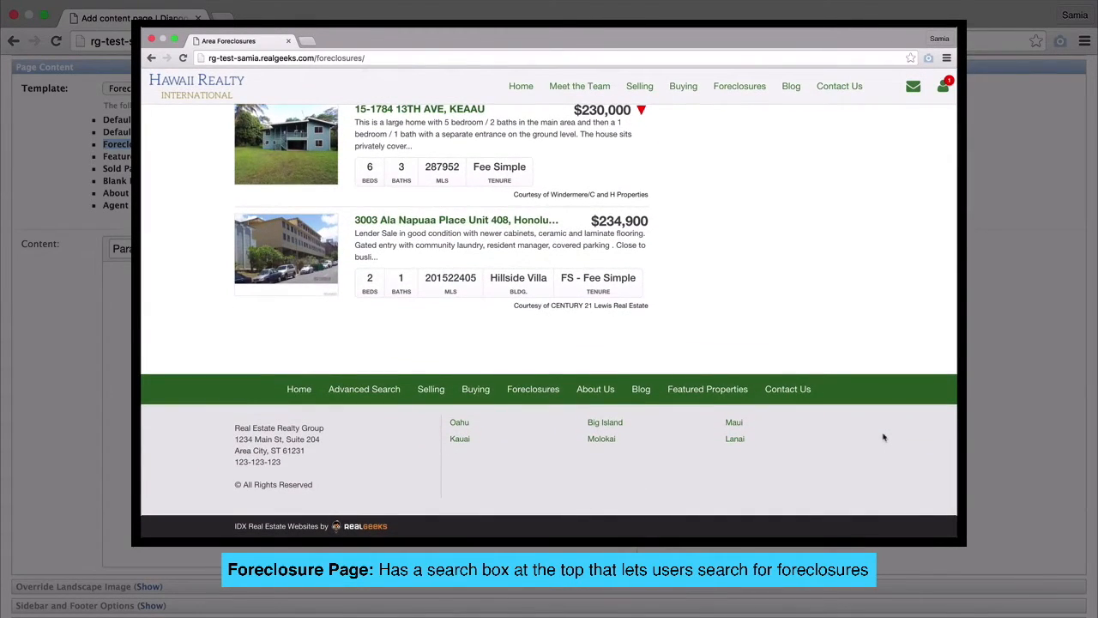
pyautogui.scroll(15, 884, 438)
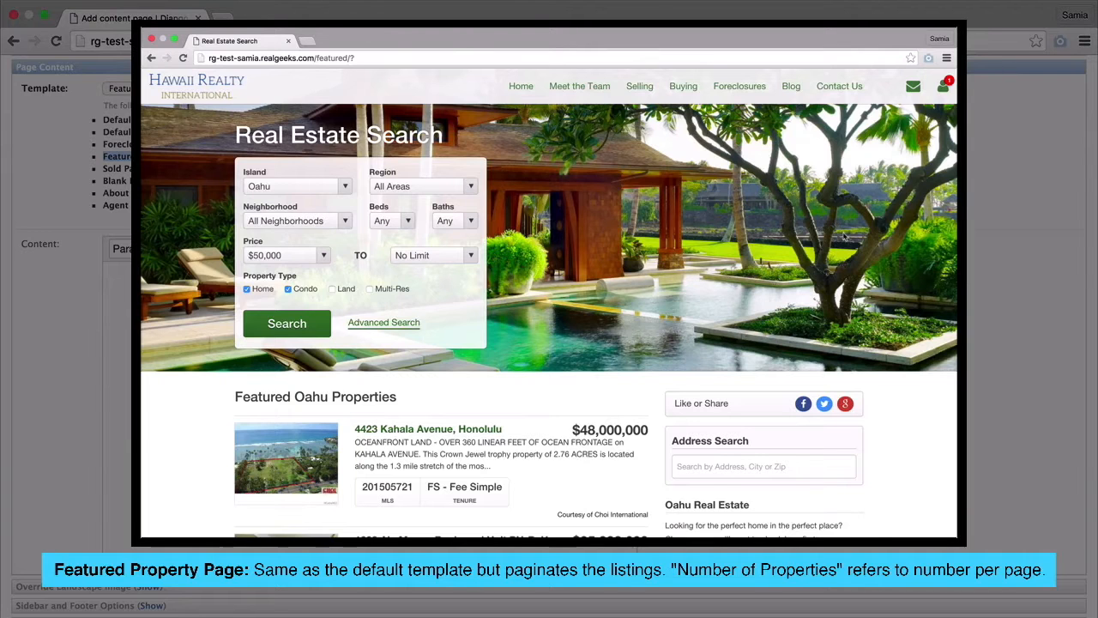
pyautogui.scroll(-3, 845, 236)
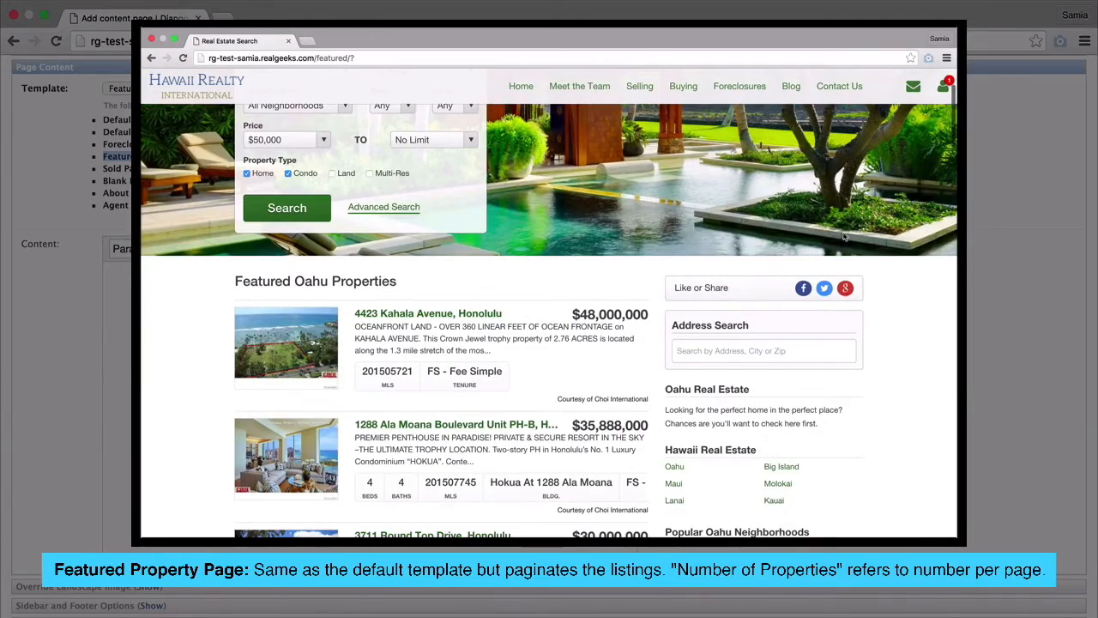
pyautogui.scroll(-3, 845, 236)
pyautogui.scroll(-5, 845, 236)
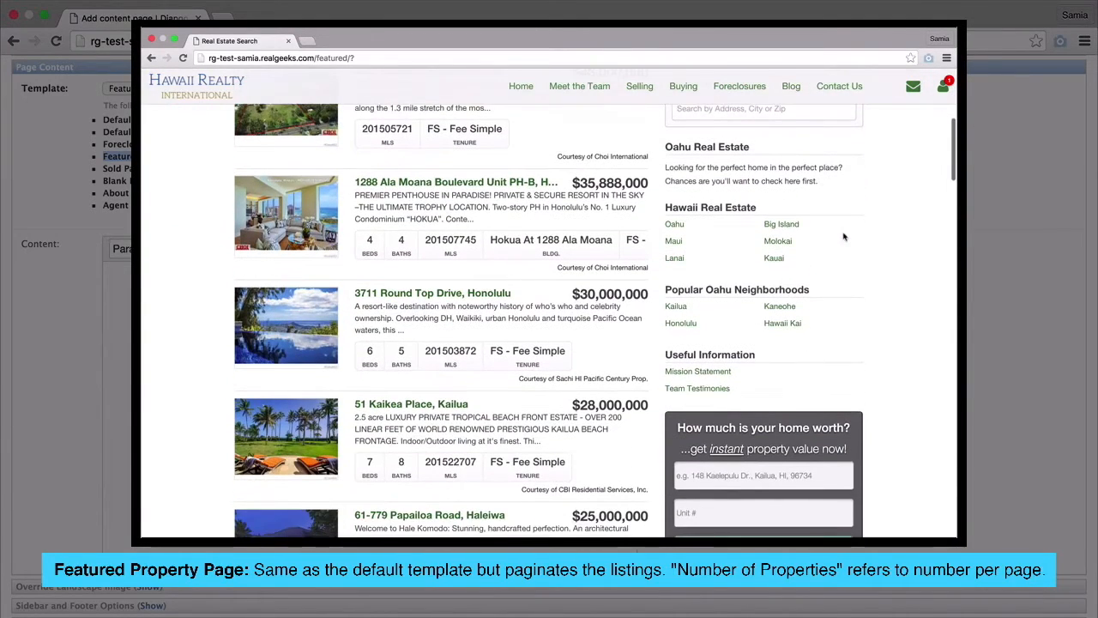
pyautogui.scroll(-6, 845, 236)
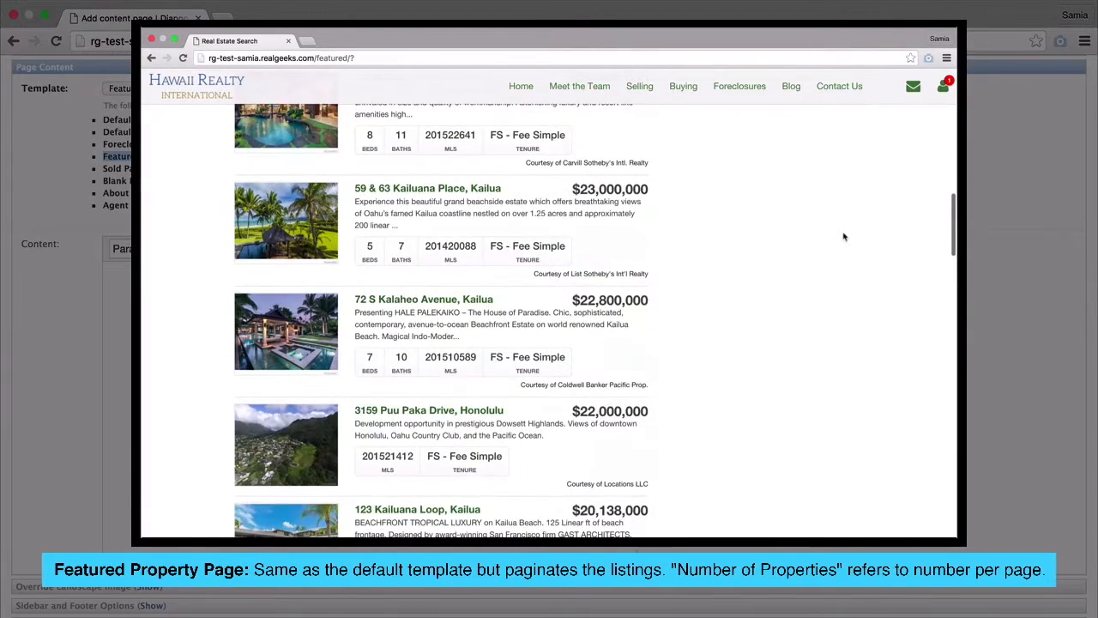
pyautogui.scroll(-3, 845, 237)
pyautogui.scroll(-3, 845, 237)
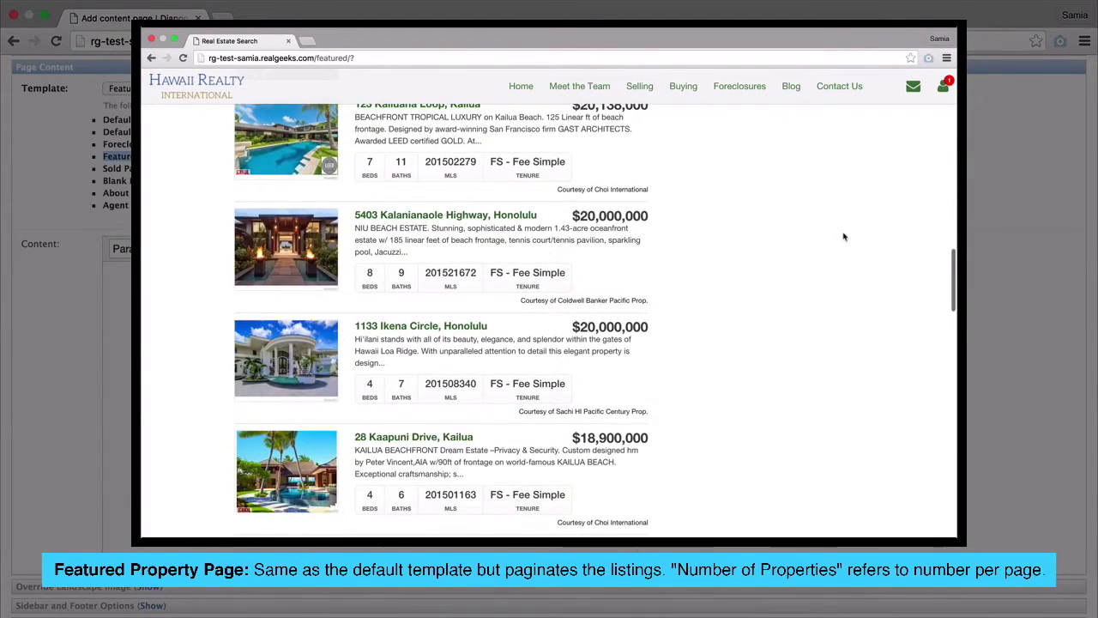
pyautogui.scroll(-3, 844, 237)
pyautogui.scroll(-2, 845, 237)
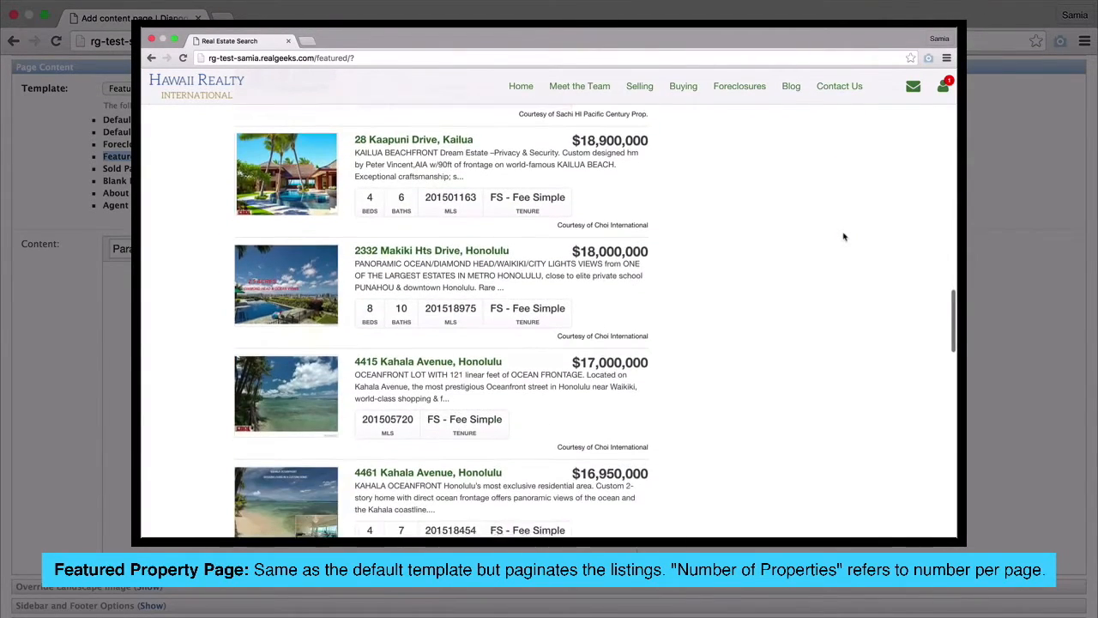
pyautogui.scroll(-4, 845, 237)
pyautogui.scroll(-2, 844, 237)
pyautogui.scroll(1, 844, 237)
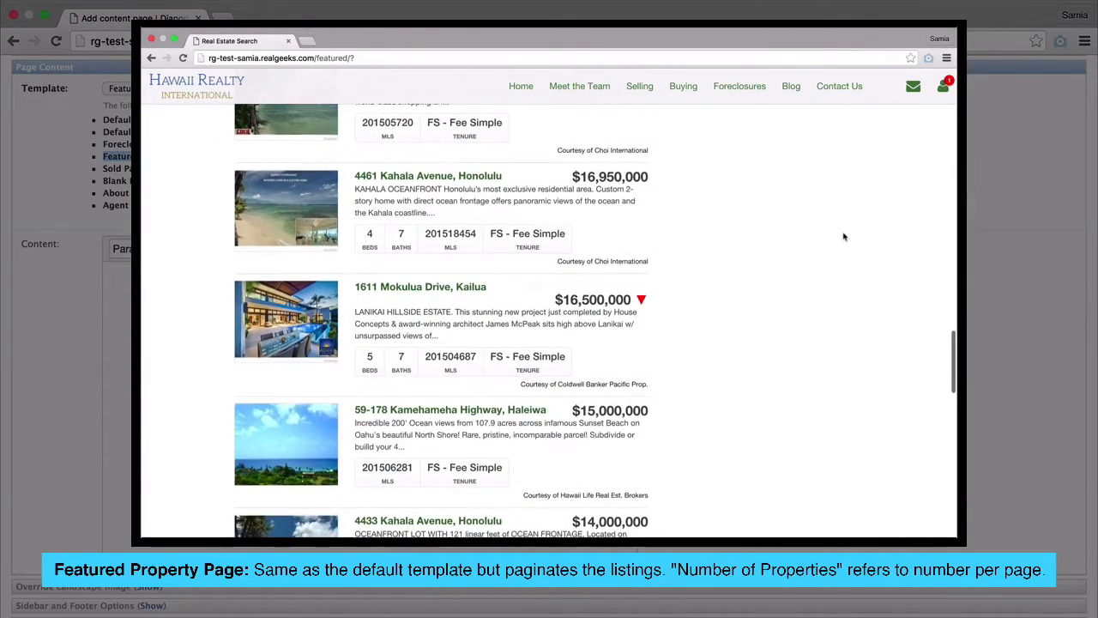
pyautogui.scroll(-4, 845, 237)
pyautogui.scroll(-2, 845, 237)
pyautogui.scroll(1, 844, 237)
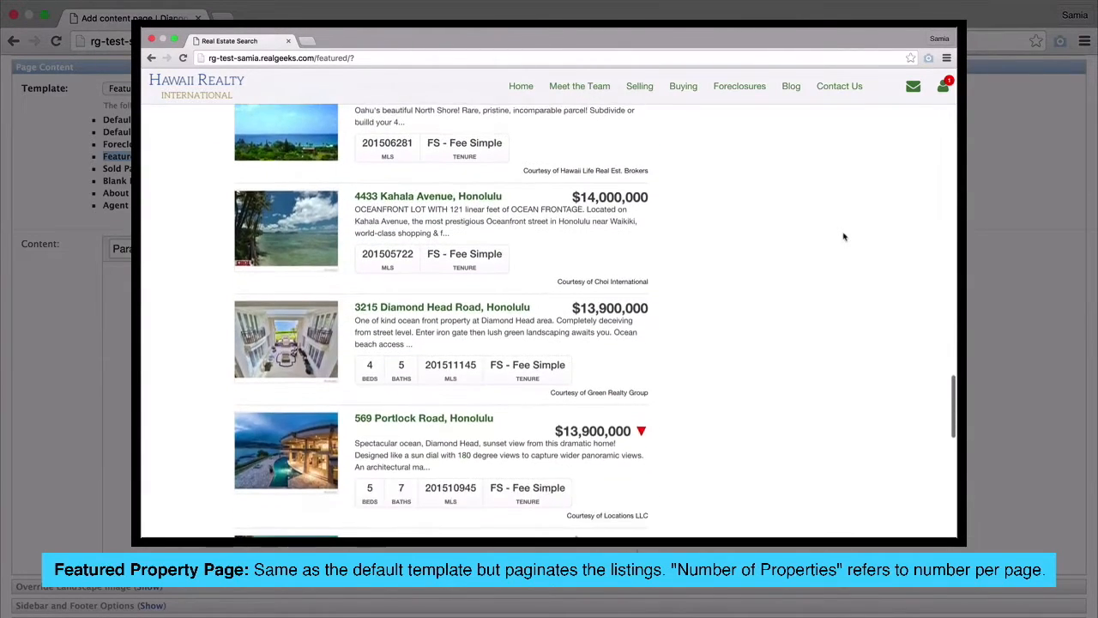
pyautogui.scroll(-3, 845, 237)
pyautogui.scroll(-3, 845, 237)
pyautogui.scroll(-4, 844, 237)
pyautogui.scroll(-2, 845, 237)
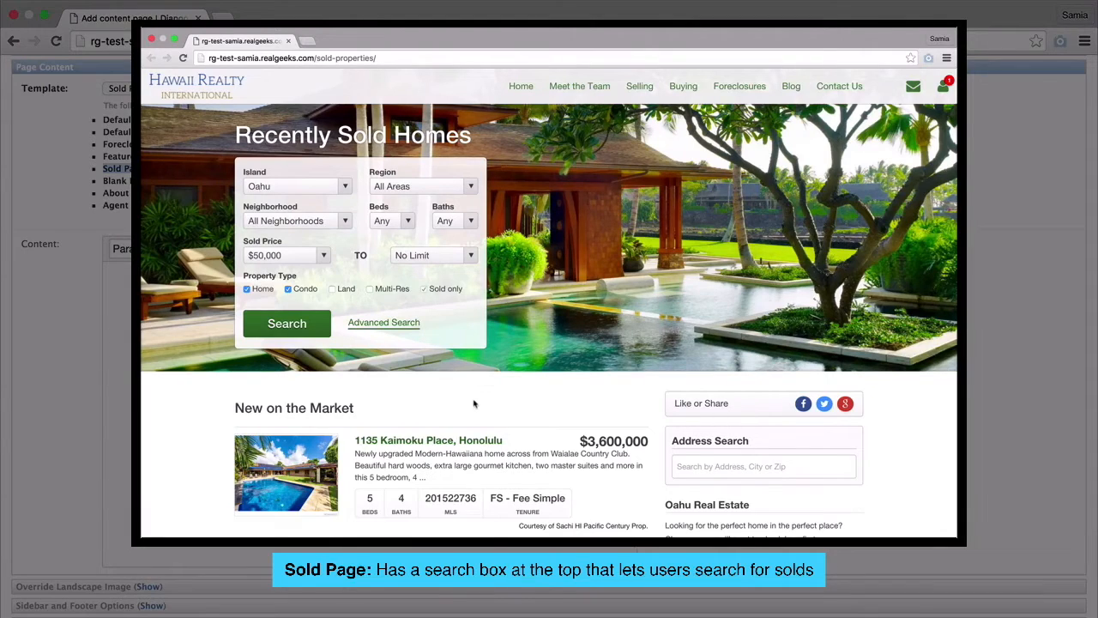
pyautogui.scroll(-3, 473, 403)
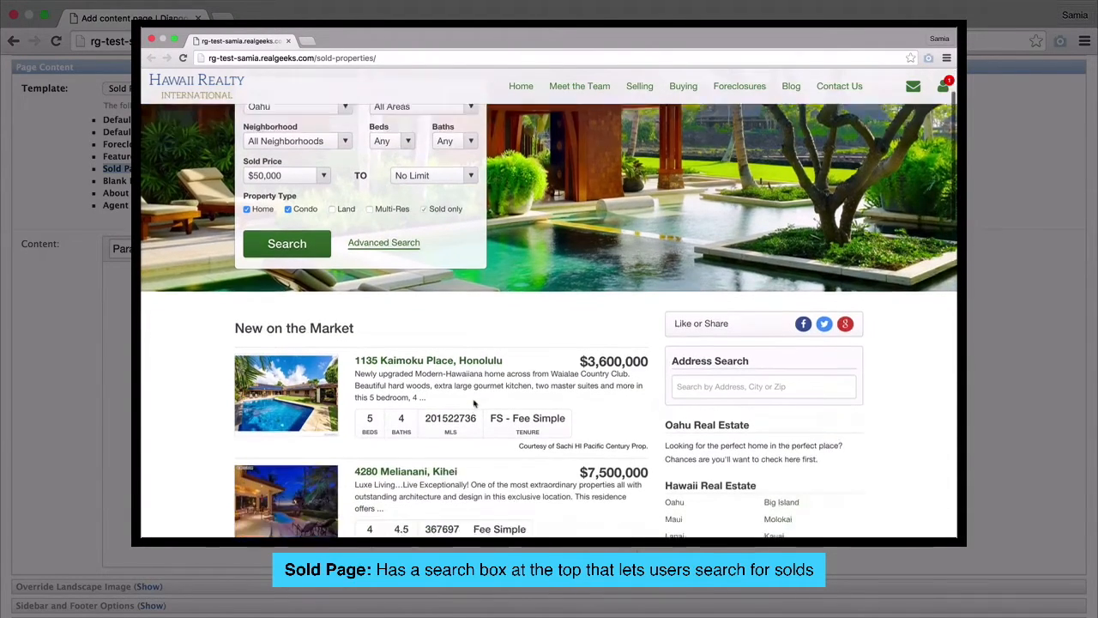
pyautogui.scroll(-3, 474, 404)
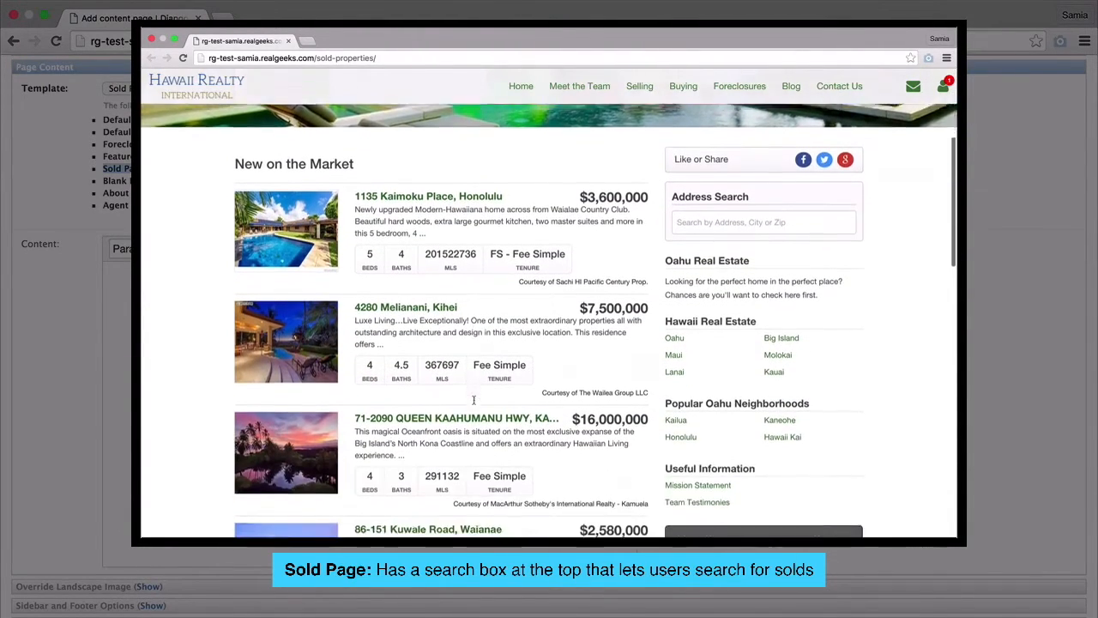
pyautogui.scroll(-5, 473, 401)
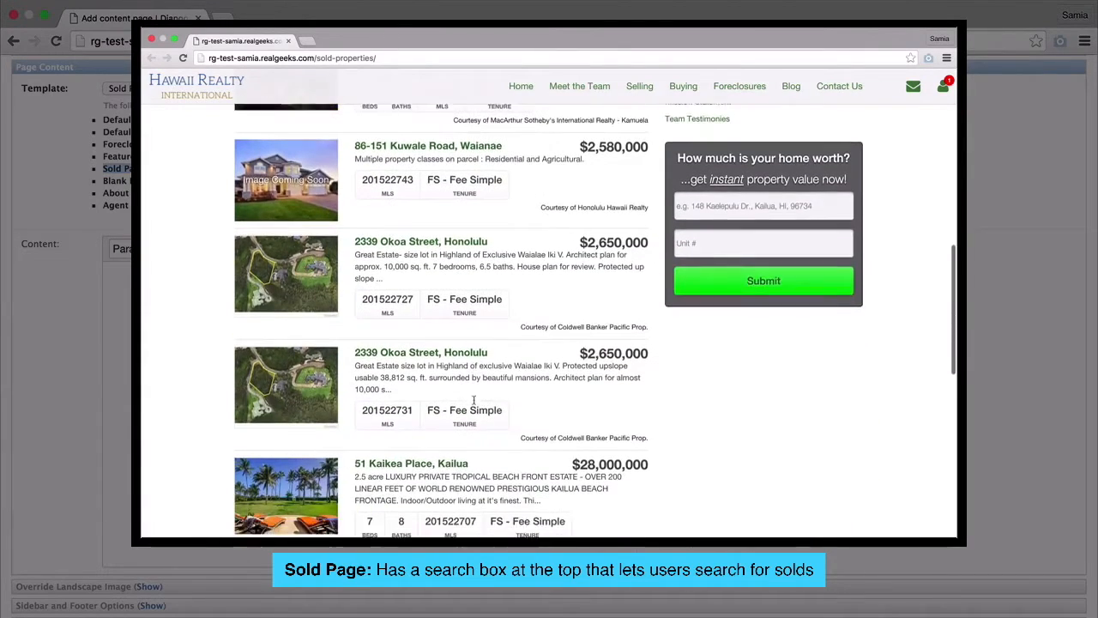
pyautogui.scroll(-10, 473, 401)
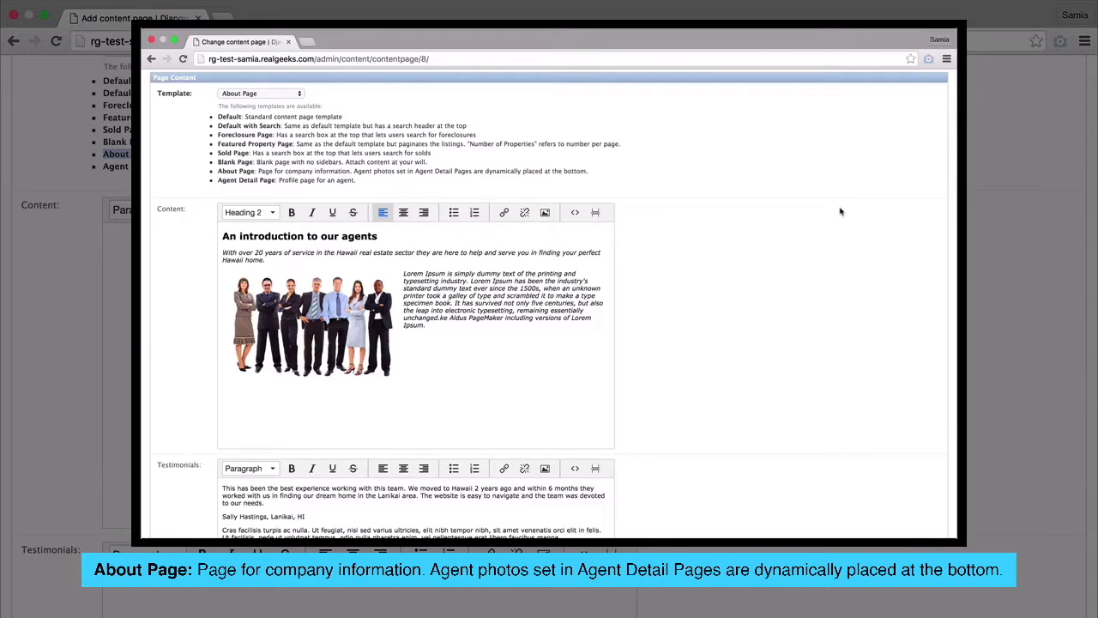
# - Scroll the About Page content down to Testimonials and select all of its text
pyautogui.scroll(-2, 841, 212)
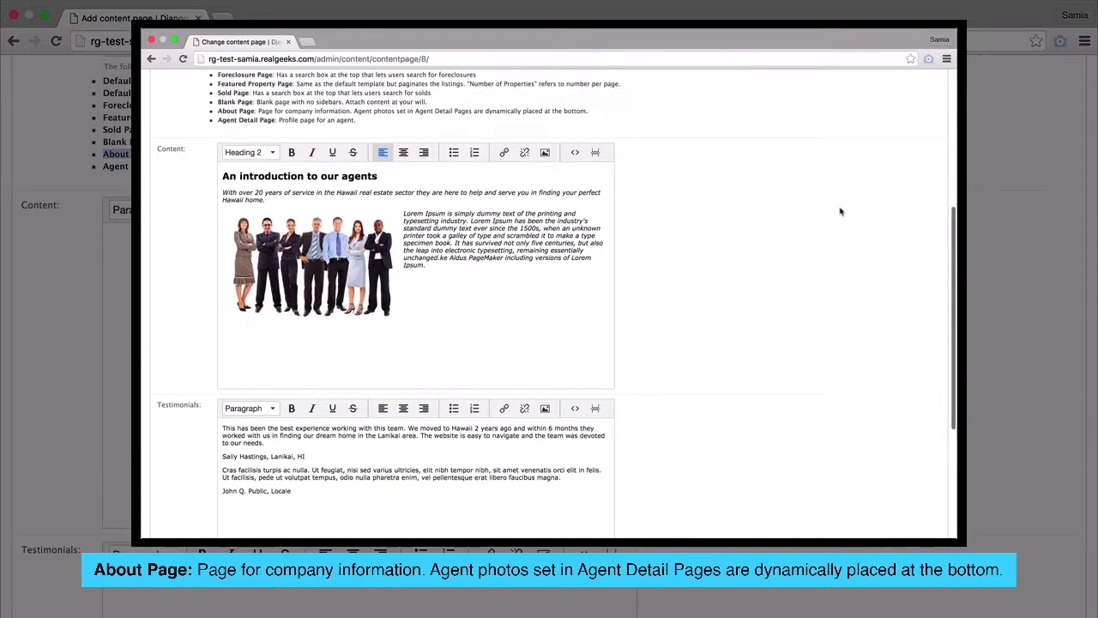
pyautogui.scroll(-3, 841, 212)
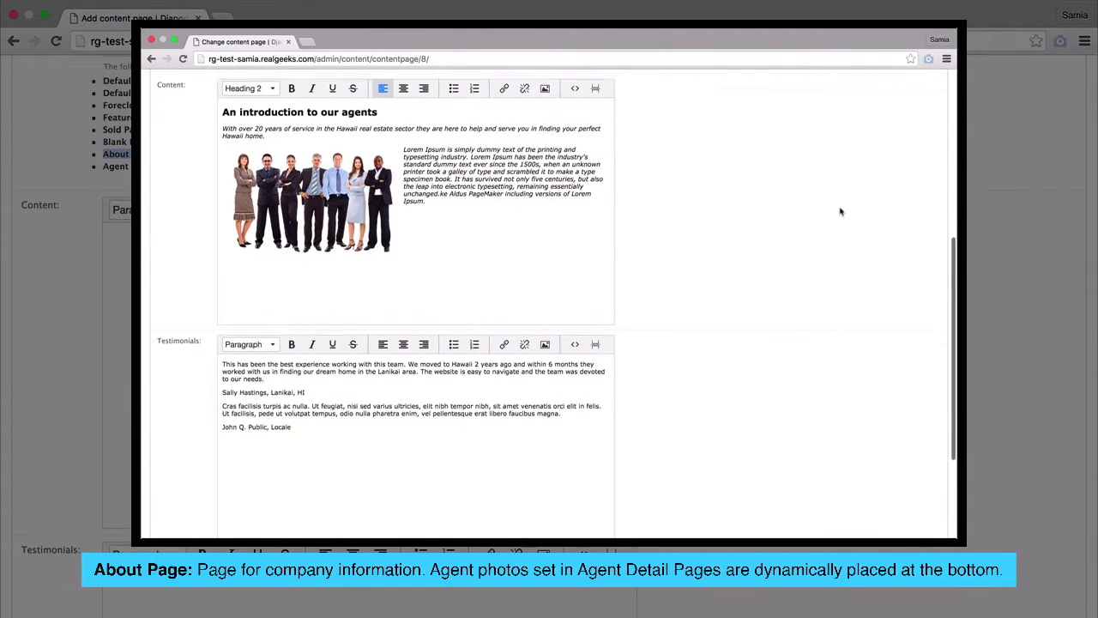
pyautogui.scroll(-5, 841, 212)
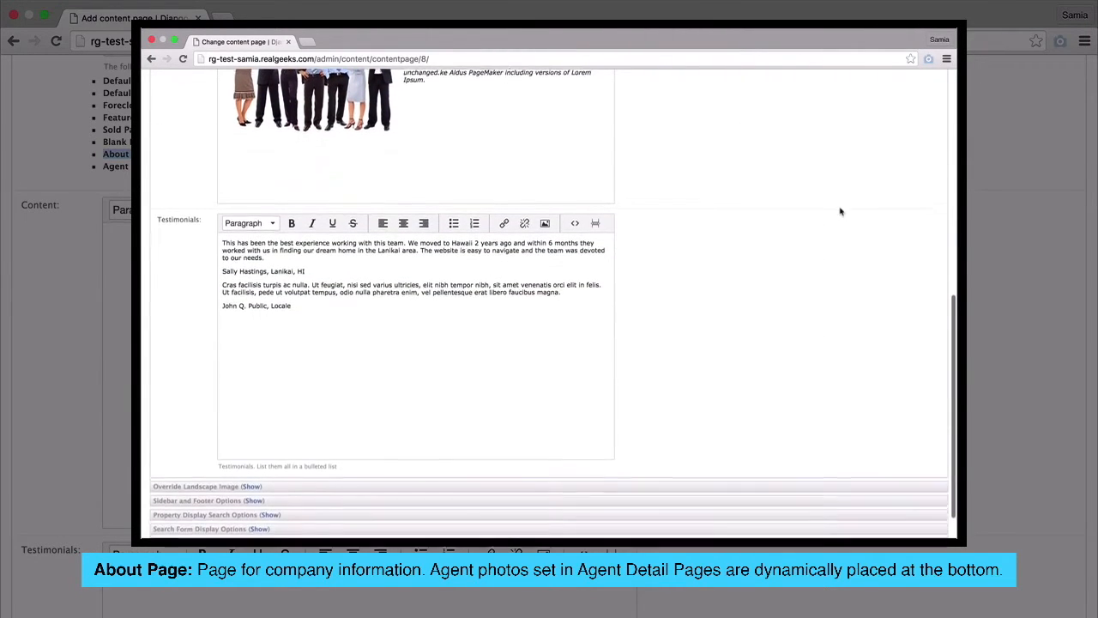
pyautogui.scroll(-1, 841, 212)
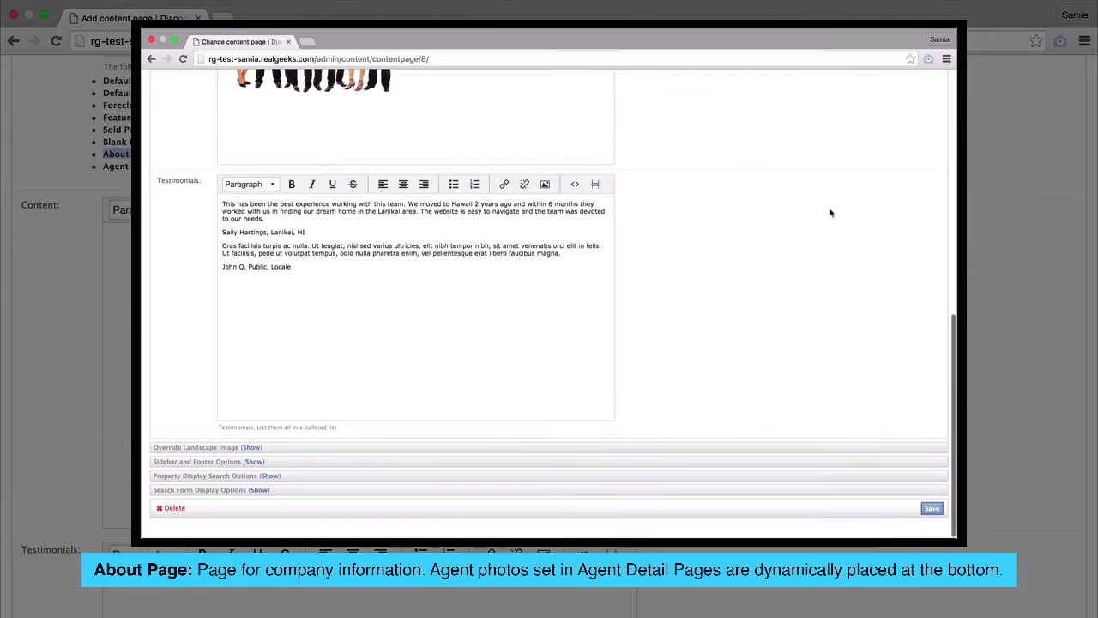
pyautogui.moveTo(453, 290); pyautogui.dragTo(207, 201)
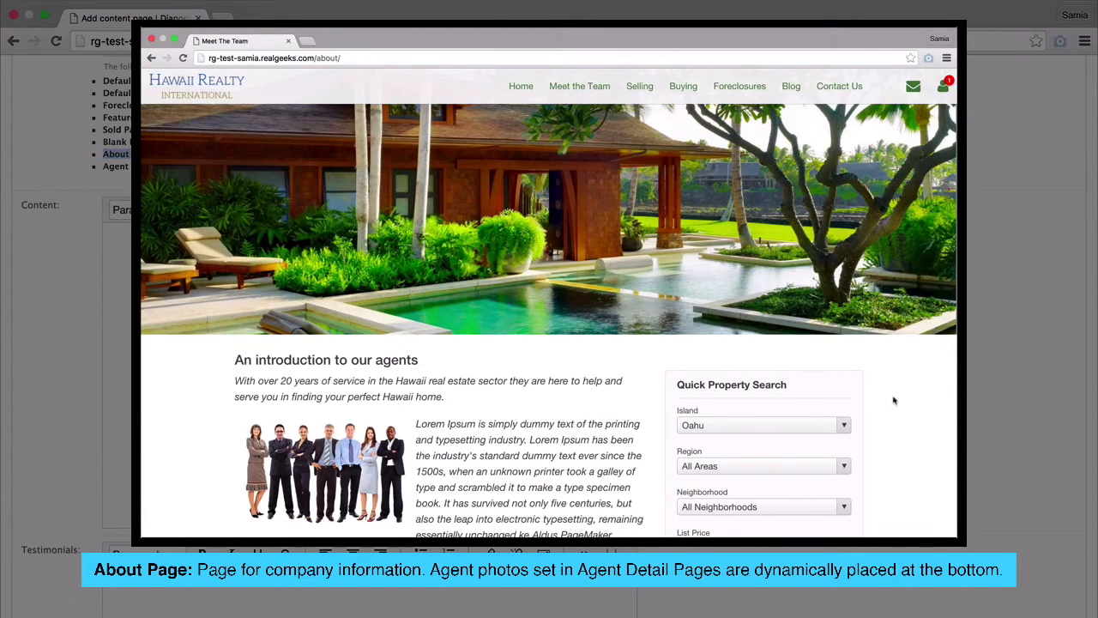
# - Scroll down the About page to the Meet the Team agent profiles
pyautogui.scroll(-3, 893, 401)
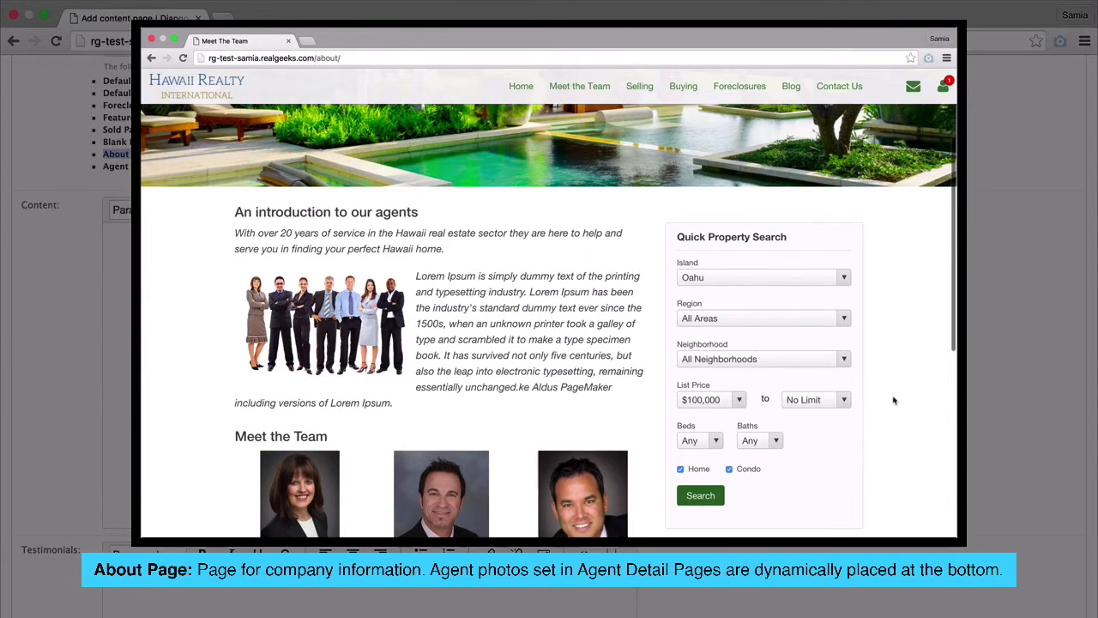
pyautogui.scroll(-3, 893, 401)
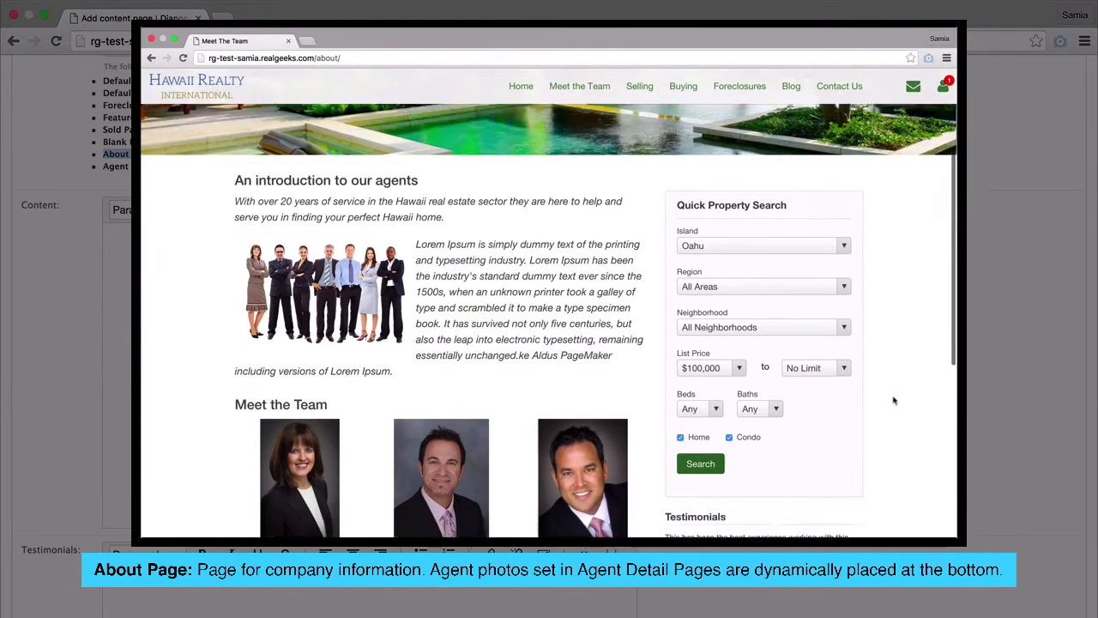
pyautogui.scroll(-2, 893, 401)
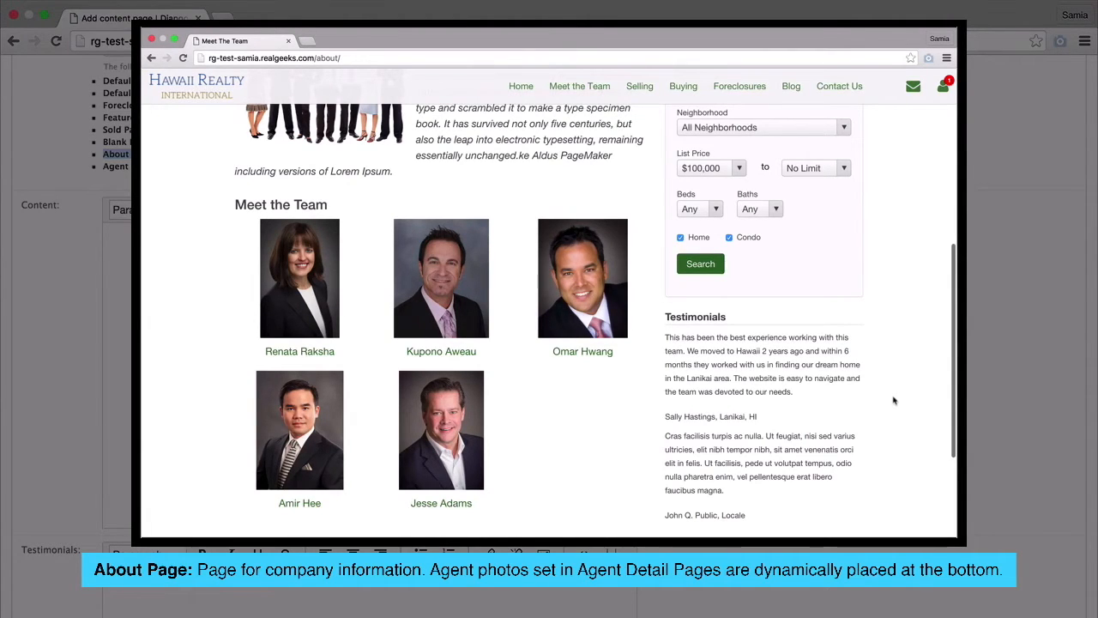
pyautogui.scroll(-2, 893, 400)
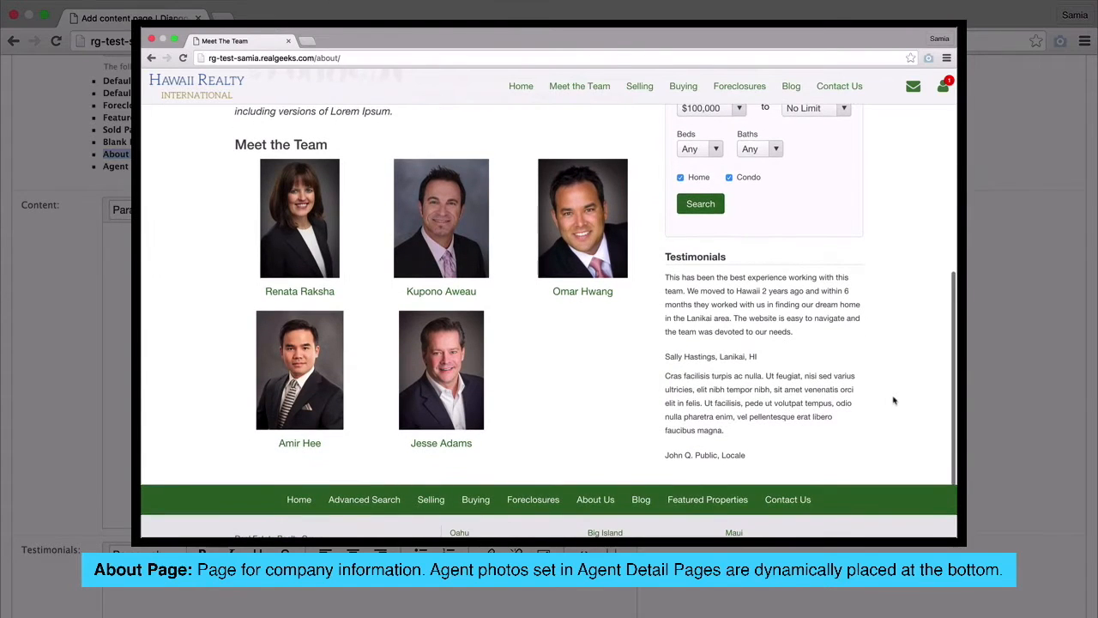
pyautogui.scroll(-4, 893, 401)
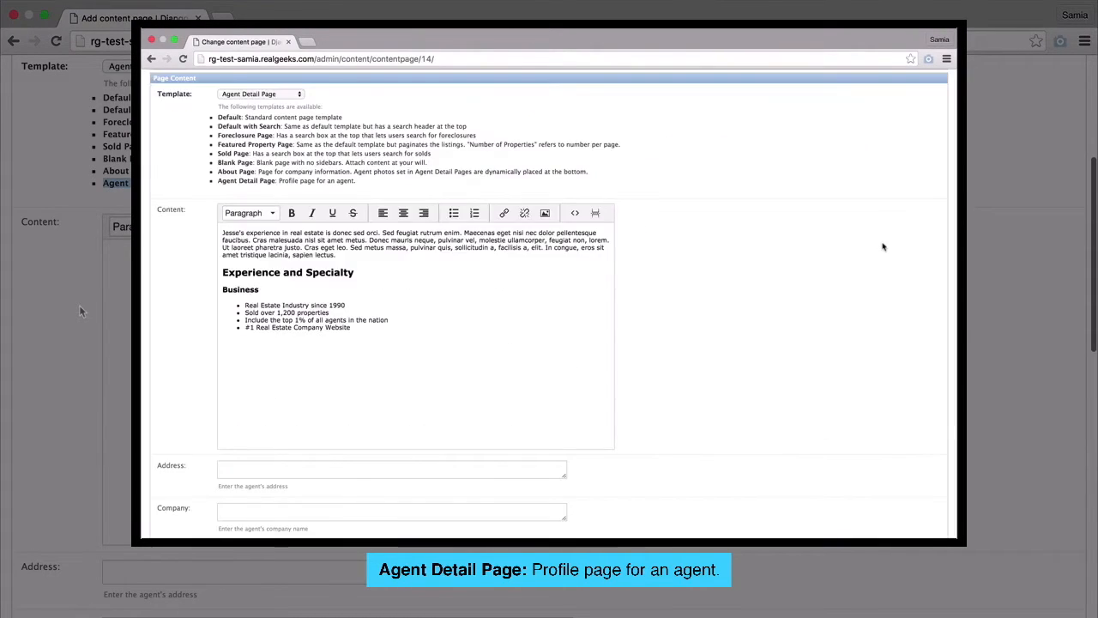
# - Scroll through the Agent Detail Page editor fields past its bio, Address and Company fields
pyautogui.scroll(-5, 883, 247)
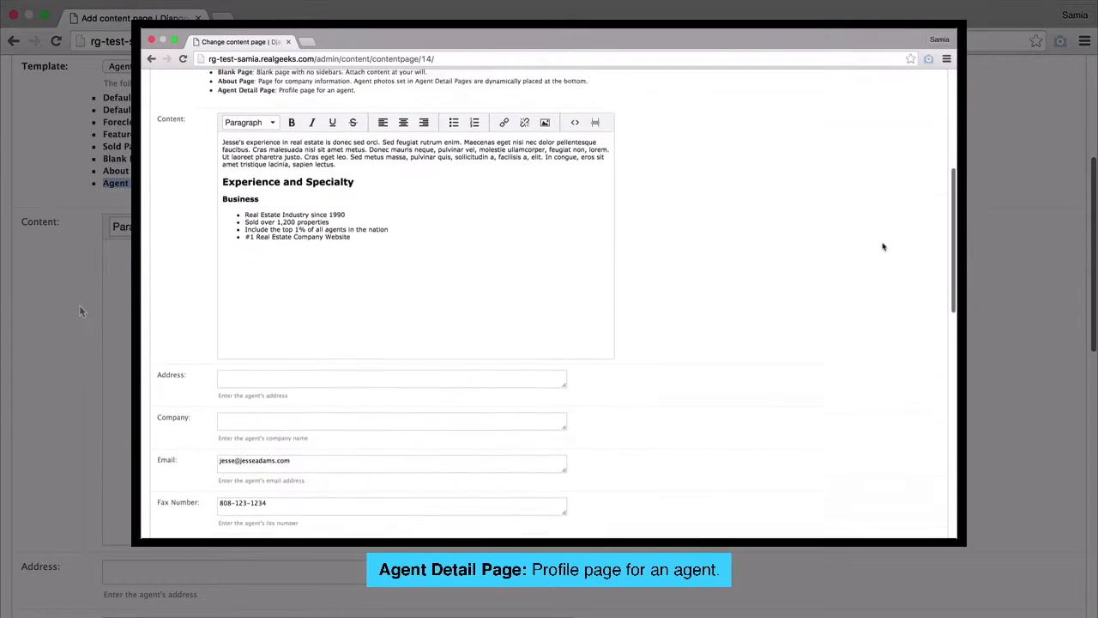
pyautogui.scroll(-10, 883, 246)
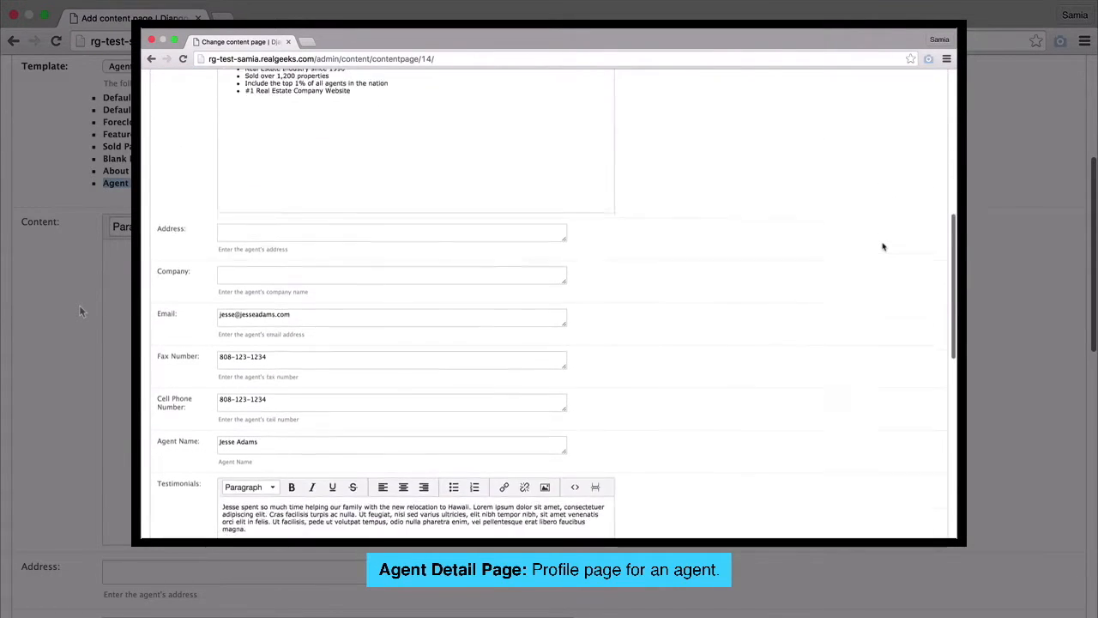
pyautogui.scroll(-4, 883, 246)
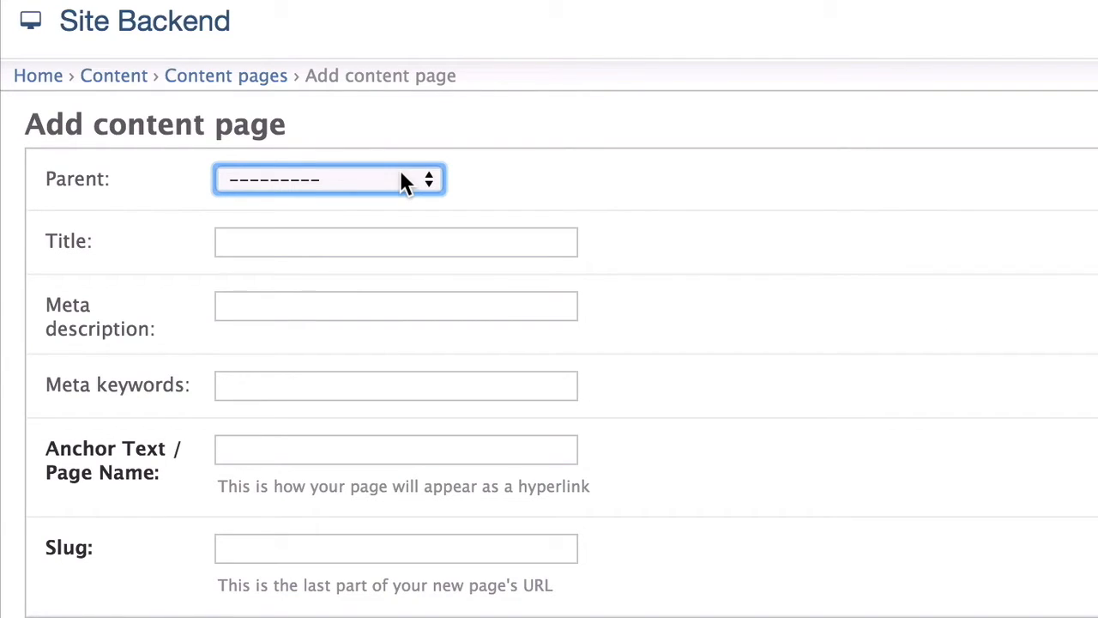
pyautogui.click(405, 180)
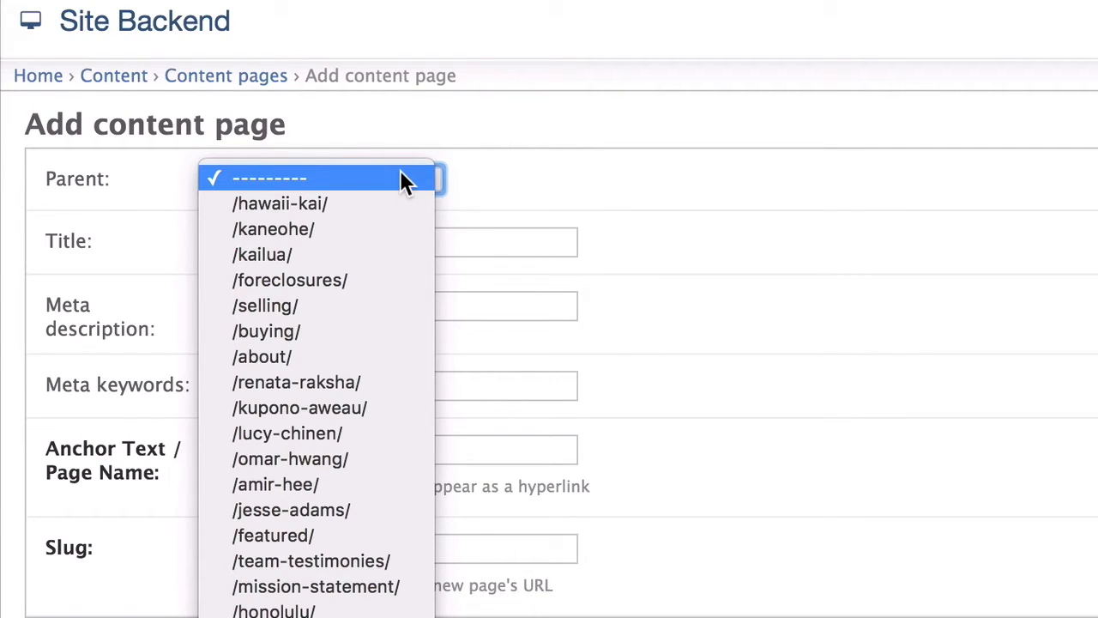
pyautogui.click(400, 176)
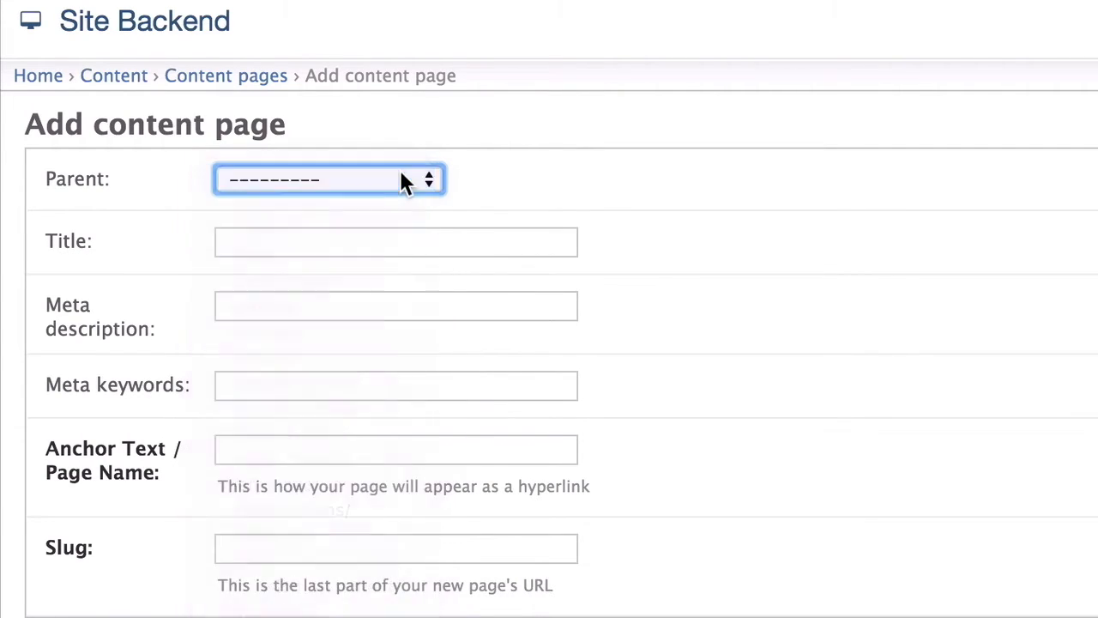
pyautogui.click(391, 235)
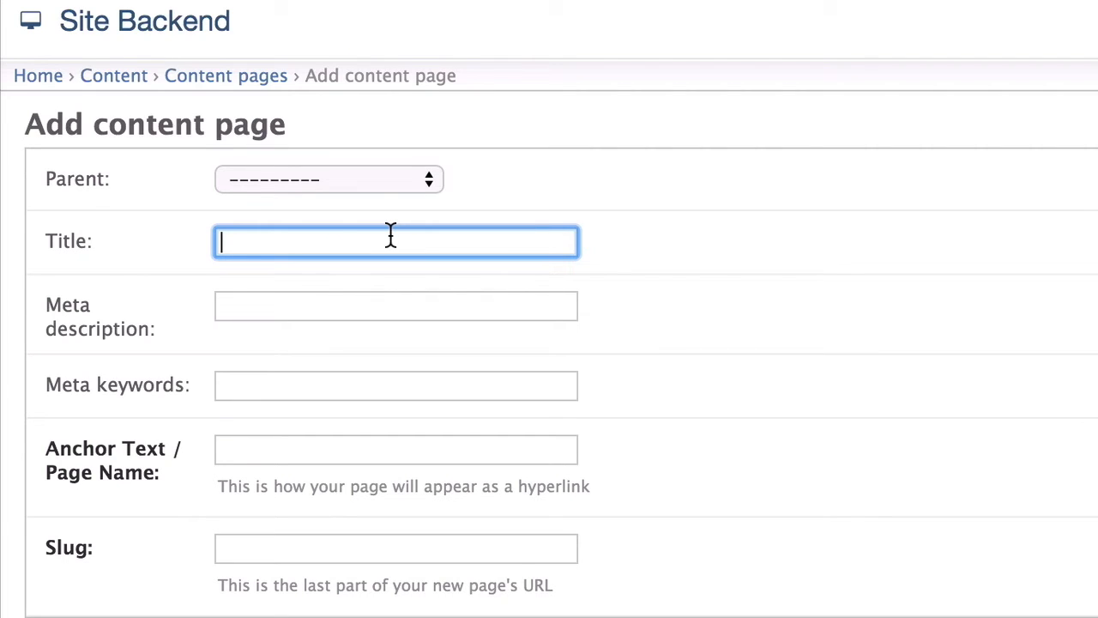
# - Title the new page 'Selling your Home with Hawaii Realty International'
pyautogui.write('Selling your Home ')
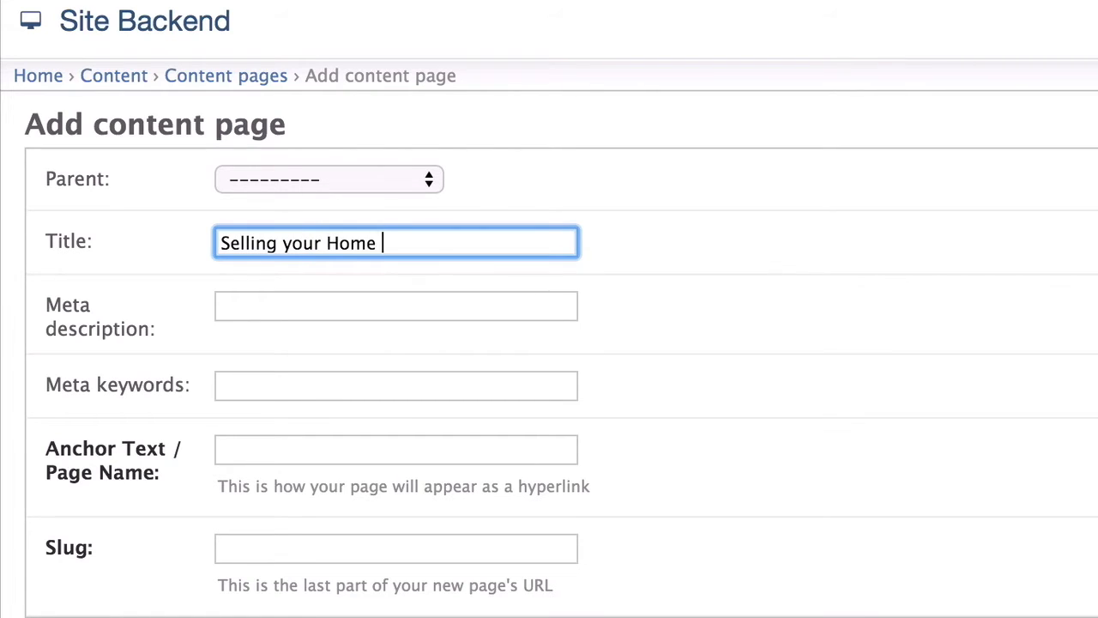
pyautogui.write('with Hawaii Realt')
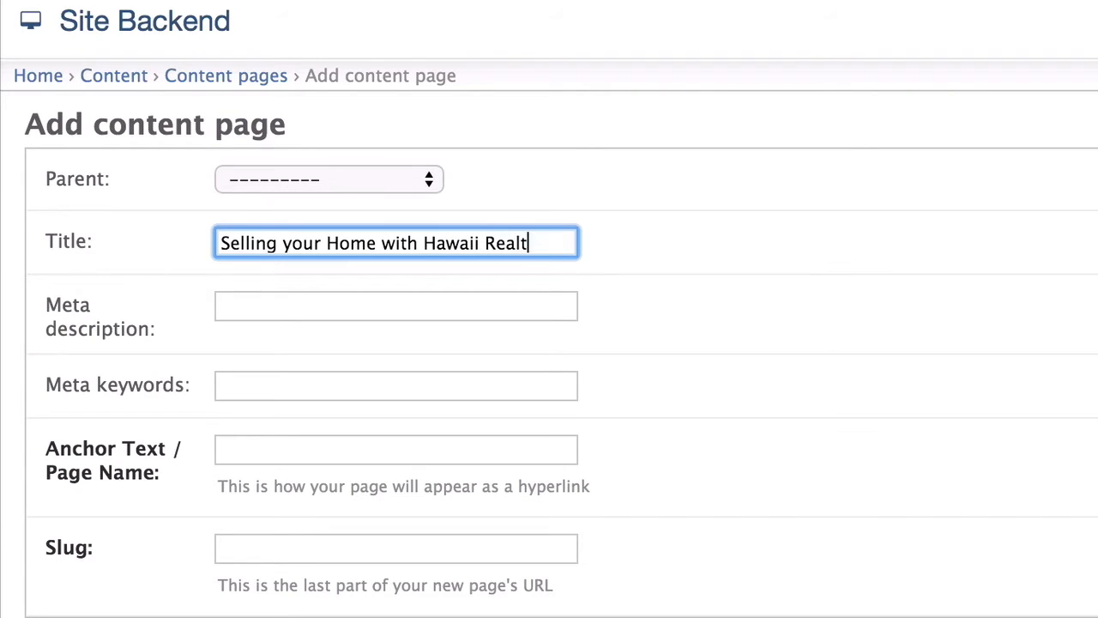
pyautogui.write('y International')
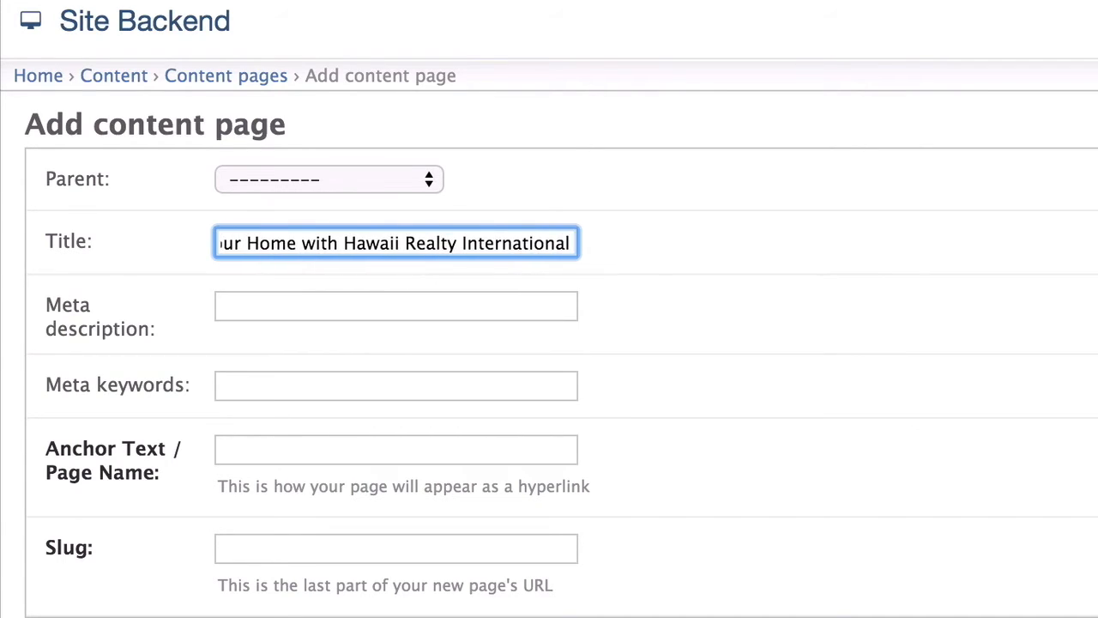
pyautogui.press('Tab')
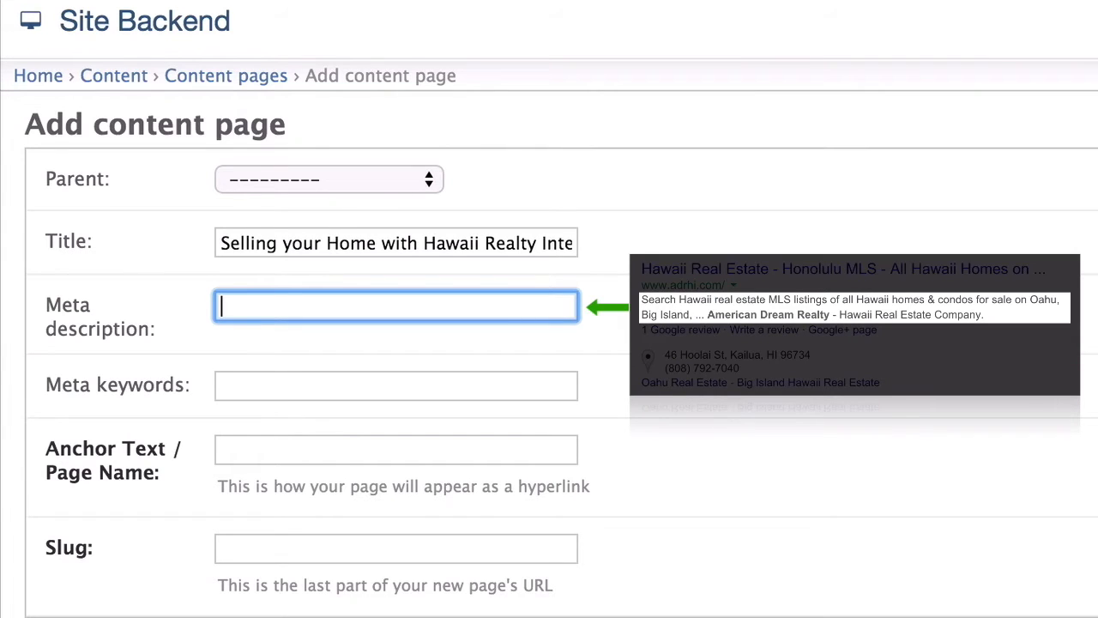
# - Enter the meta description 'Sell your home with us and net 1000s more in your pocket'
pyautogui.write('S')
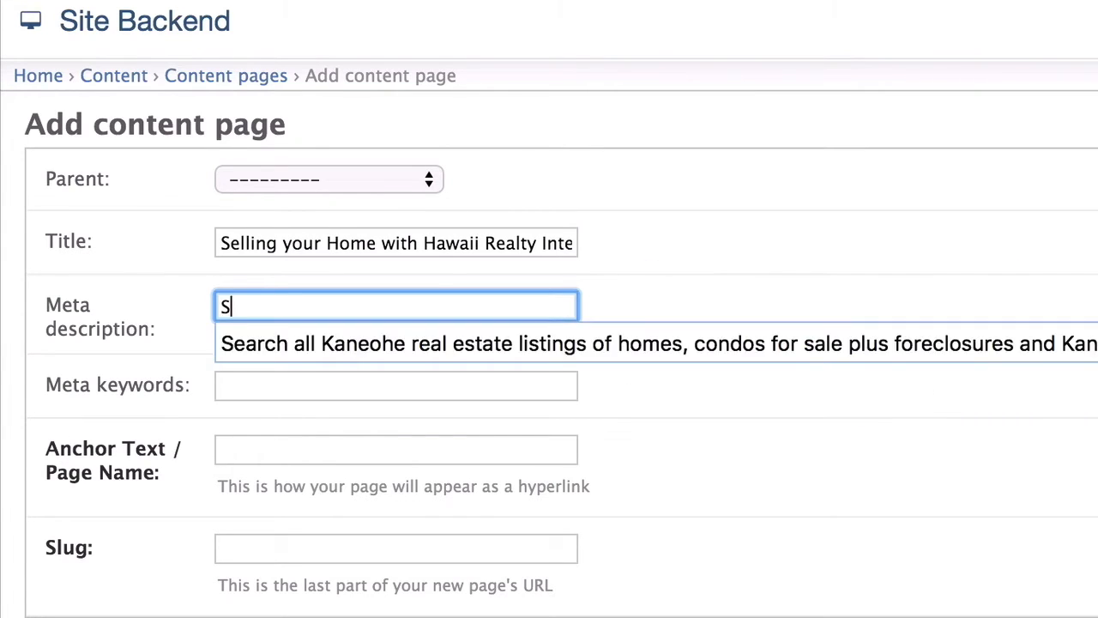
pyautogui.write('ell your home with u')
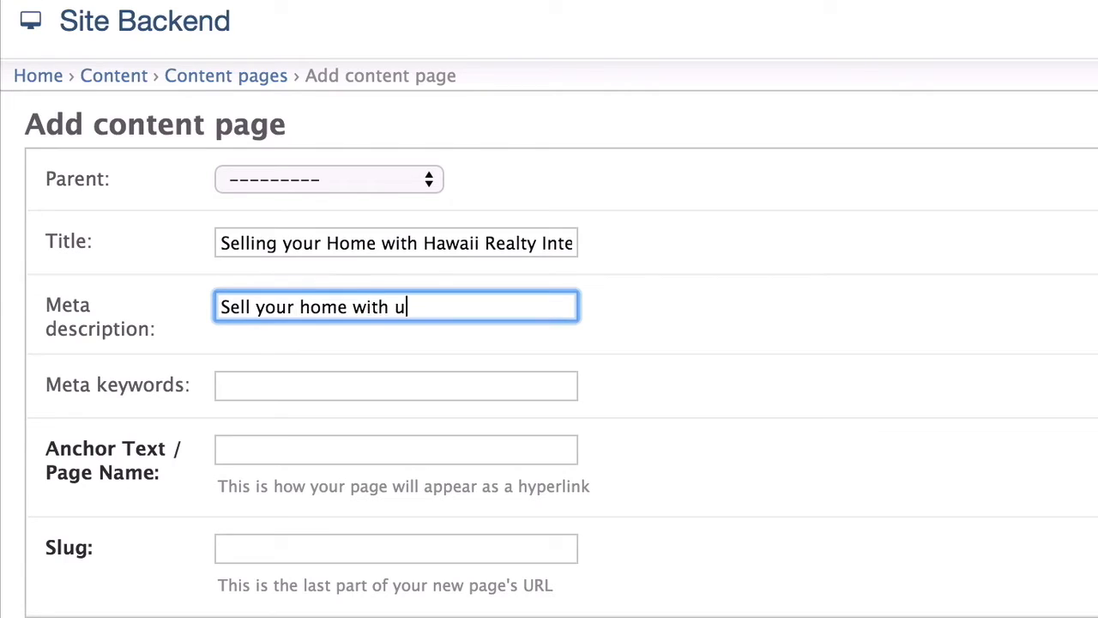
pyautogui.write('s and net 1000s')
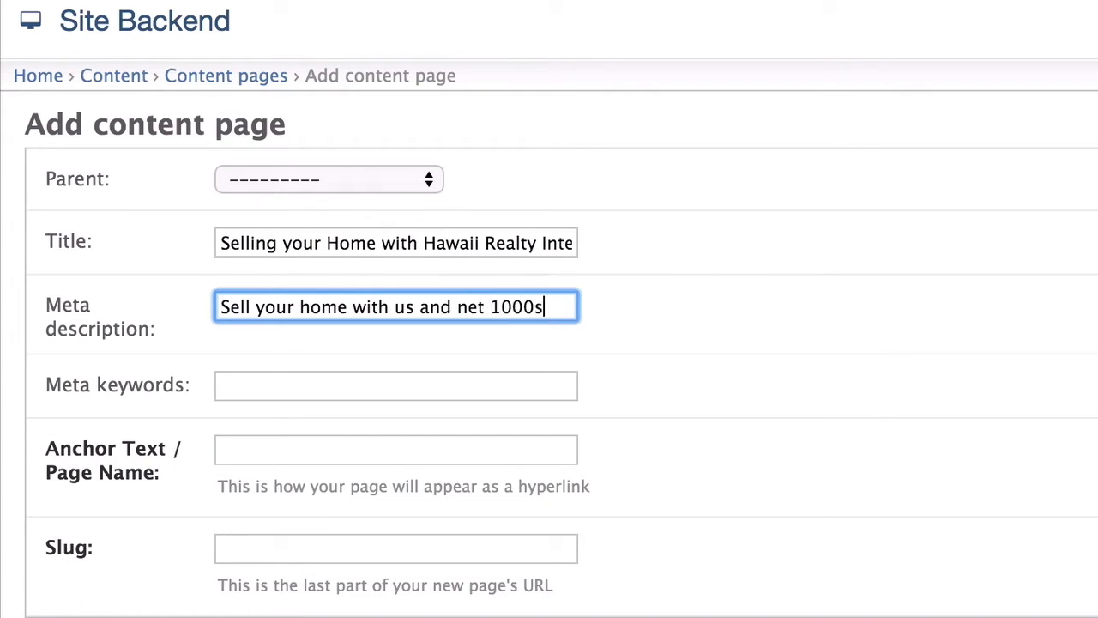
pyautogui.write(' more in your ')
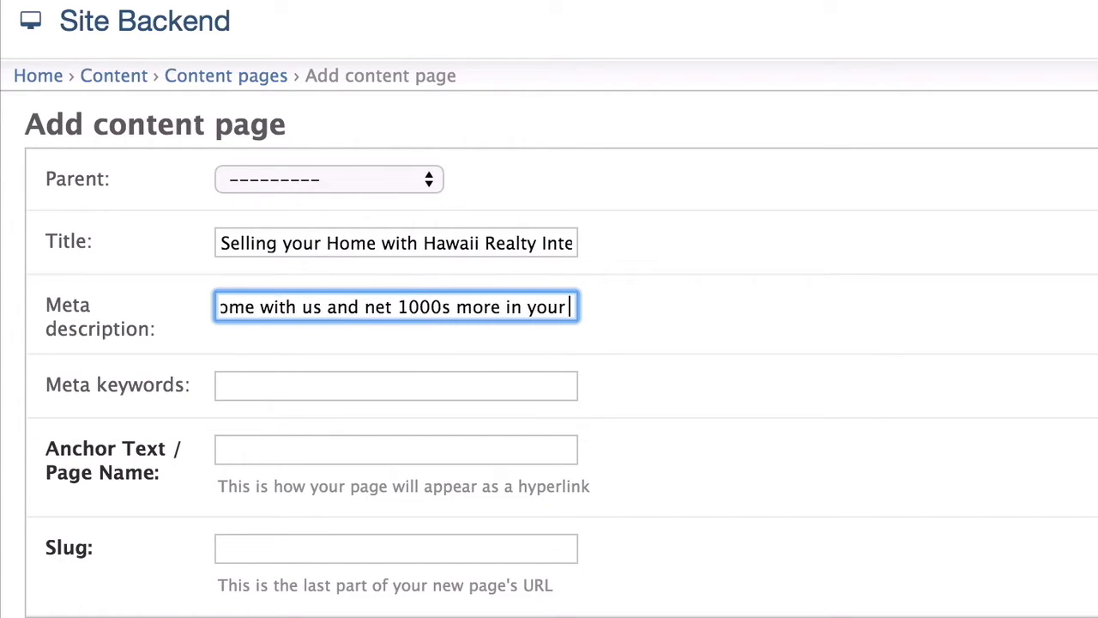
pyautogui.write('pocket')
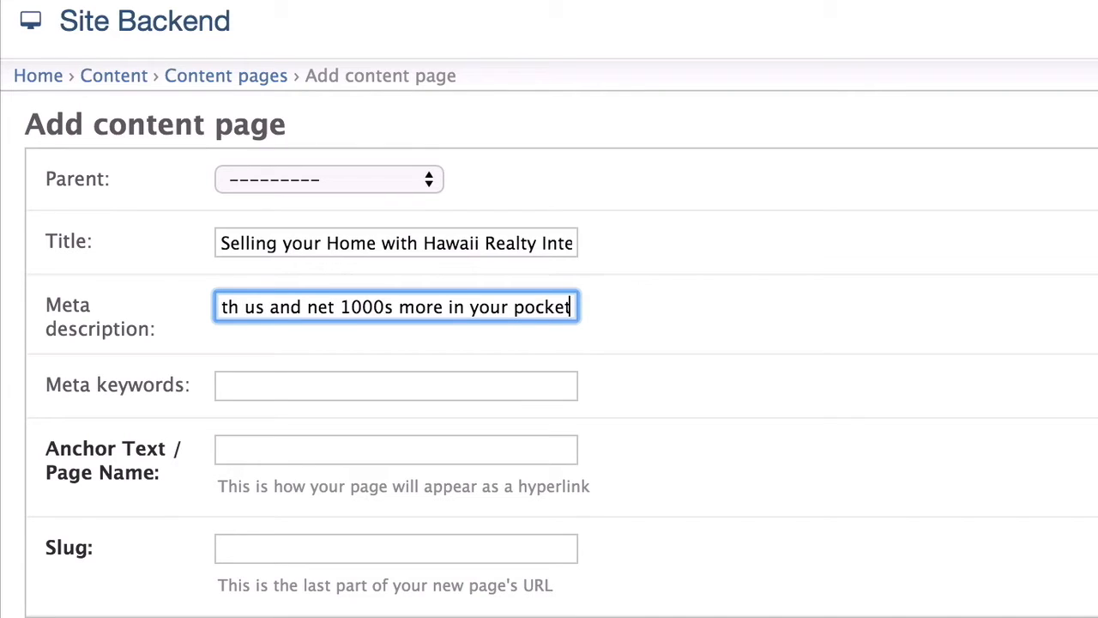
pyautogui.press('Tab')
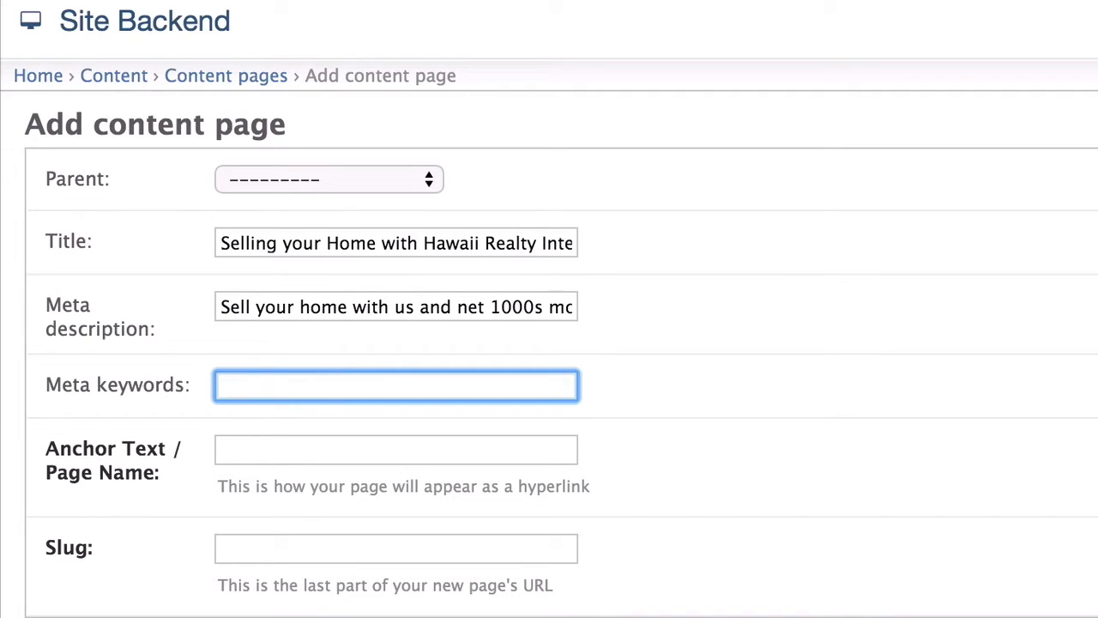
# - Enter the meta keywords 'selling, CMA, Sell, home, property'
pyautogui.write('selling, CMA')
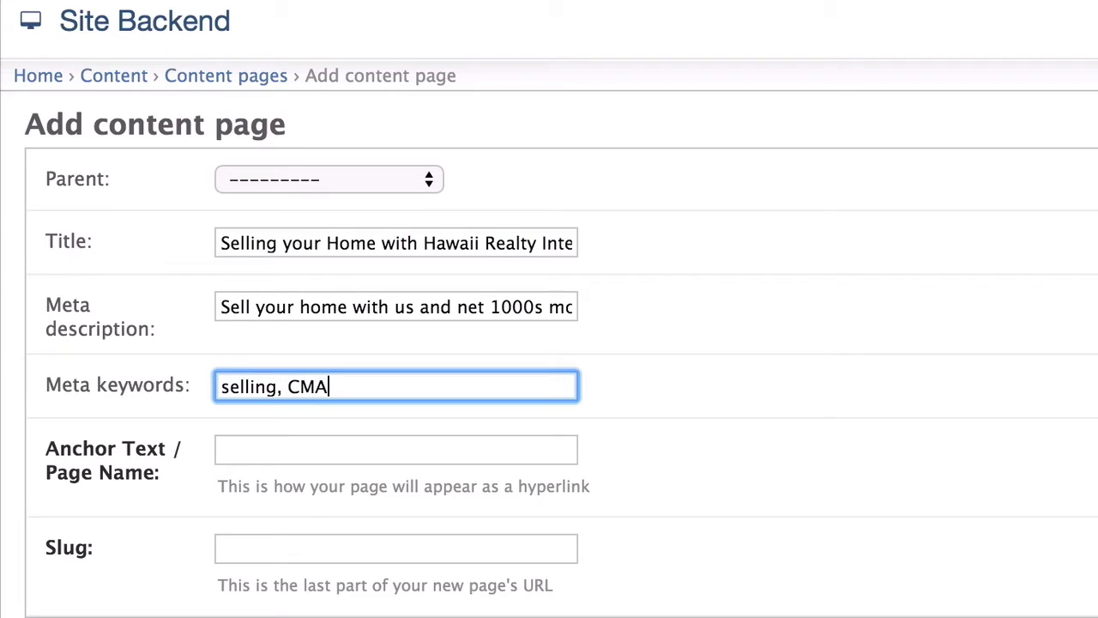
pyautogui.write(', Sell, home, prope')
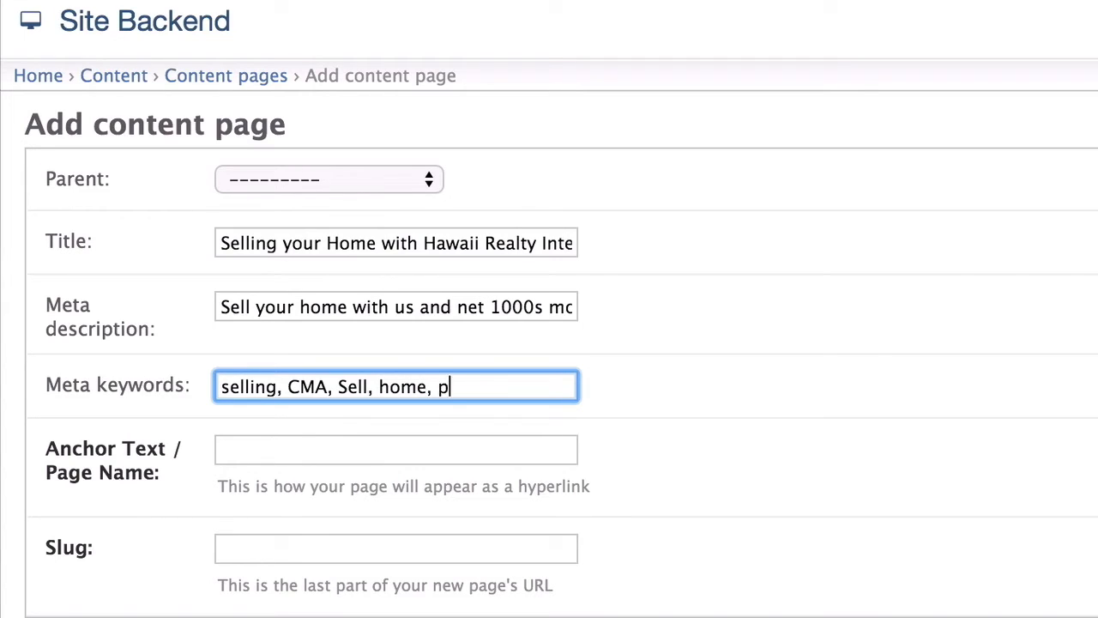
pyautogui.write('rty')
pyautogui.press('Tab')
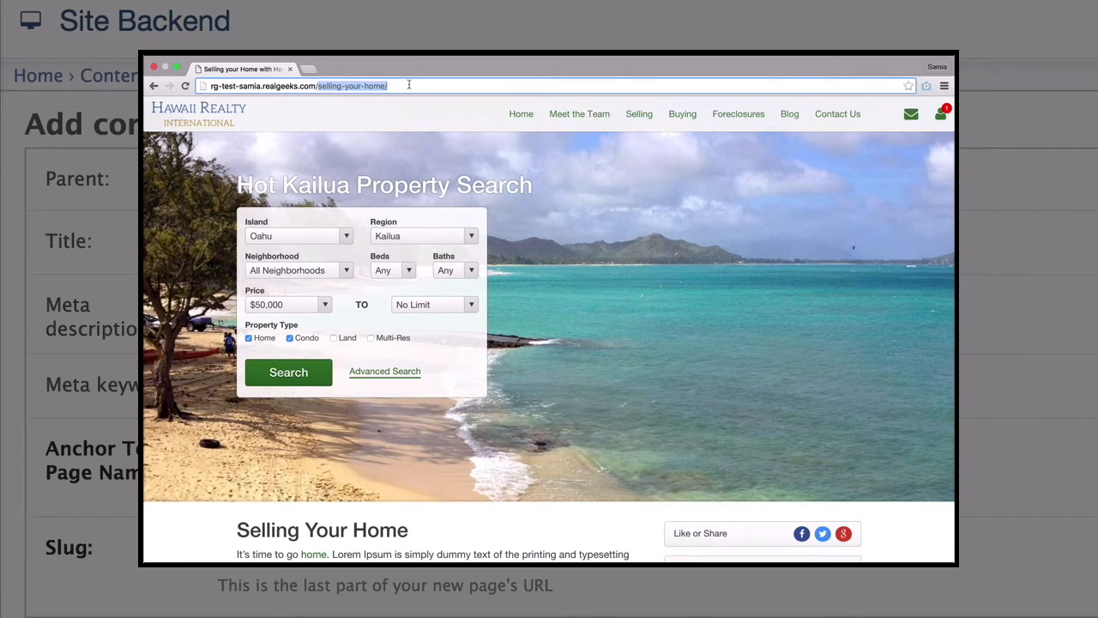
# - Enter 'selling your home' as the page name, giving the slug selling-your-home
pyautogui.write('selling your ')
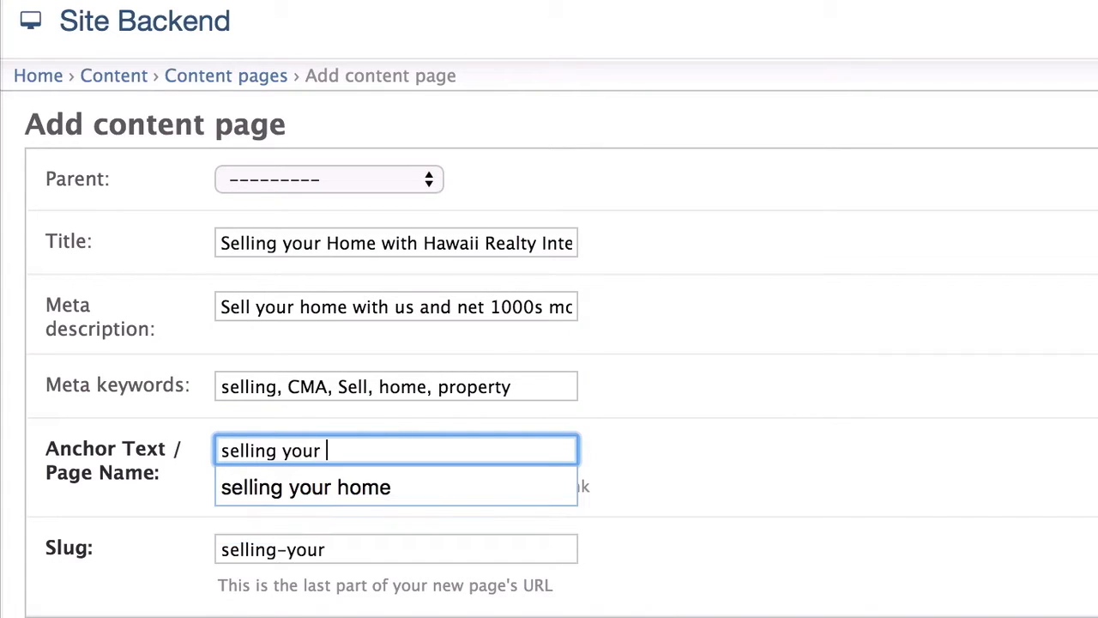
pyautogui.write('home')
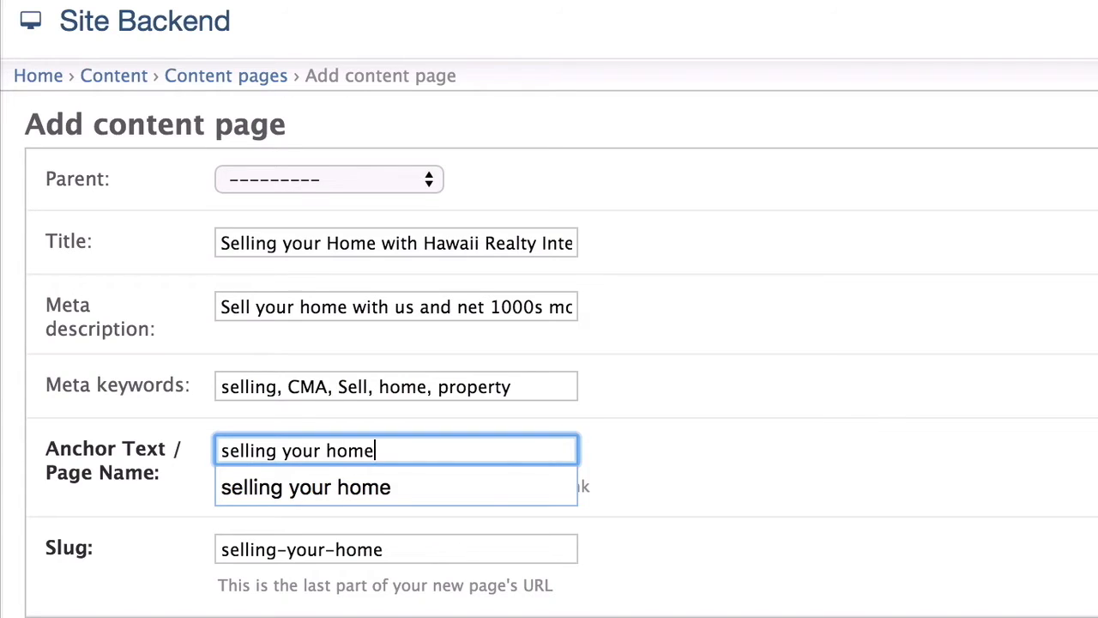
pyautogui.press('Tab')
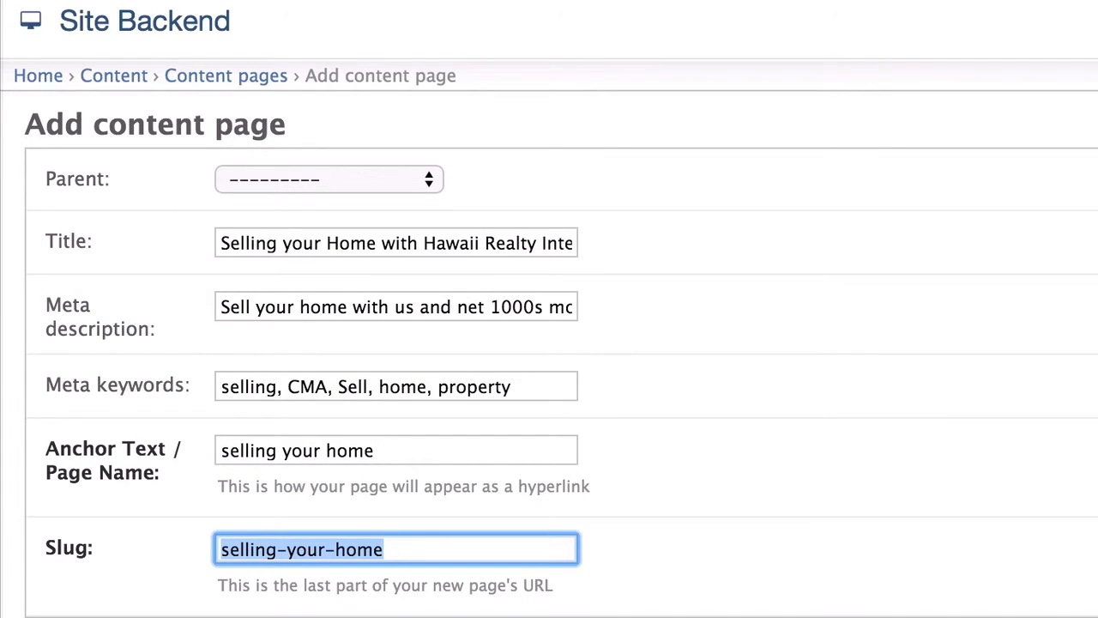
pyautogui.scroll(-10, 549, 309)
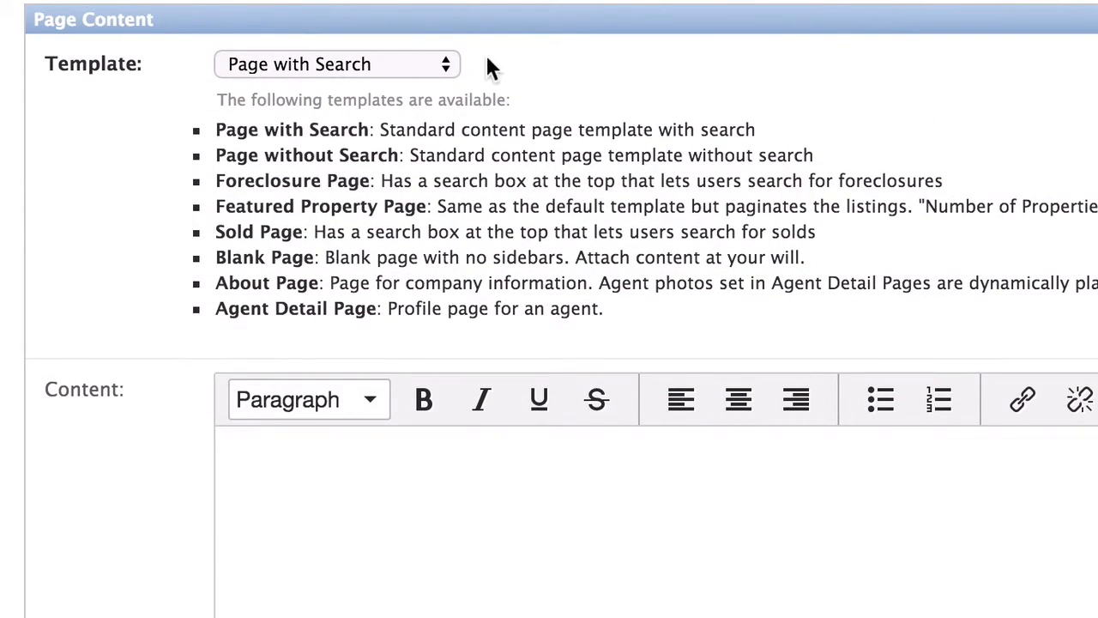
# - Keep Page with Search as the template and place the cursor in the empty Content editor
pyautogui.click(434, 66)
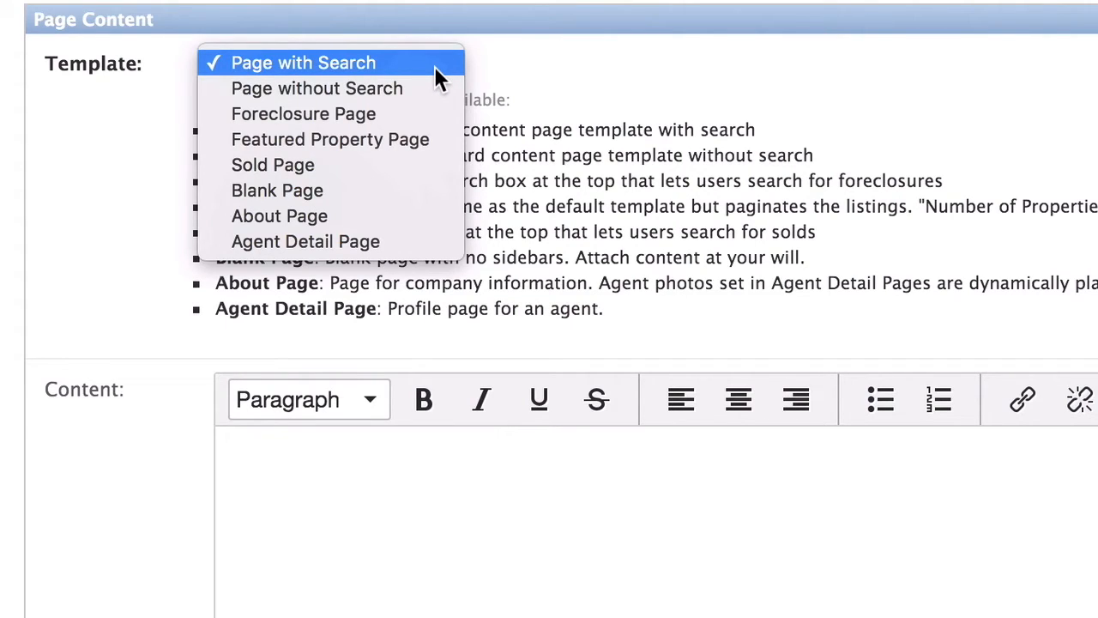
pyautogui.click(434, 66)
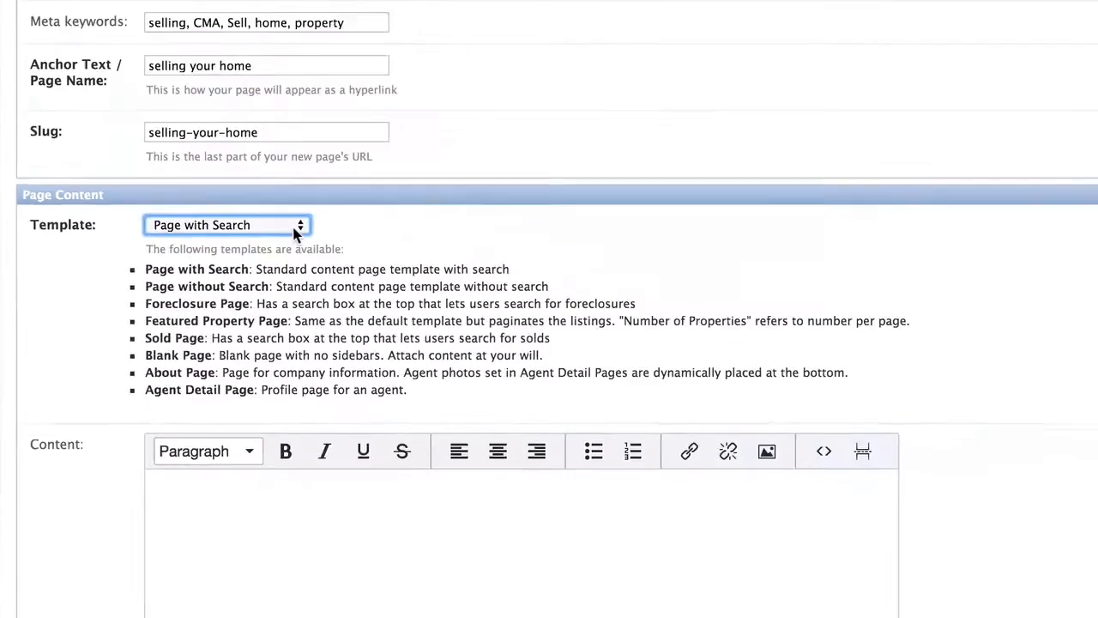
pyautogui.scroll(-5, 210, 328)
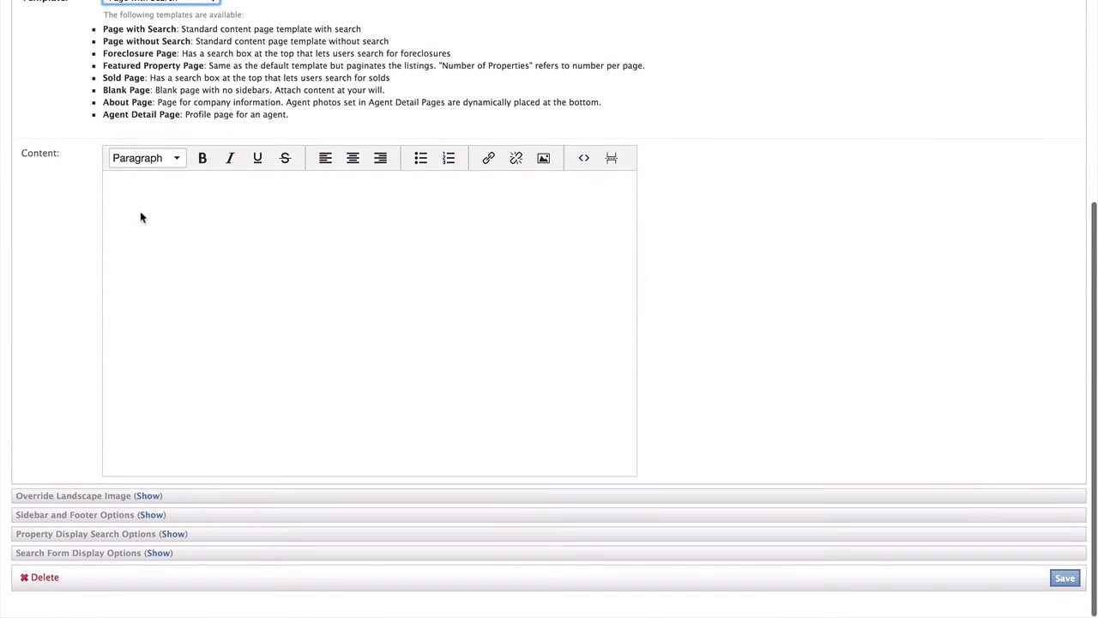
pyautogui.click(115, 183)
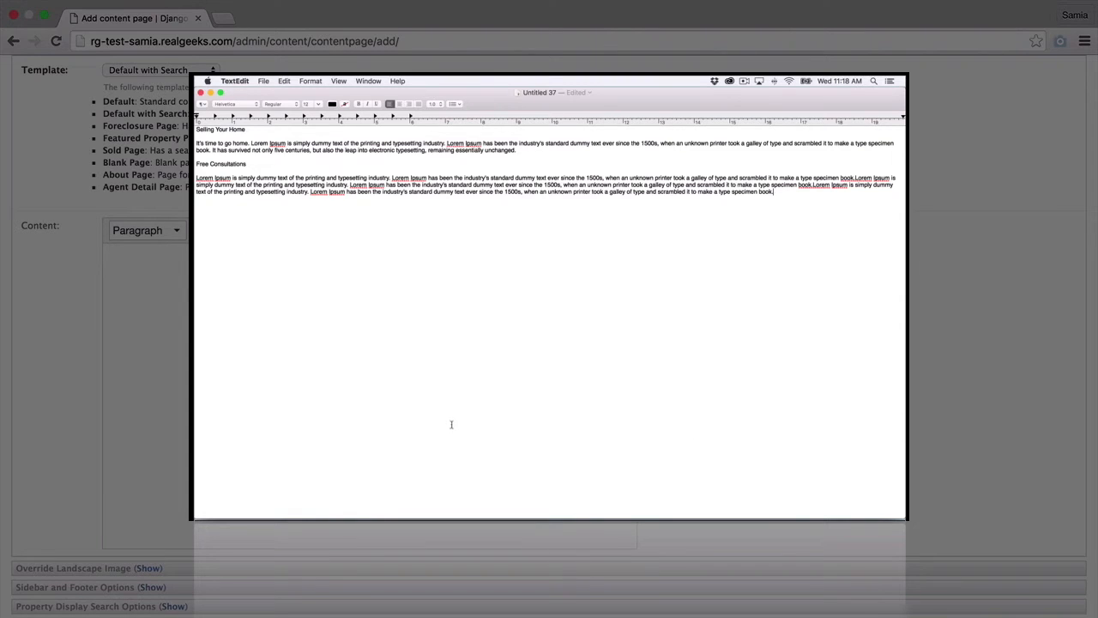
# - Convert the TextEdit draft to plain text and copy all of its text
pyautogui.click(311, 80)
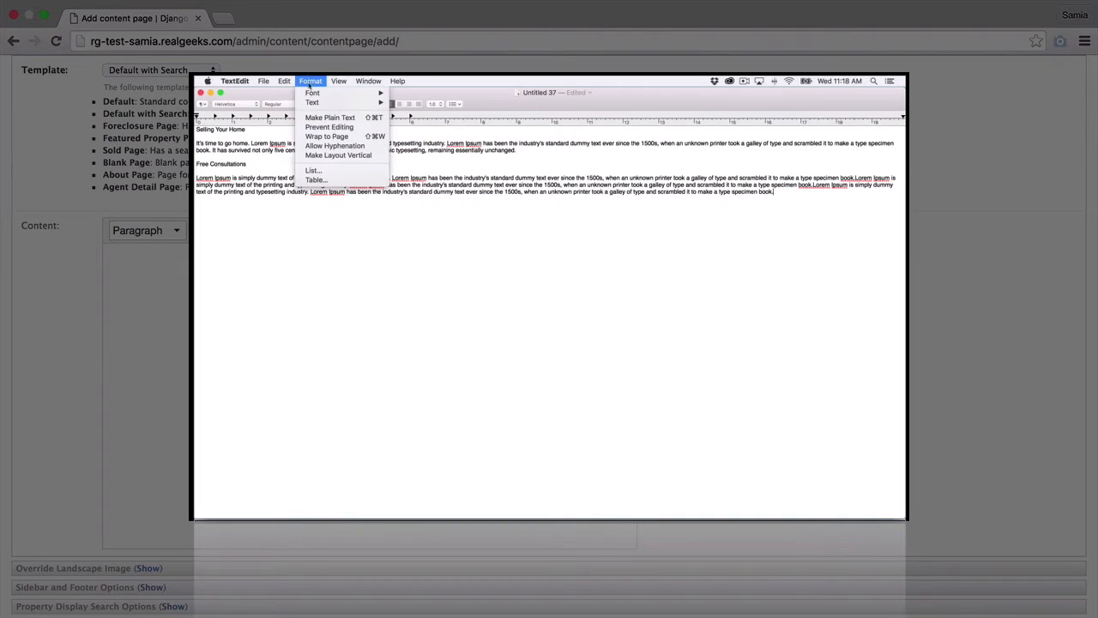
pyautogui.click(313, 118)
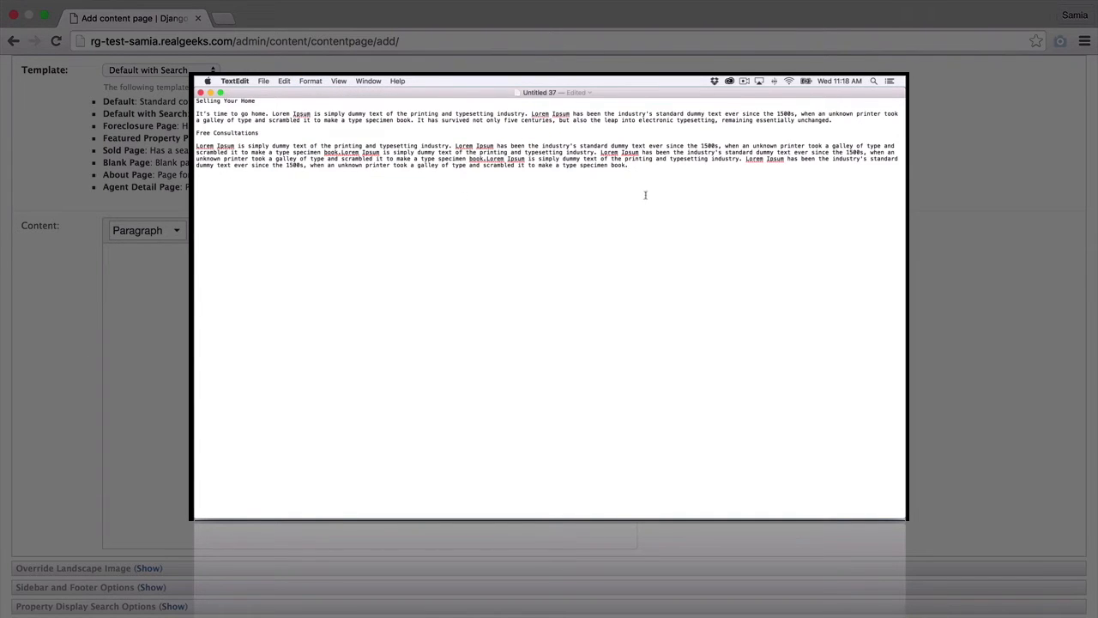
pyautogui.moveTo(472, 173); pyautogui.dragTo(196, 100)
pyautogui.rightClick(233, 117)
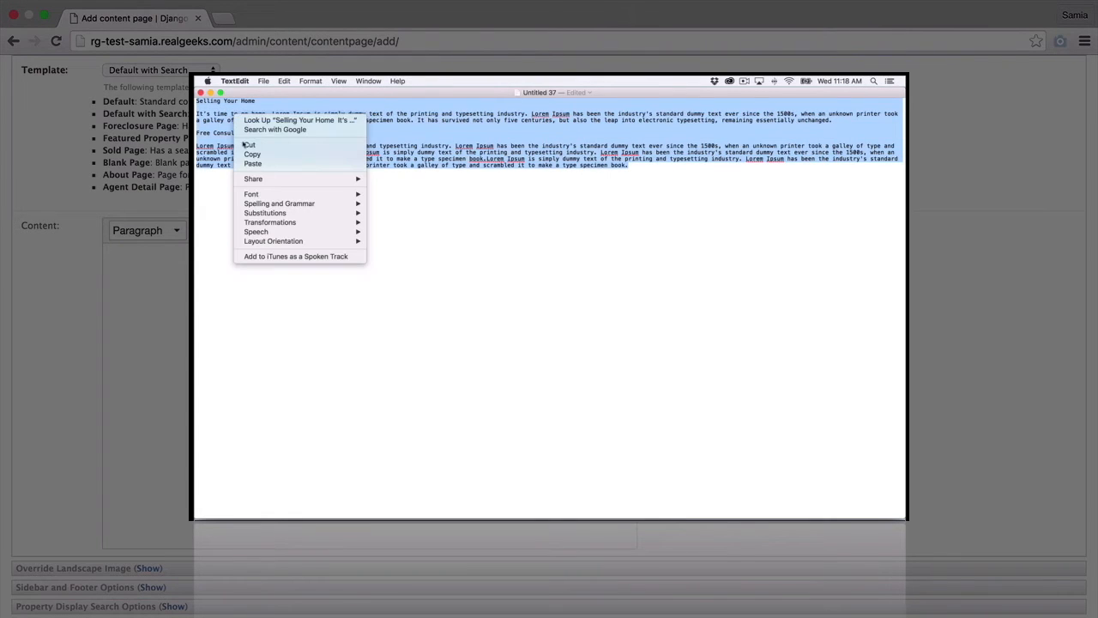
pyautogui.click(251, 155)
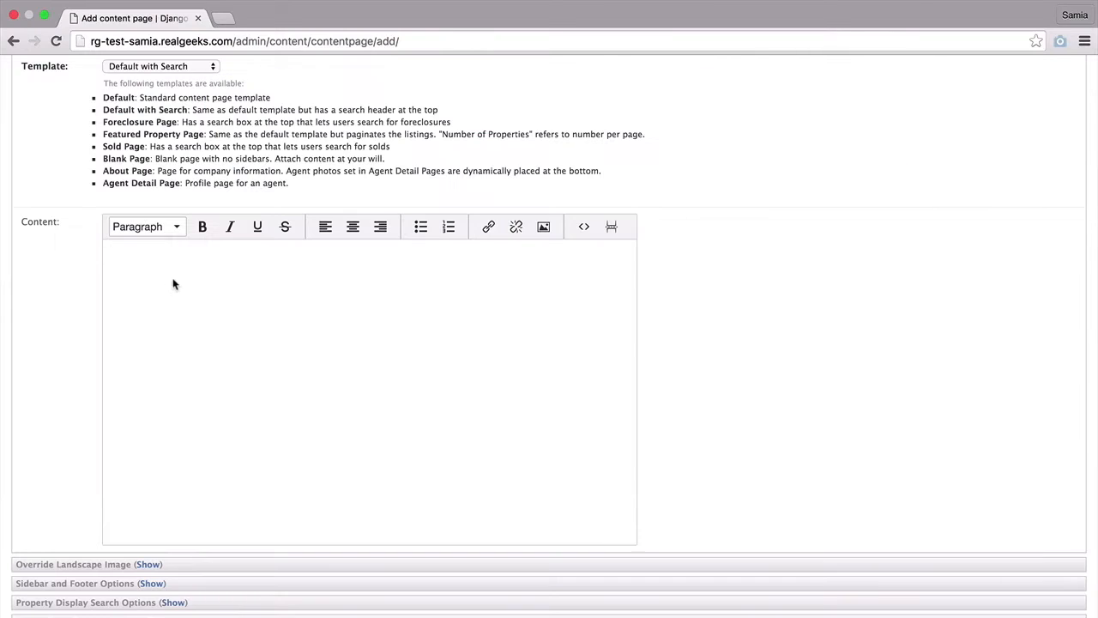
# - Paste the draft into the Content editor and make 'Selling Your Home' a Heading 1
pyautogui.rightClick(137, 250)
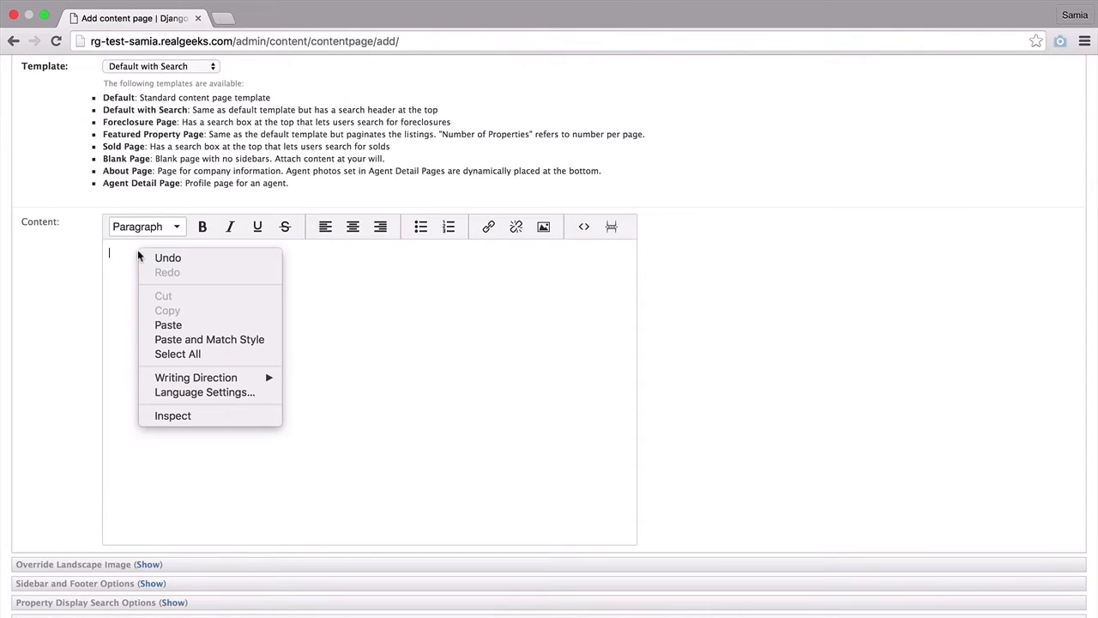
pyautogui.click(182, 328)
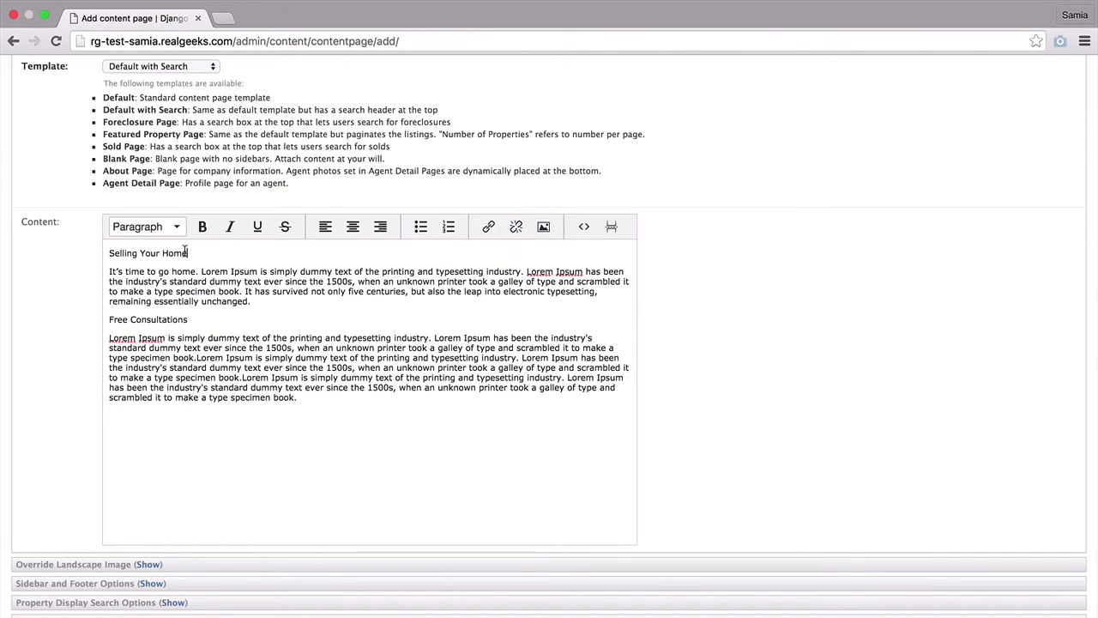
pyautogui.moveTo(185, 253); pyautogui.dragTo(93, 249)
pyautogui.click(177, 226)
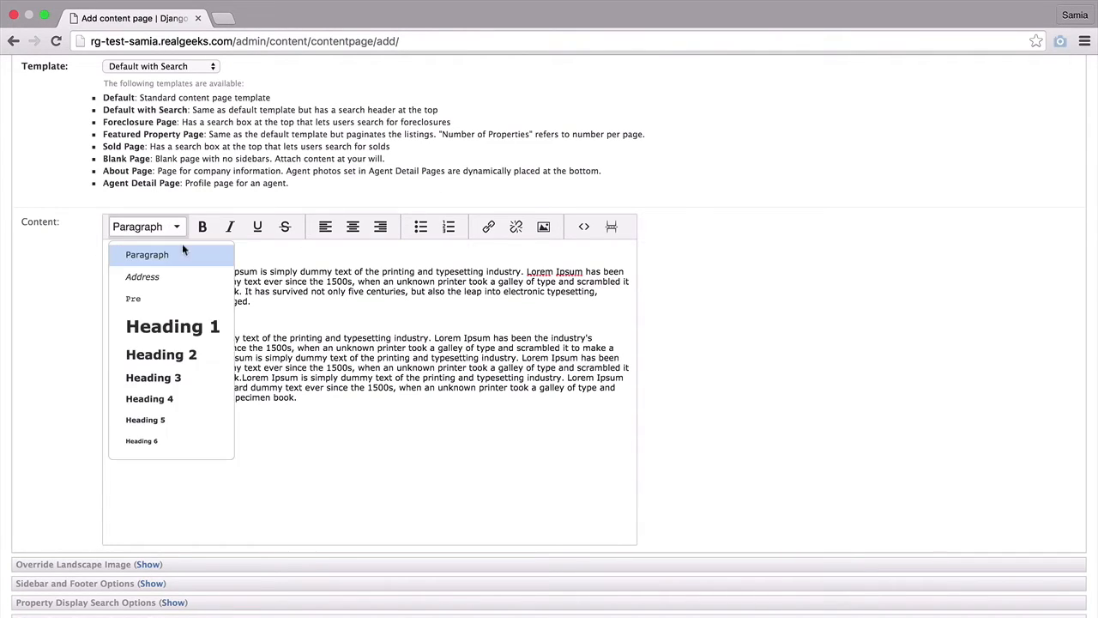
pyautogui.click(185, 327)
# - Make 'Free Consultations' a Heading 2 and select the word 'home' in the first sentence
pyautogui.moveTo(200, 336); pyautogui.dragTo(101, 331)
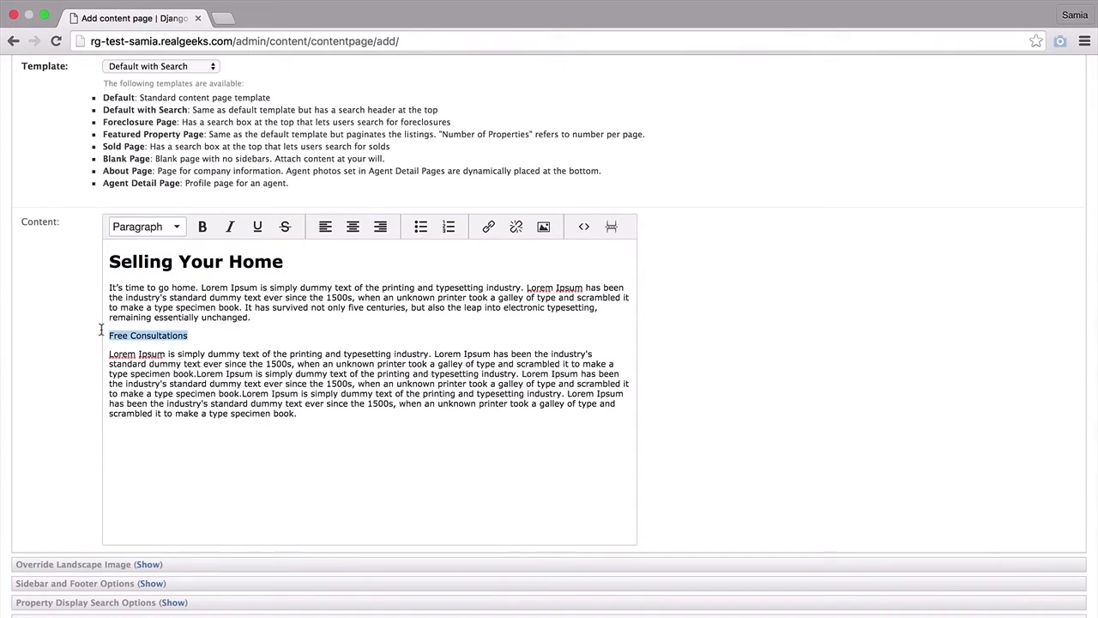
pyautogui.click(178, 226)
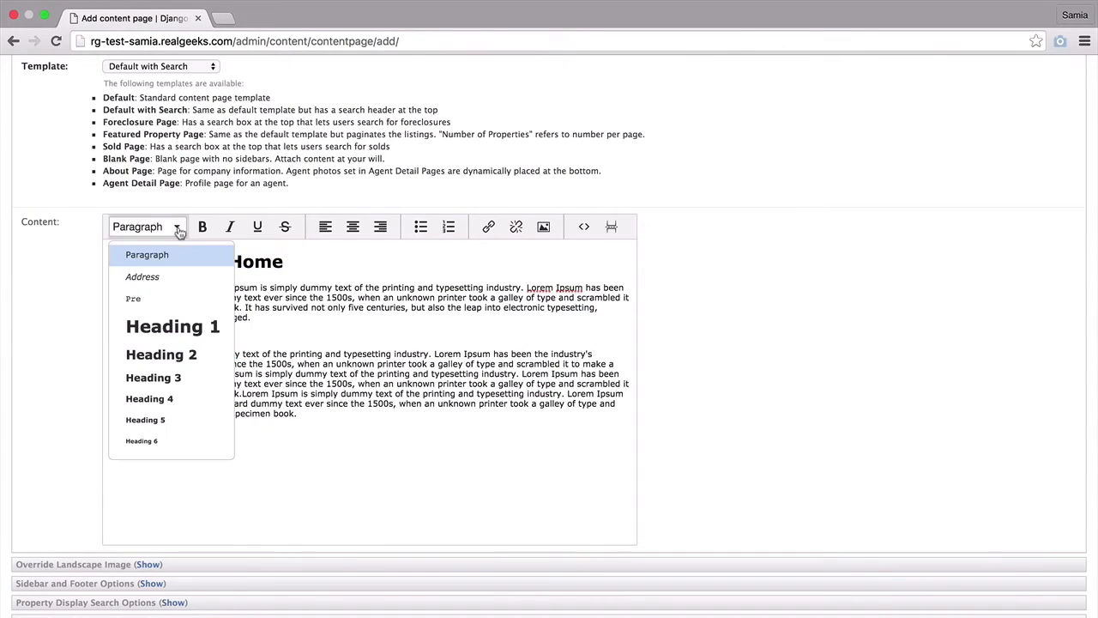
pyautogui.click(168, 352)
pyautogui.click(197, 297)
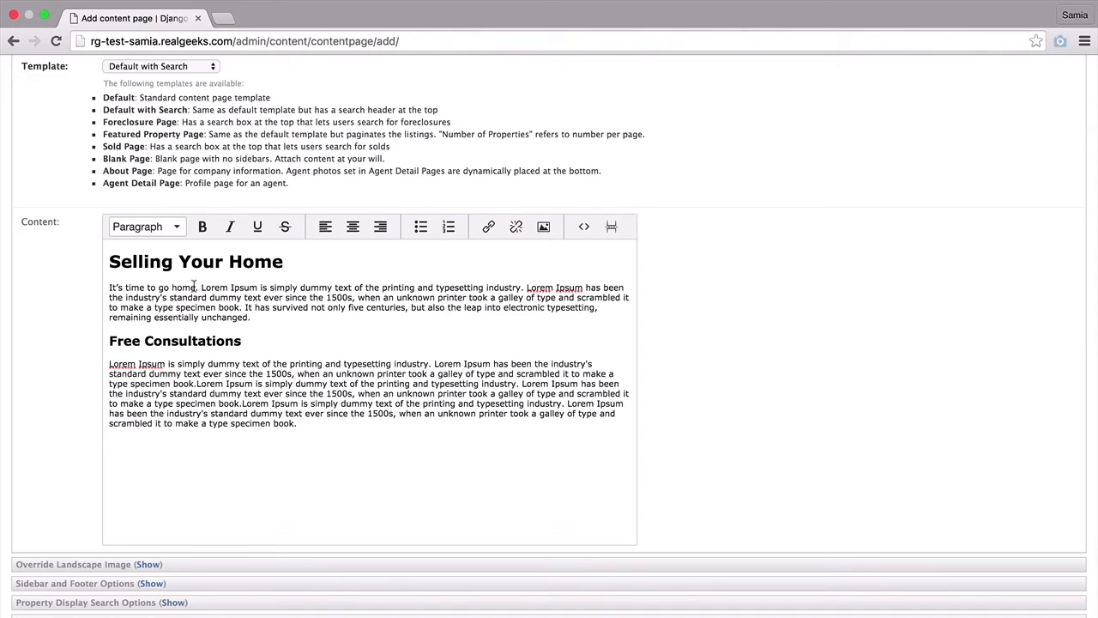
pyautogui.moveTo(196, 288); pyautogui.dragTo(172, 288)
# - Link 'home' in the opening sentence to the site root URL /
pyautogui.click(487, 227)
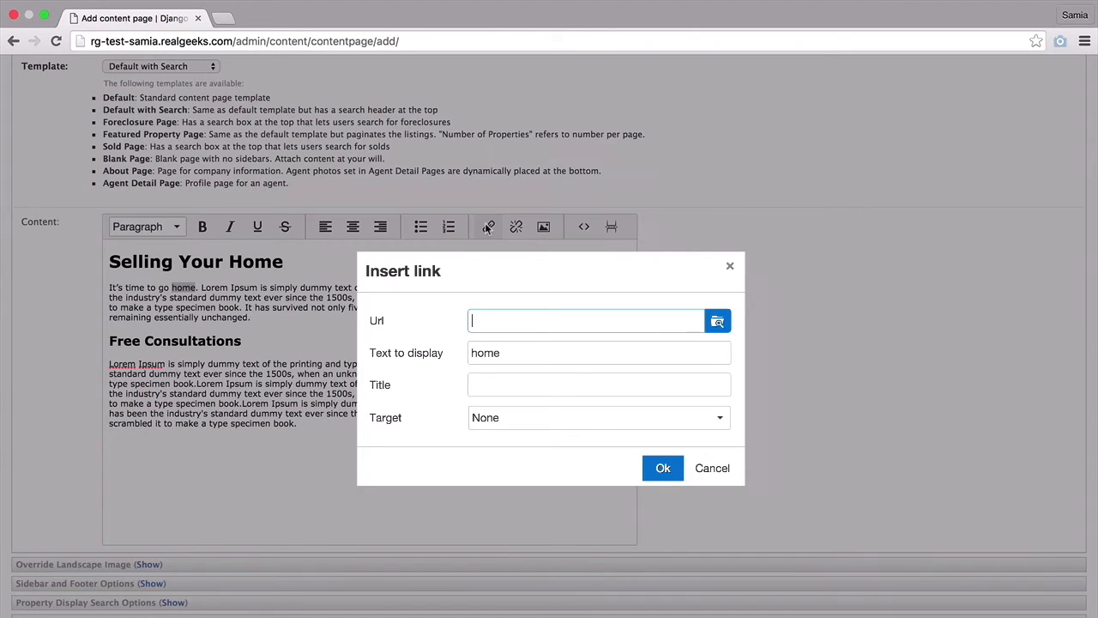
pyautogui.write('http://www.realgeeks.com')
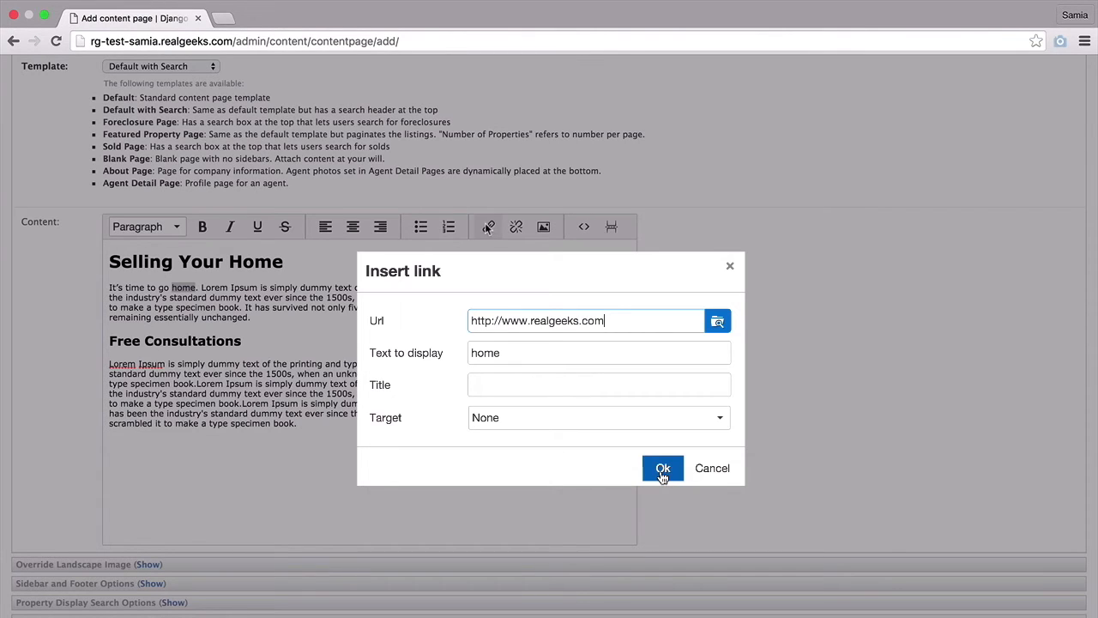
pyautogui.moveTo(605, 320); pyautogui.dragTo(461, 319)
pyautogui.write('/')
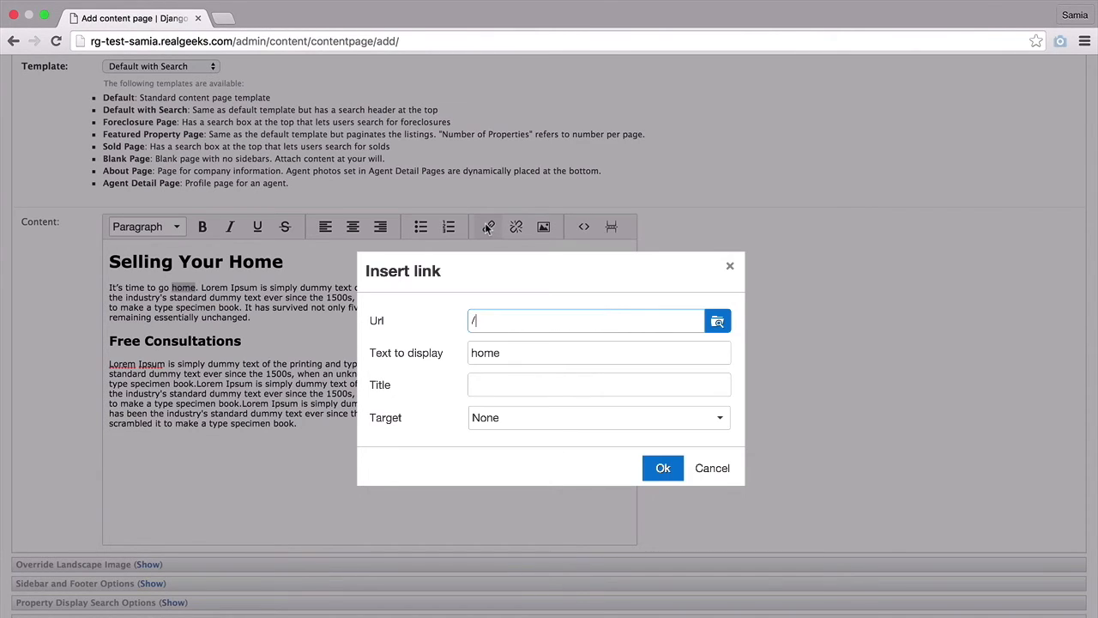
pyautogui.write('kailua/')
pyautogui.press('BackSpace')
pyautogui.press('BackSpace')
pyautogui.press('BackSpace')
pyautogui.press('BackSpace')
pyautogui.press('BackSpace')
pyautogui.press('BackSpace')
pyautogui.press('BackSpace')
pyautogui.press('BackSpace')
pyautogui.write('/')
pyautogui.click(679, 471)
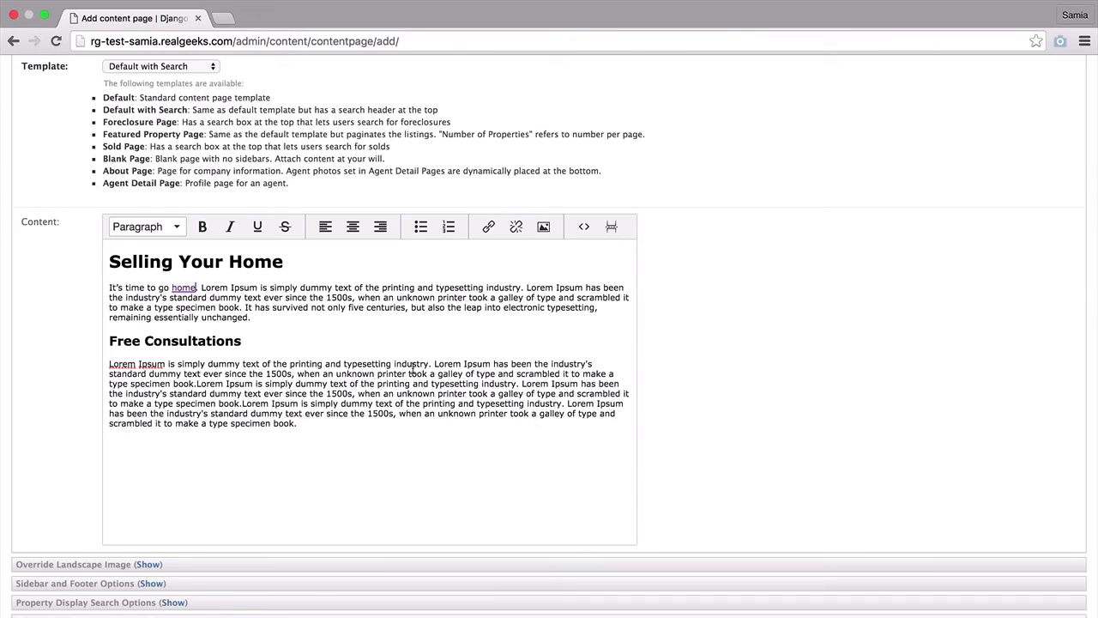
# - Insert sellers-2.jpg after the word 'book' at a width of 250 px
pyautogui.click(244, 307)
pyautogui.click(543, 226)
pyautogui.click(692, 359)
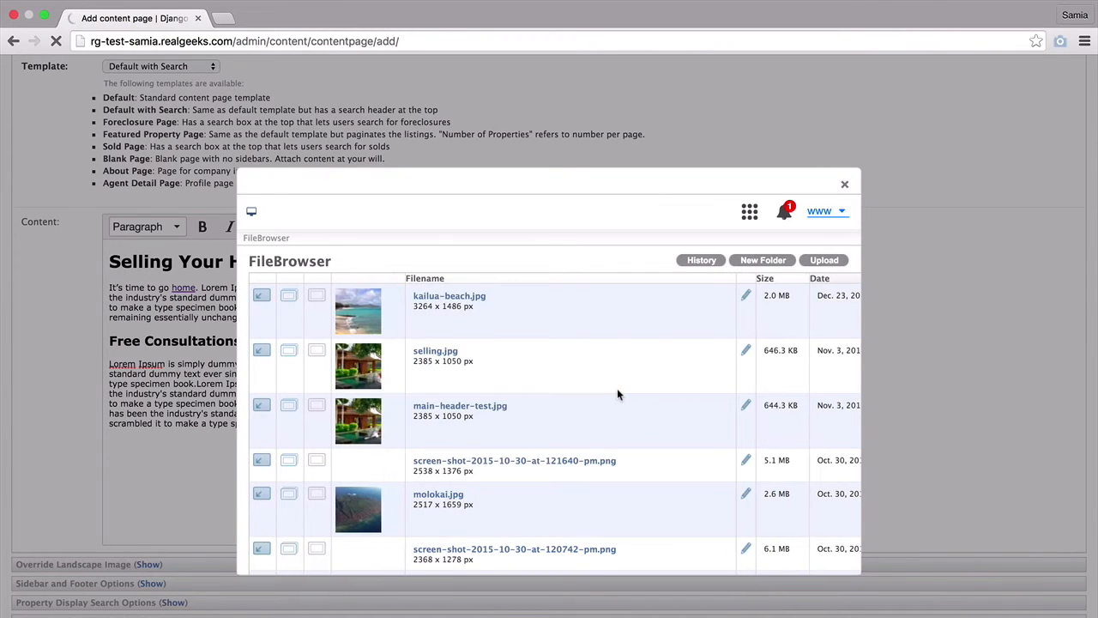
pyautogui.scroll(-5, 617, 390)
pyautogui.scroll(-12, 617, 394)
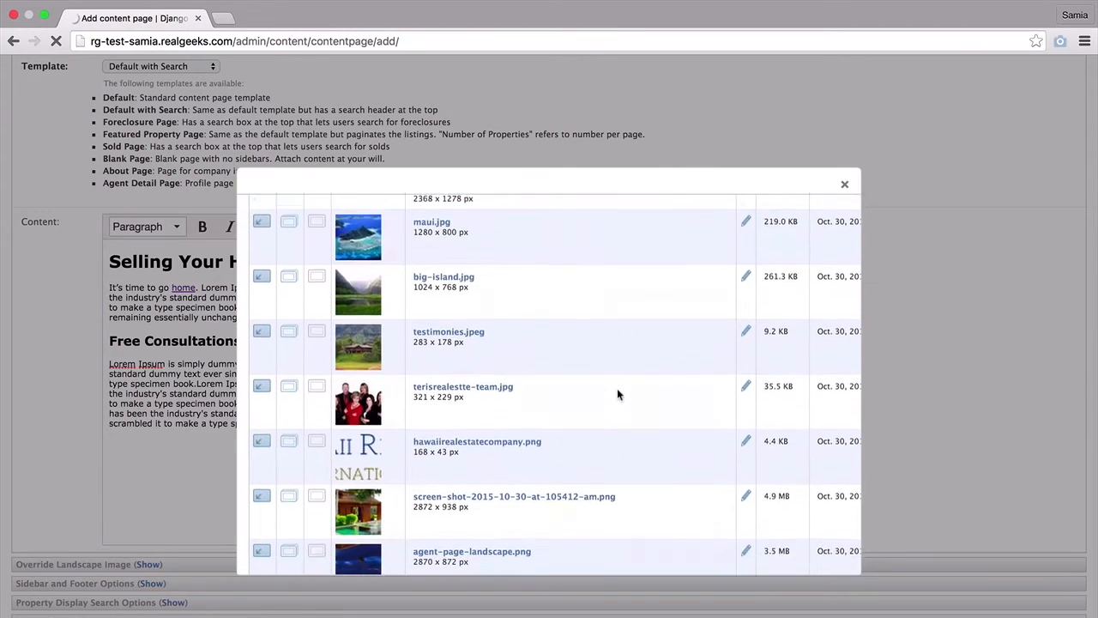
pyautogui.scroll(-4, 617, 393)
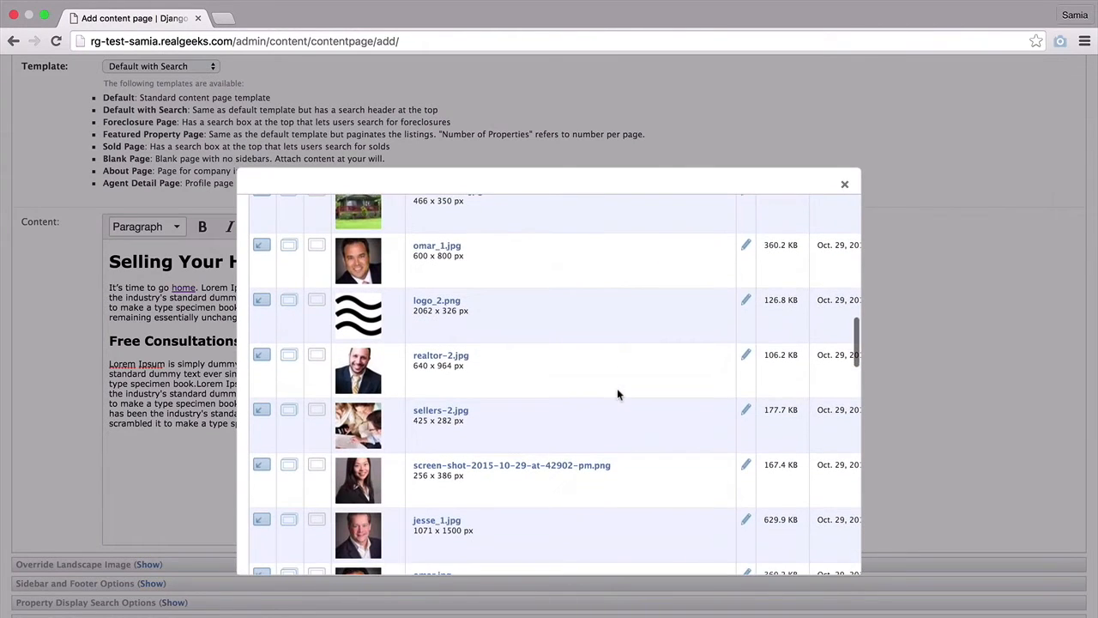
pyautogui.click(262, 413)
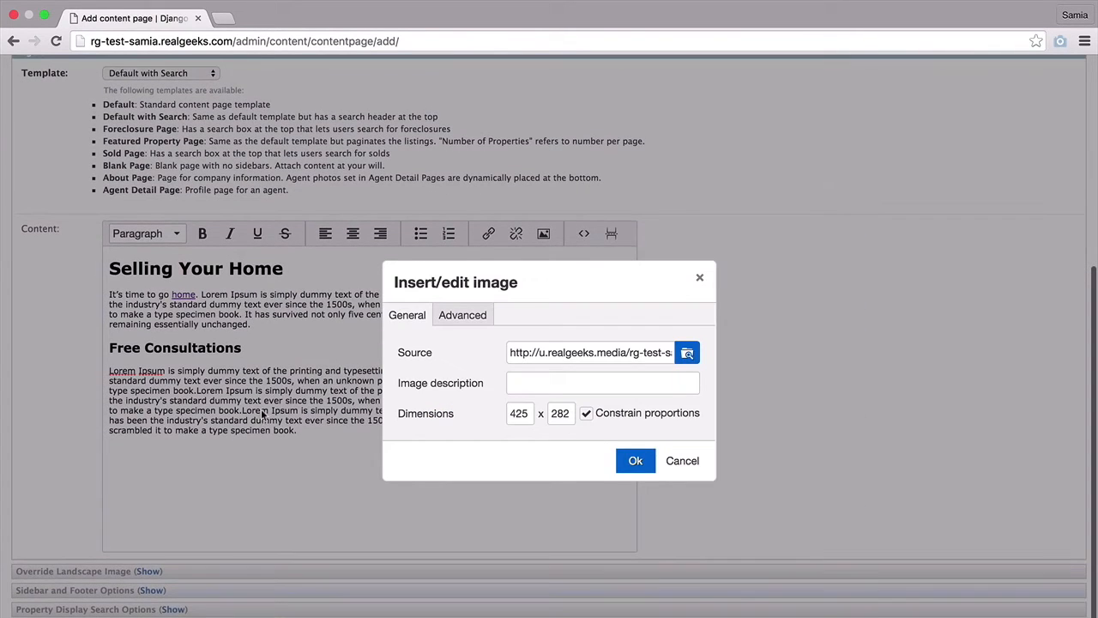
pyautogui.doubleClick(521, 414)
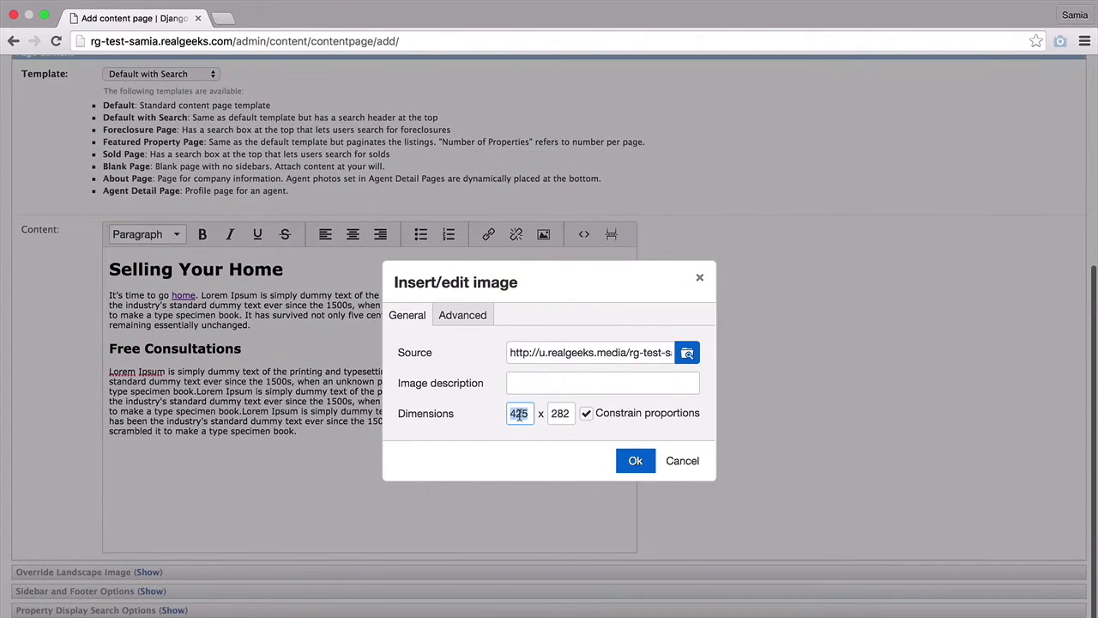
pyautogui.write('250')
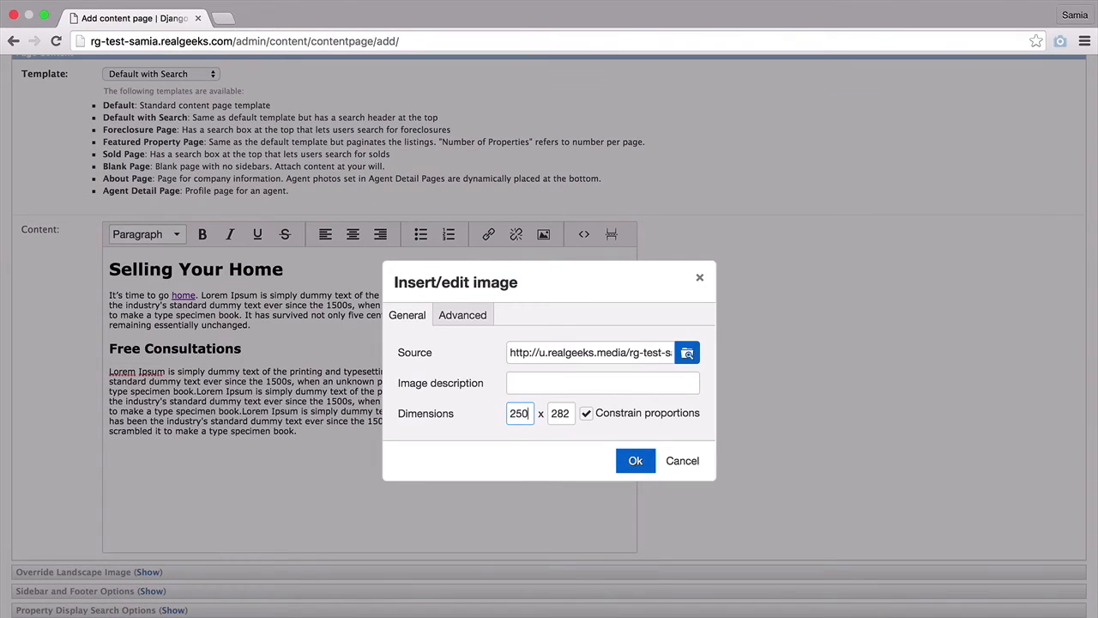
pyautogui.click(563, 419)
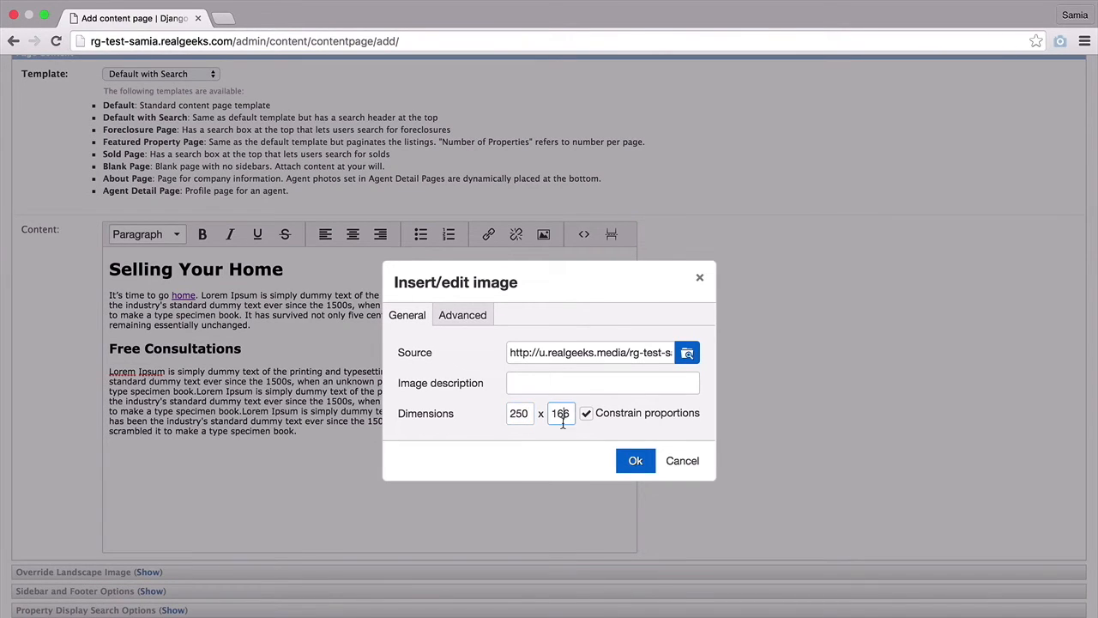
# - Give the photo 10 px vertical and horizontal spacing and float it left
pyautogui.click(471, 321)
pyautogui.click(518, 384)
pyautogui.write('10')
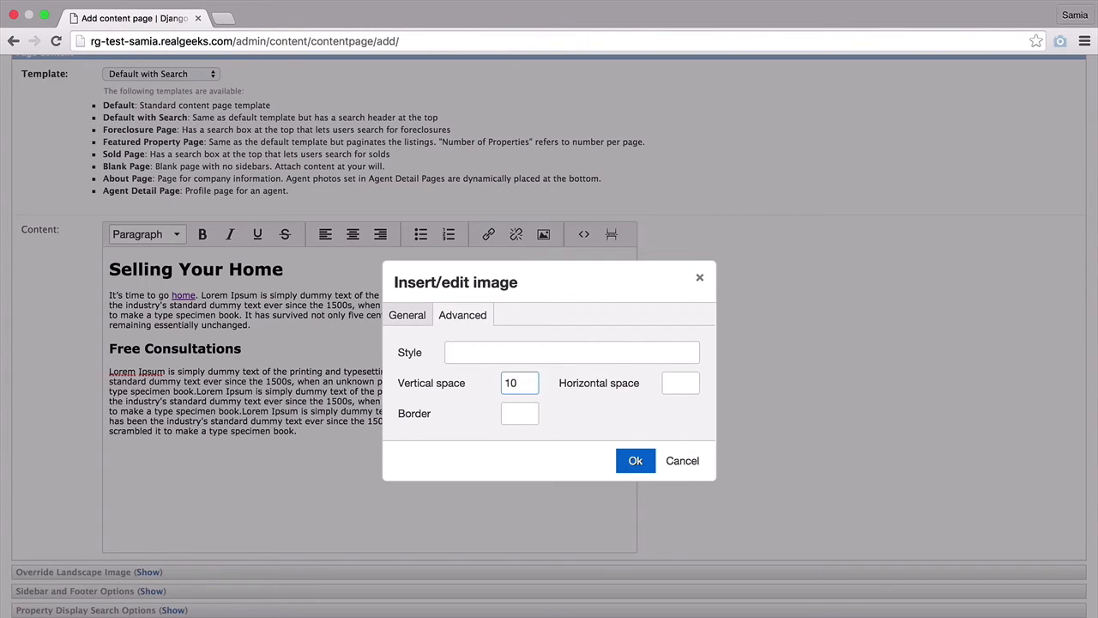
pyautogui.click(694, 385)
pyautogui.write('10')
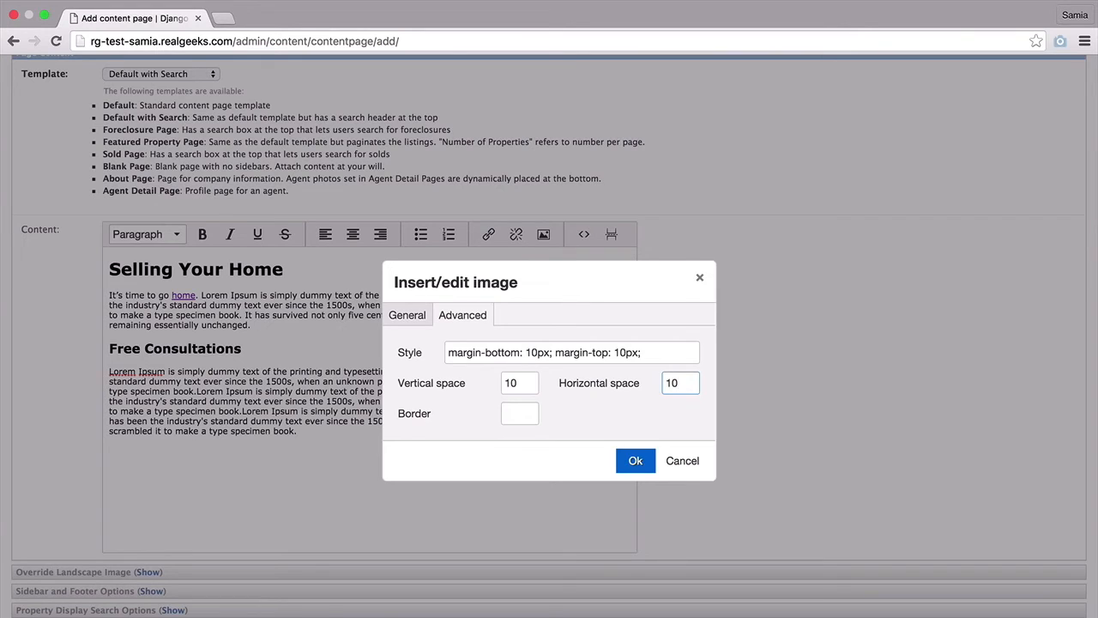
pyautogui.click(662, 421)
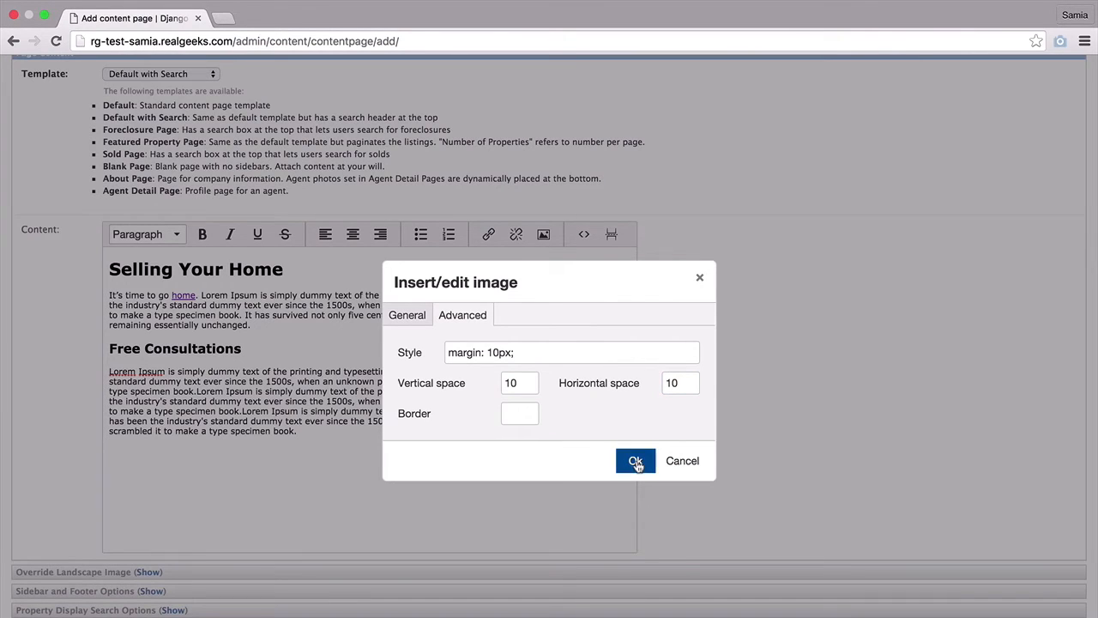
pyautogui.click(636, 462)
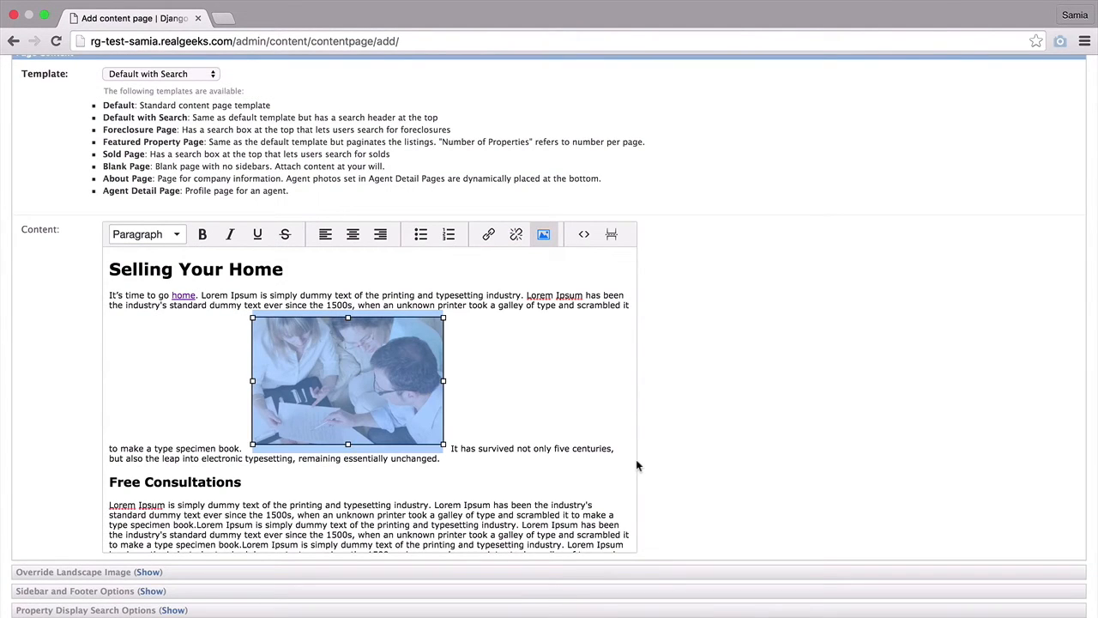
pyautogui.click(335, 241)
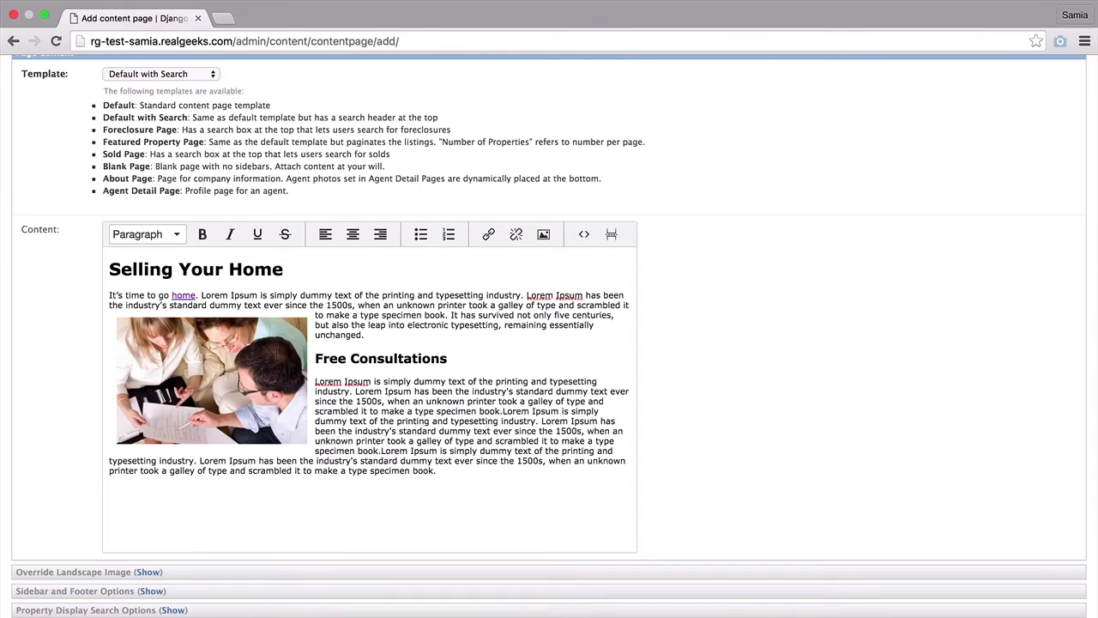
pyautogui.click(277, 352)
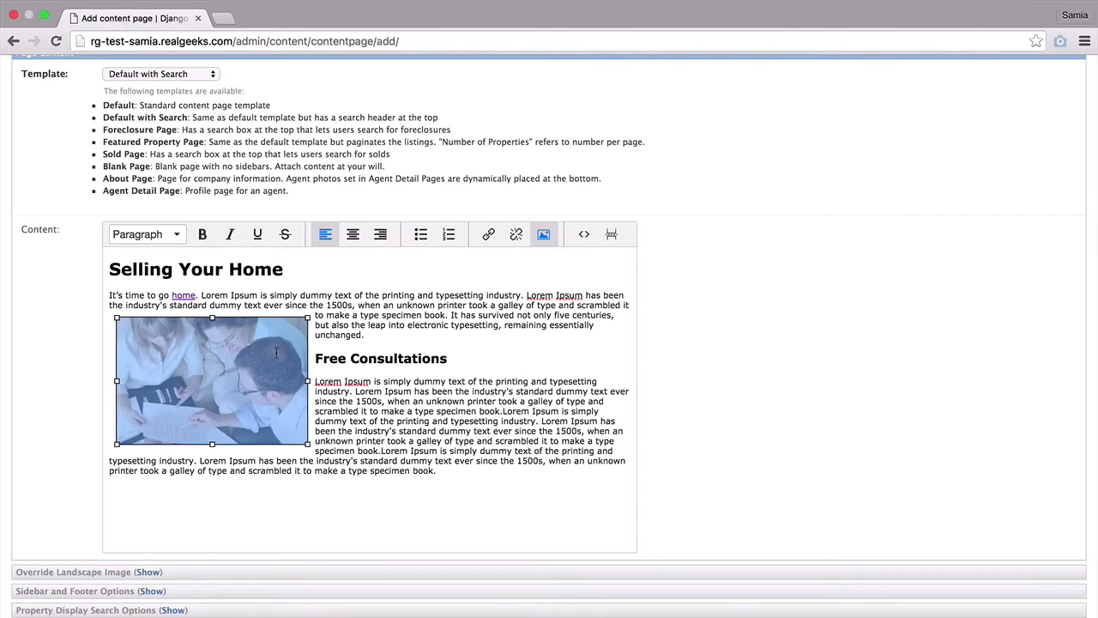
# - Set the selected team photo's link URL to /kailua/
pyautogui.click(487, 243)
pyautogui.write('h')
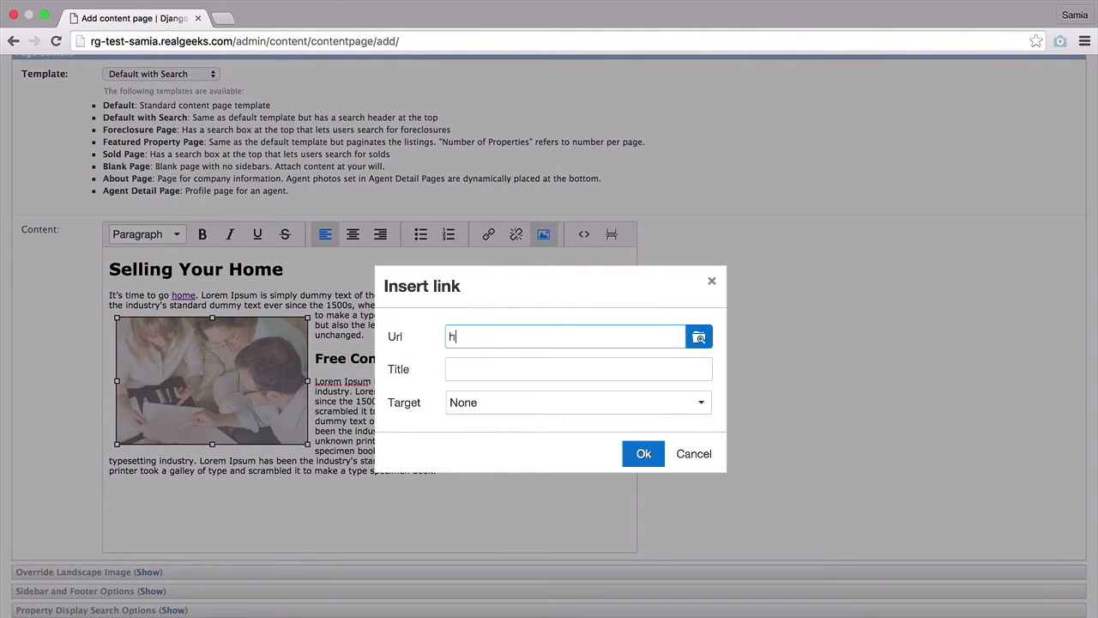
pyautogui.write('ttp://www.realgeeks.com')
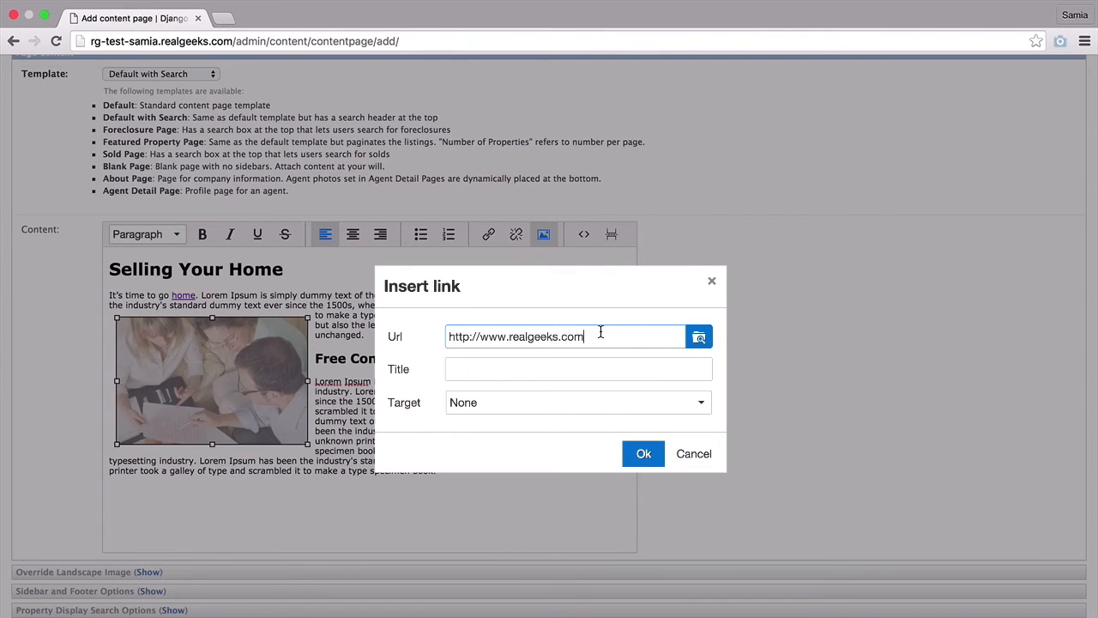
pyautogui.press('super+a')
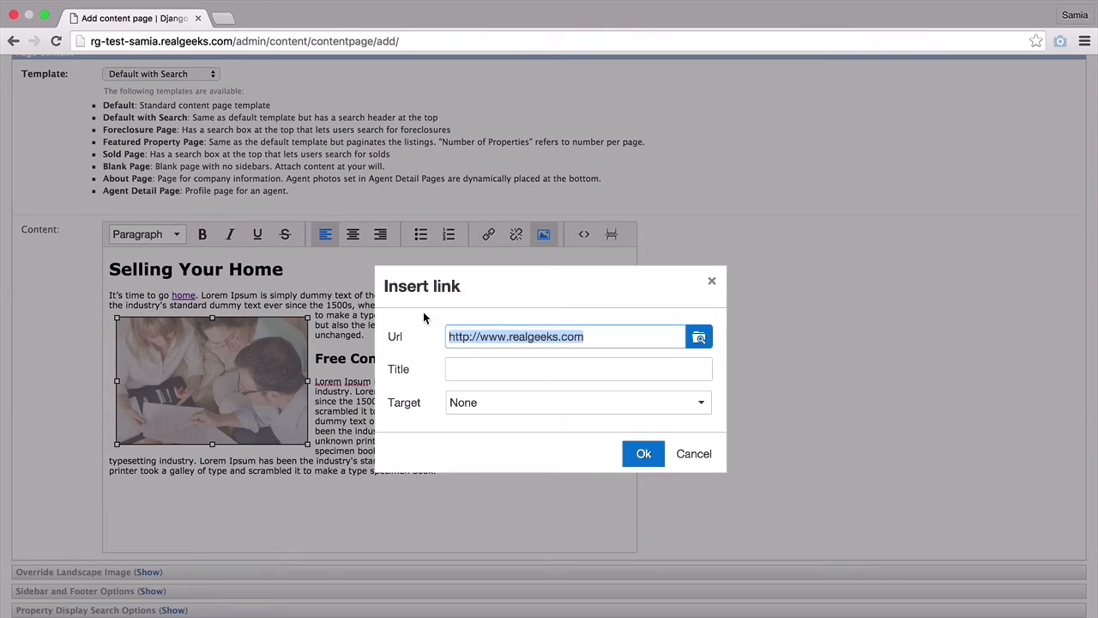
pyautogui.write('/')
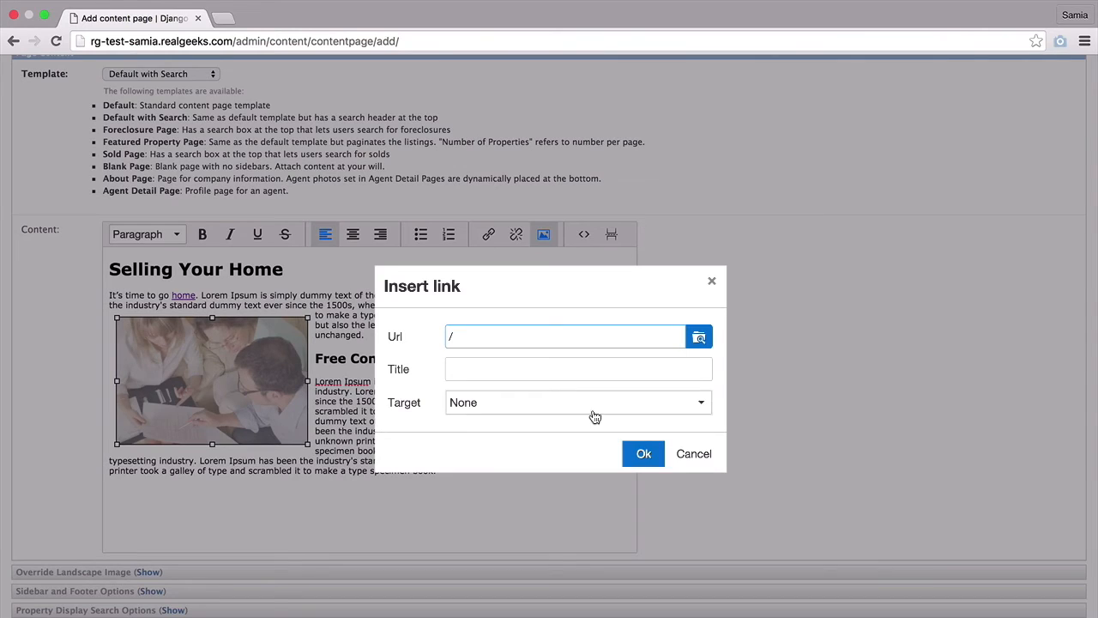
pyautogui.moveTo(525, 337); pyautogui.dragTo(437, 335)
pyautogui.press('BackSpace')
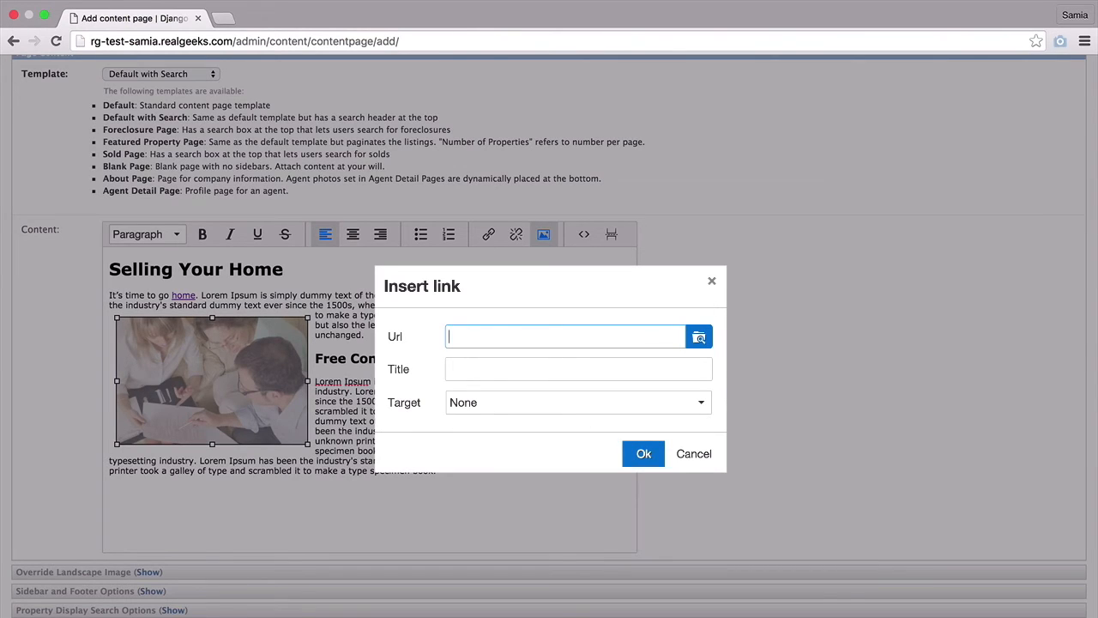
pyautogui.write('/kailua/')
pyautogui.click(644, 453)
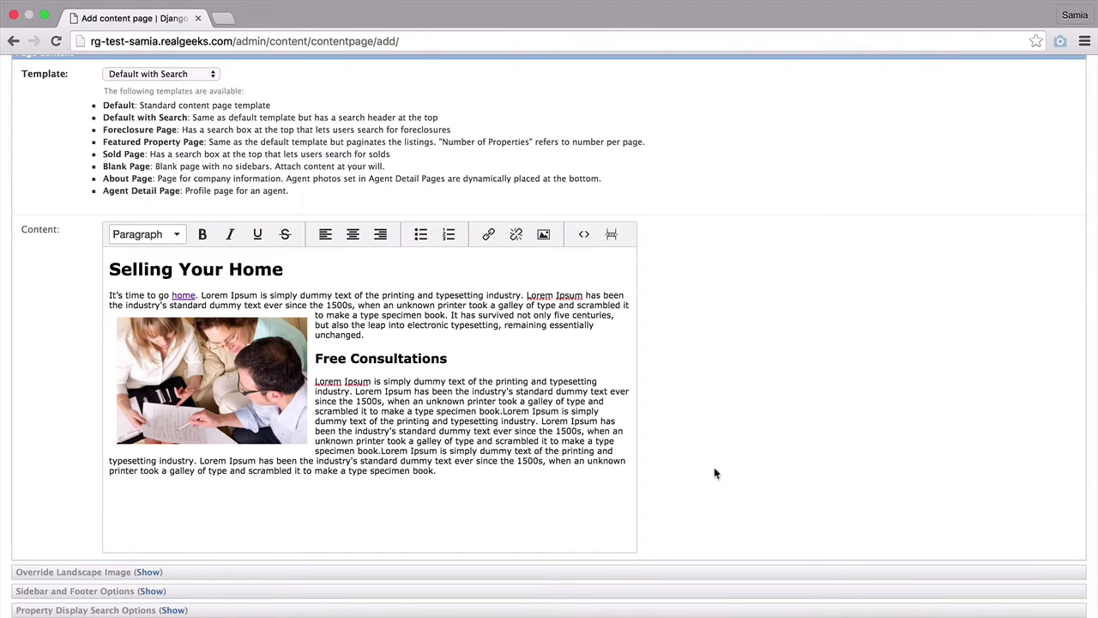
# - Expand the landscape image override and choose the yellow house gallery image
pyautogui.click(148, 573)
pyautogui.scroll(-5, 242, 605)
pyautogui.scroll(-3, 242, 605)
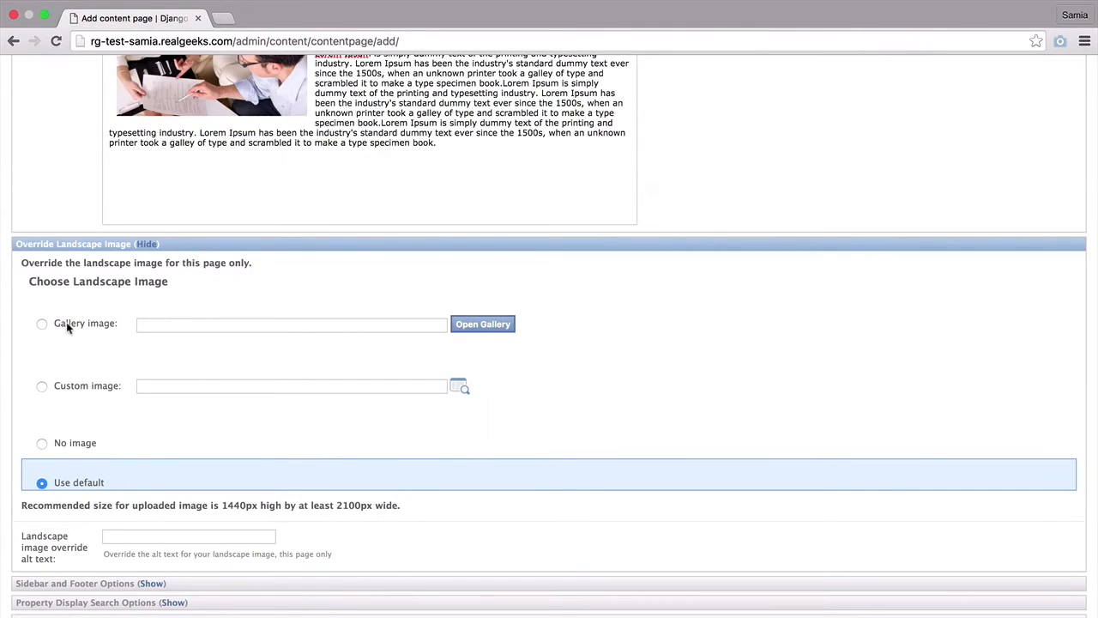
pyautogui.click(66, 321)
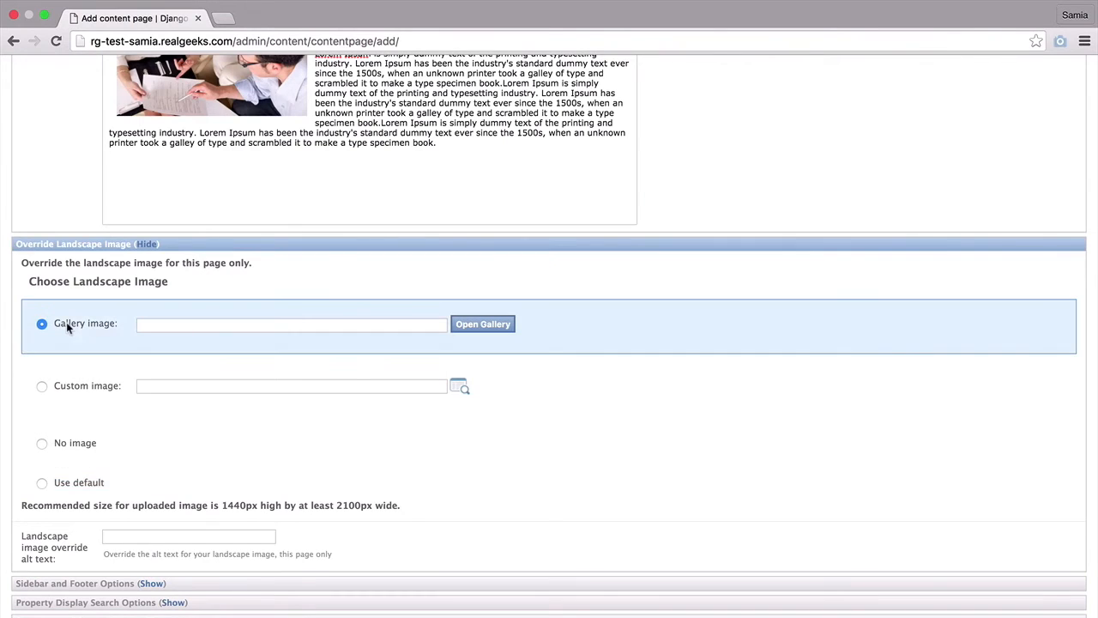
pyautogui.click(483, 325)
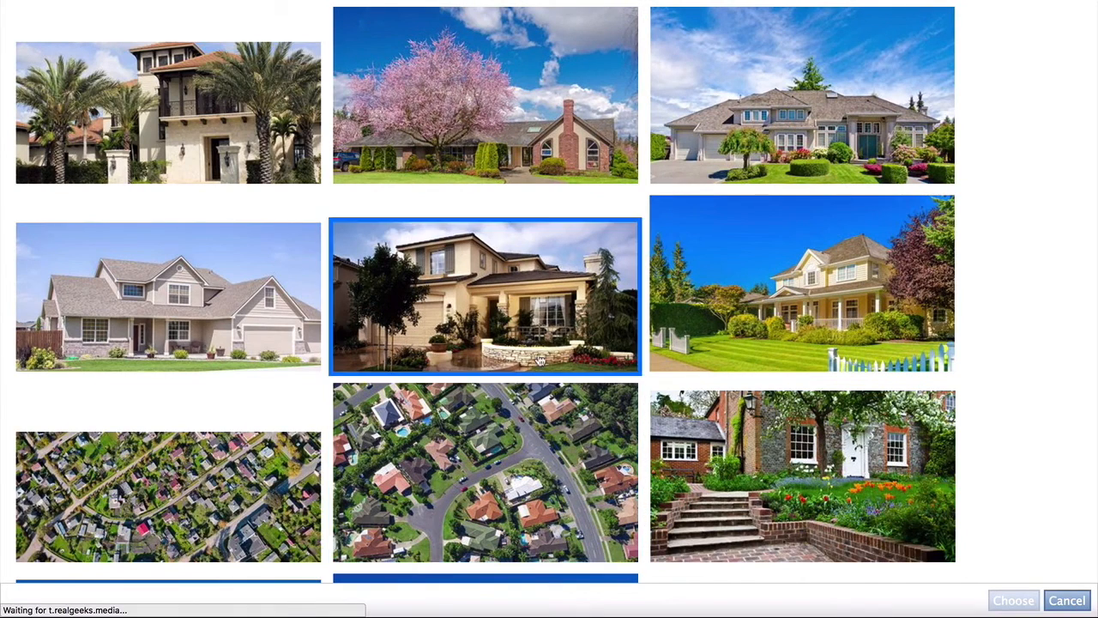
pyautogui.click(726, 314)
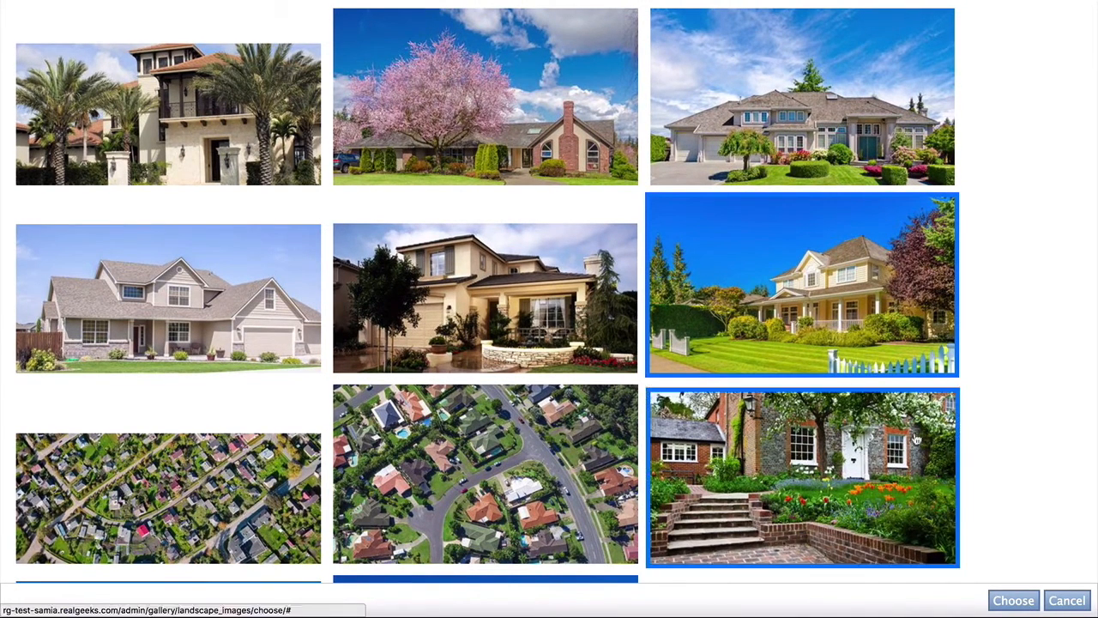
pyautogui.click(1013, 600)
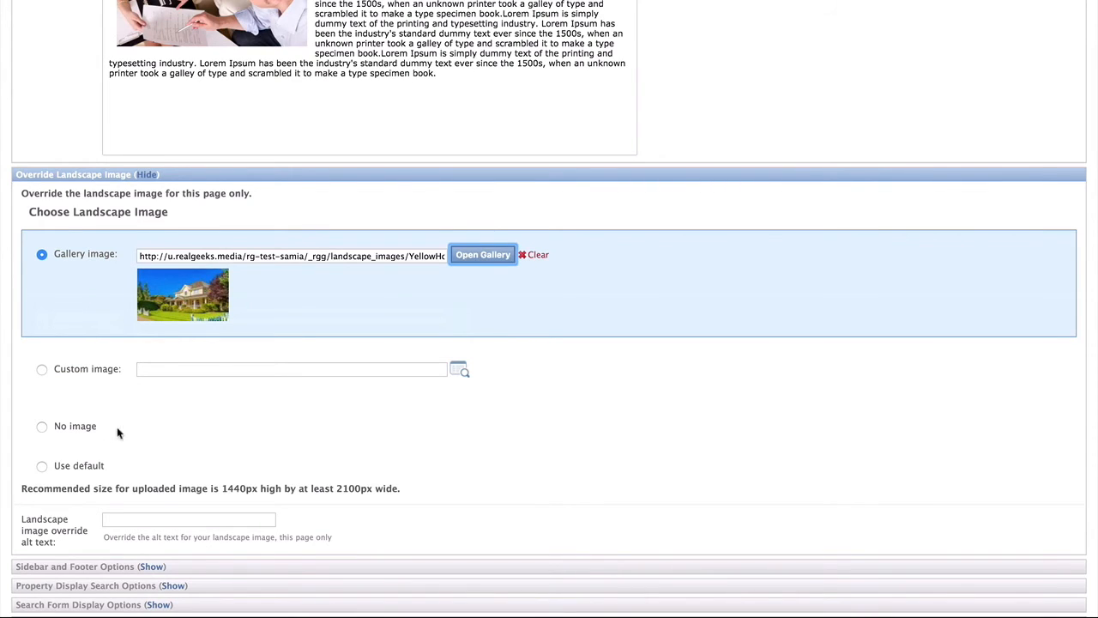
# - Switch the landscape image option from No image and Default to Custom image
pyautogui.click(78, 429)
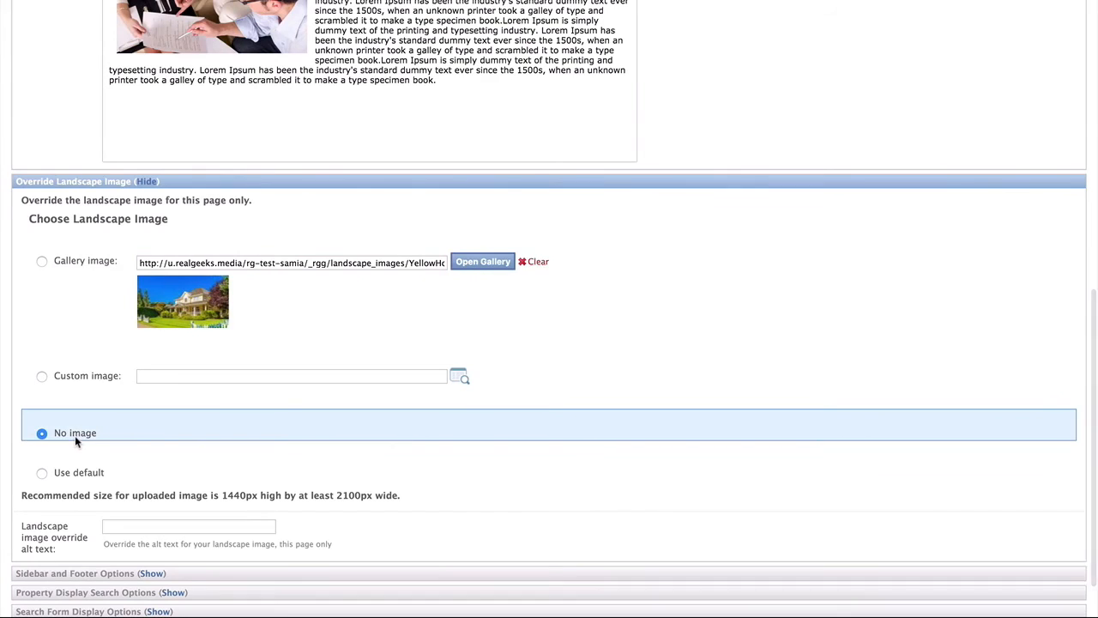
pyautogui.click(73, 475)
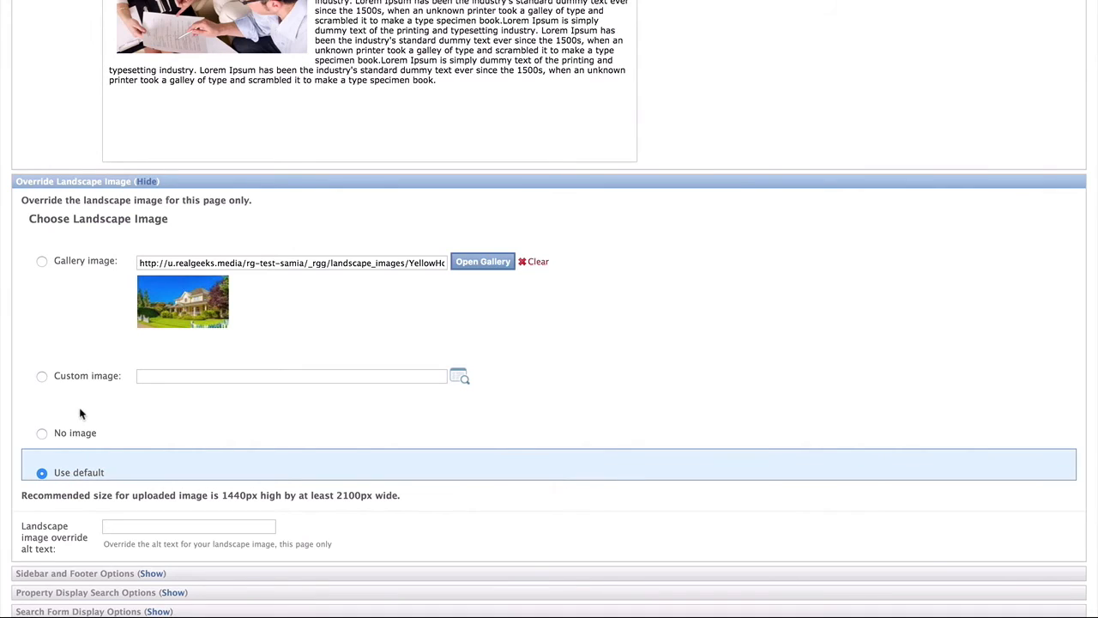
pyautogui.click(65, 382)
# - Pick kailua-beach.jpg in the FileBrowser and give it the alt text 'Great Beach'
pyautogui.click(460, 380)
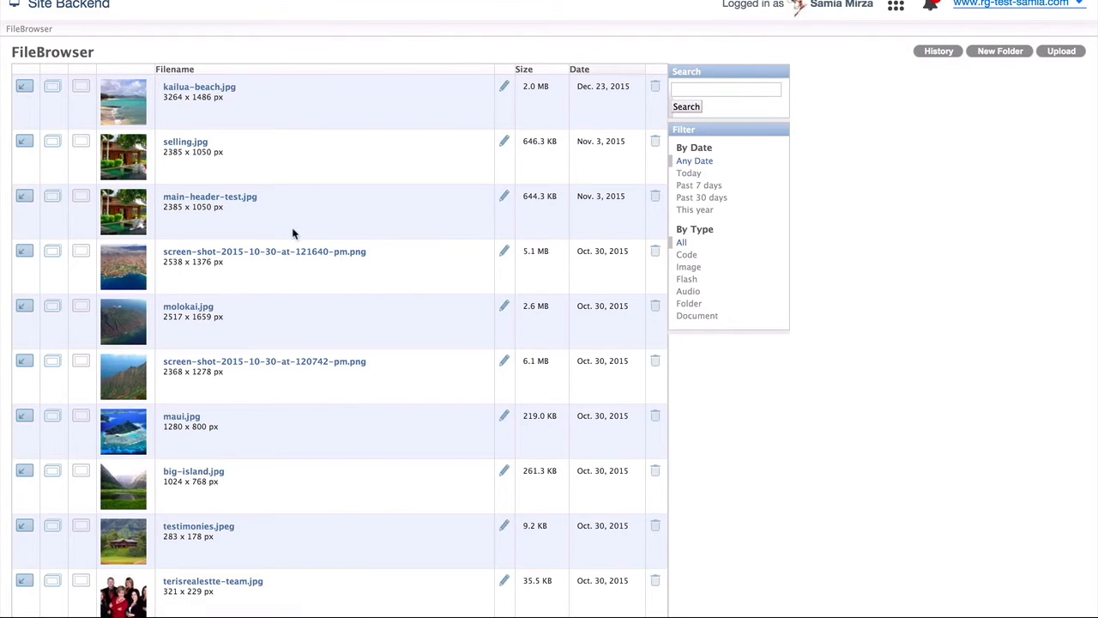
pyautogui.click(25, 89)
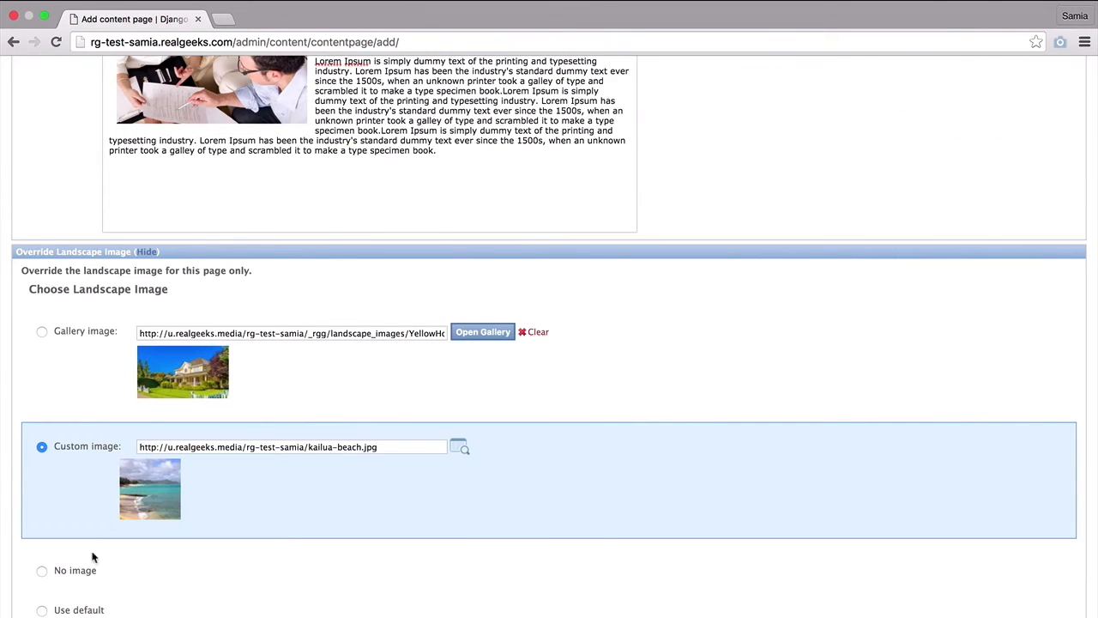
pyautogui.scroll(-3, 201, 597)
pyautogui.click(130, 569)
pyautogui.scroll(-1, 237, 505)
pyautogui.write('Great Beach')
pyautogui.click(358, 542)
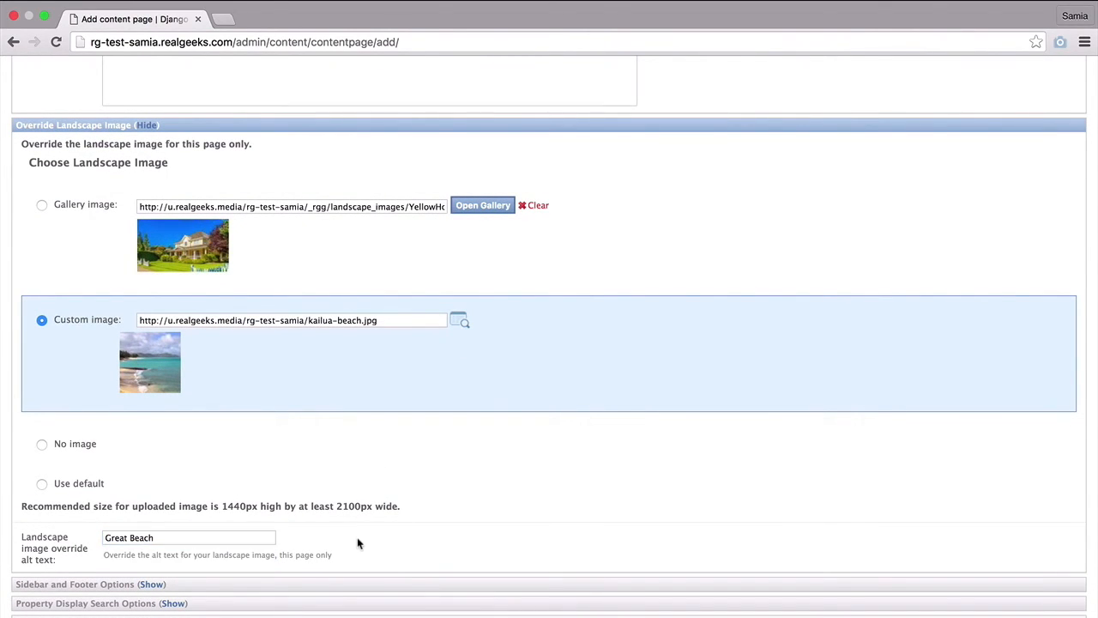
# - Expand Sidebar and Footer Options, keeping Default Sidebar and Default Footer selected
pyautogui.click(152, 585)
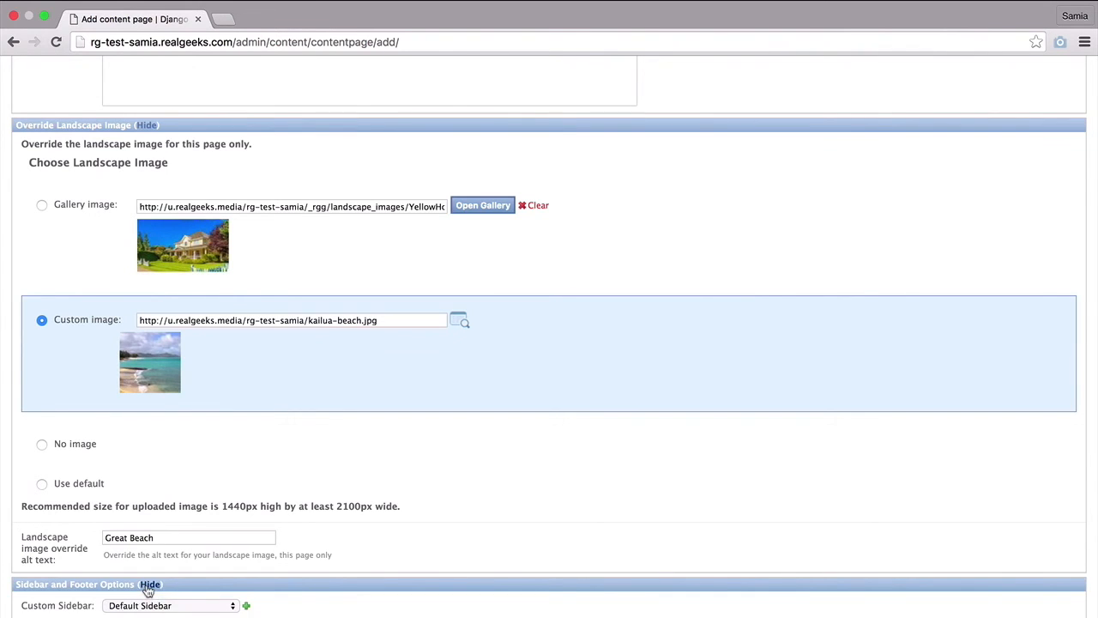
pyautogui.scroll(-2, 352, 558)
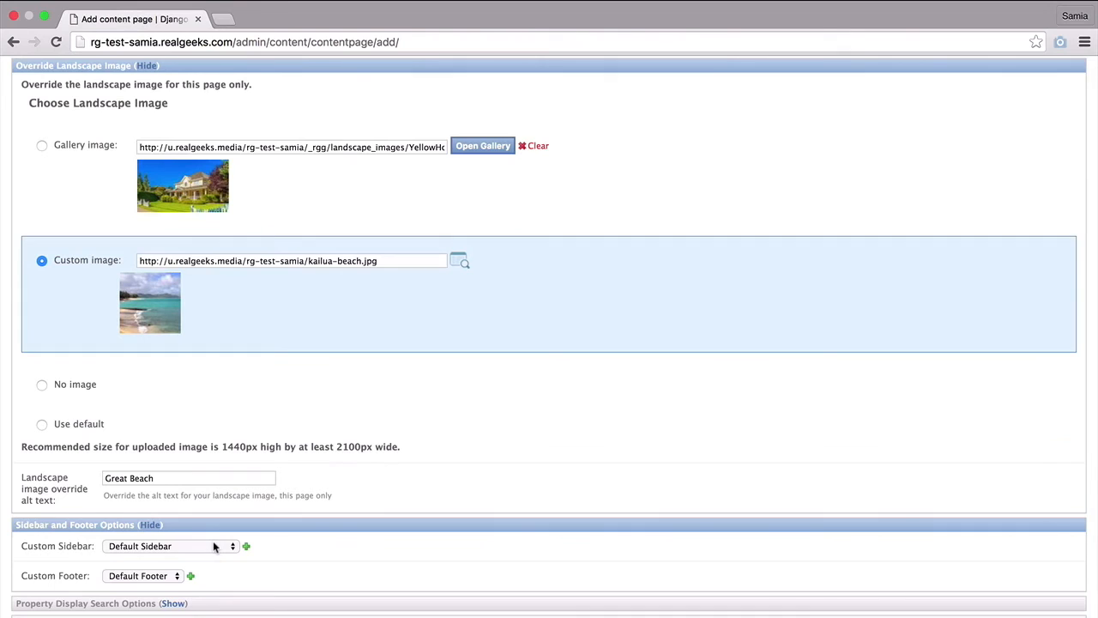
pyautogui.click(214, 547)
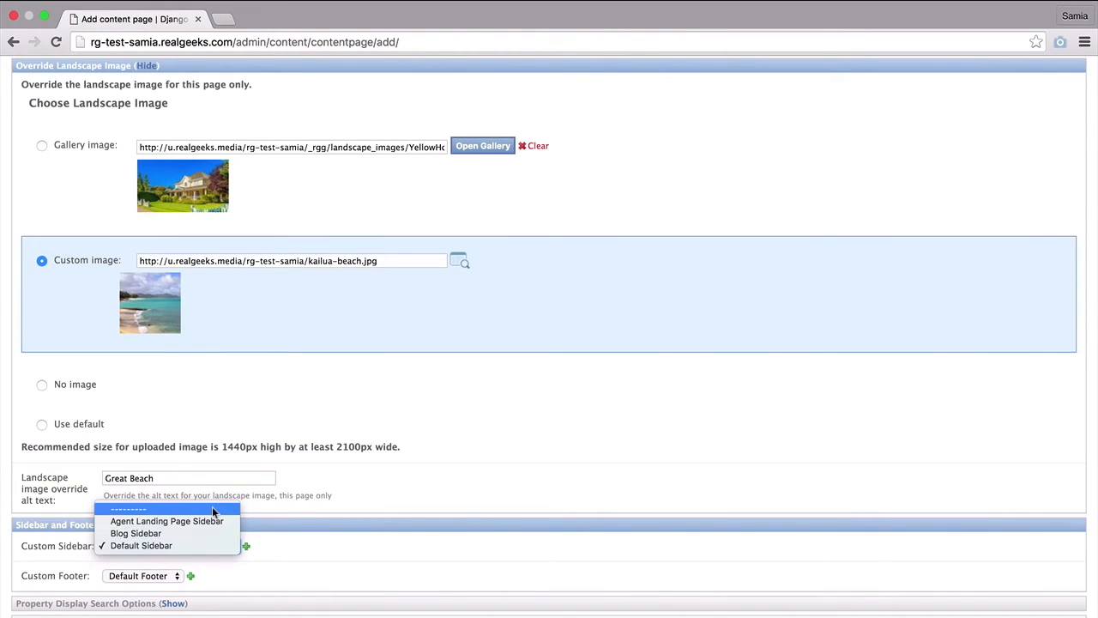
pyautogui.click(208, 545)
pyautogui.click(170, 576)
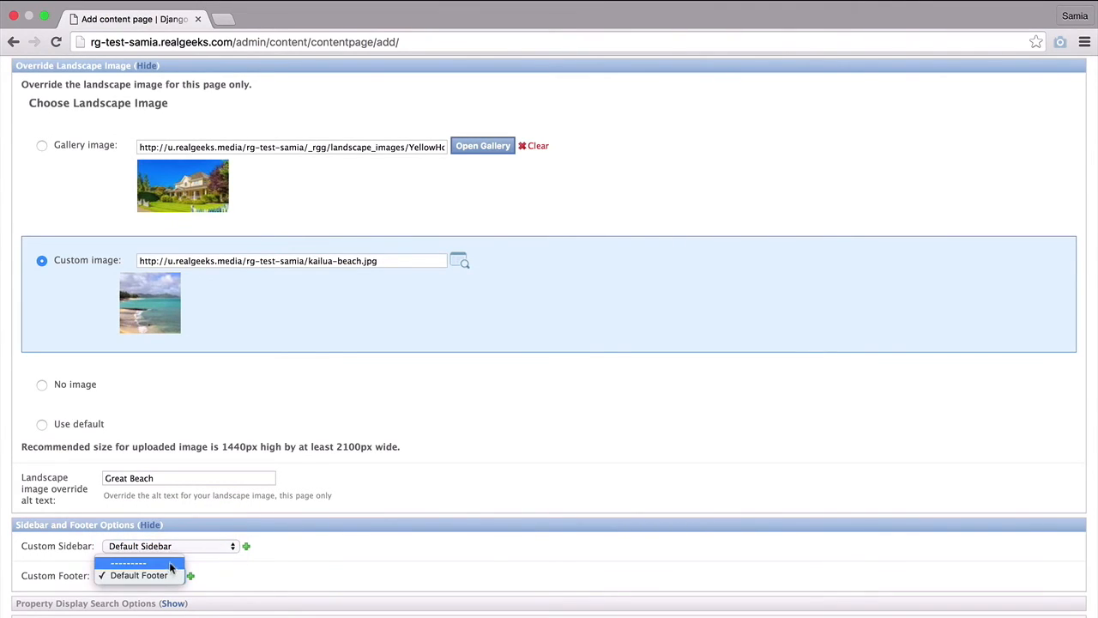
pyautogui.click(170, 576)
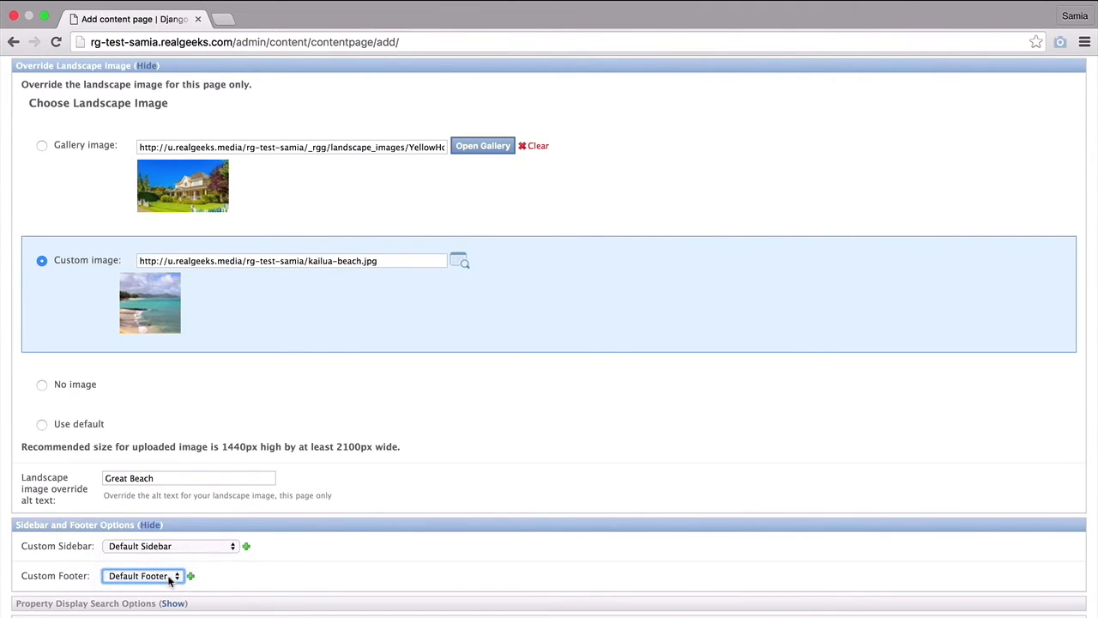
pyautogui.scroll(-1, 273, 573)
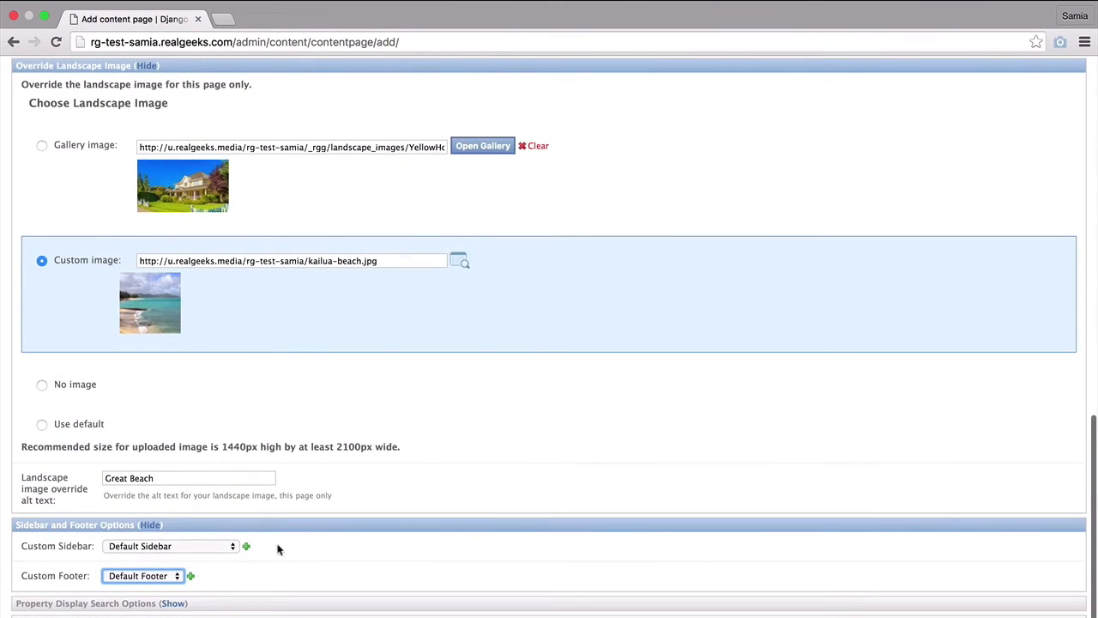
pyautogui.click(208, 546)
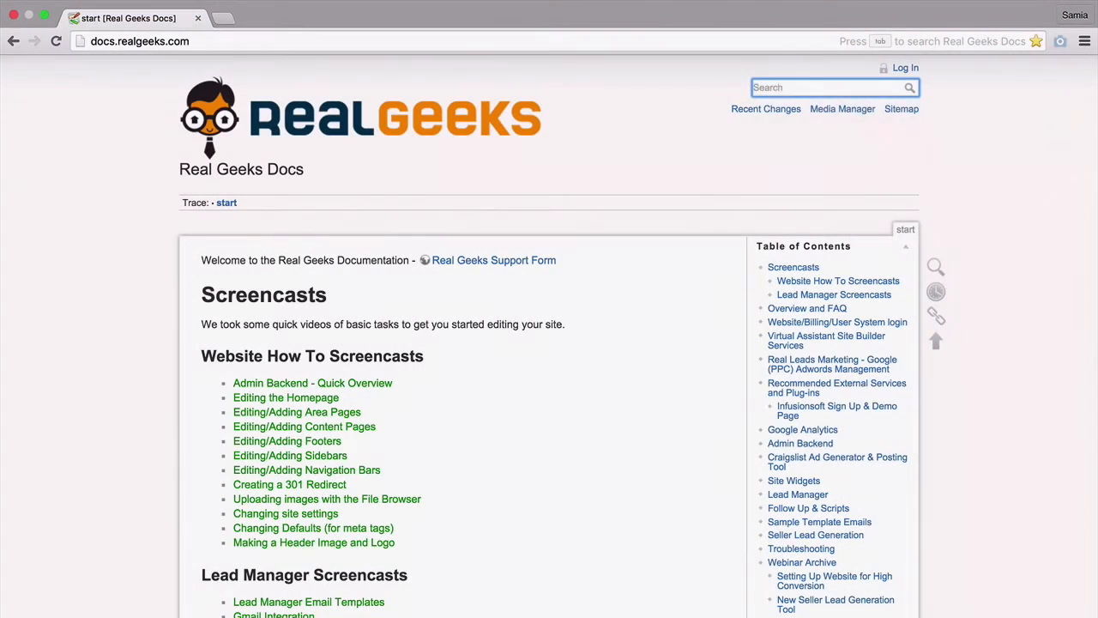
# - Search the Docs for 'sidebars' and open the editing_sidebars page
pyautogui.write('sid')
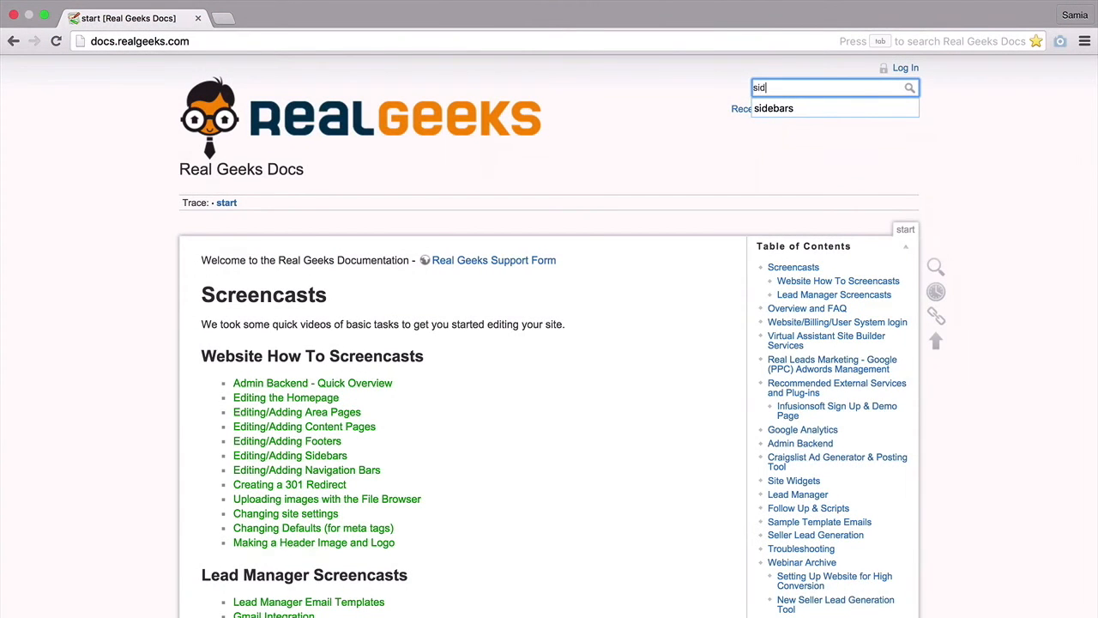
pyautogui.write('ebars')
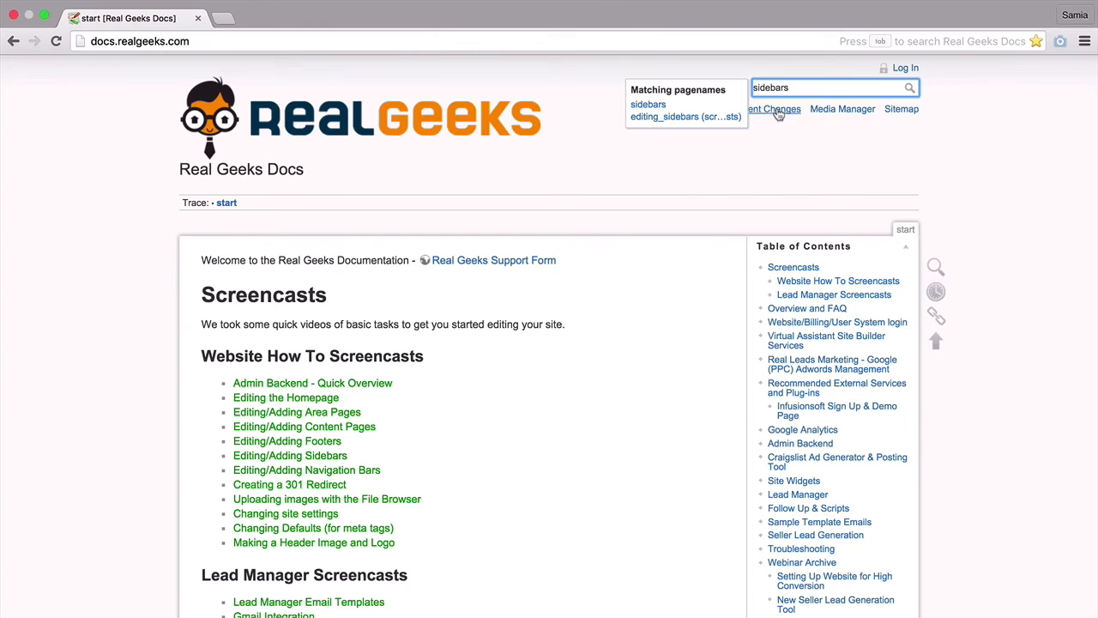
pyautogui.click(678, 117)
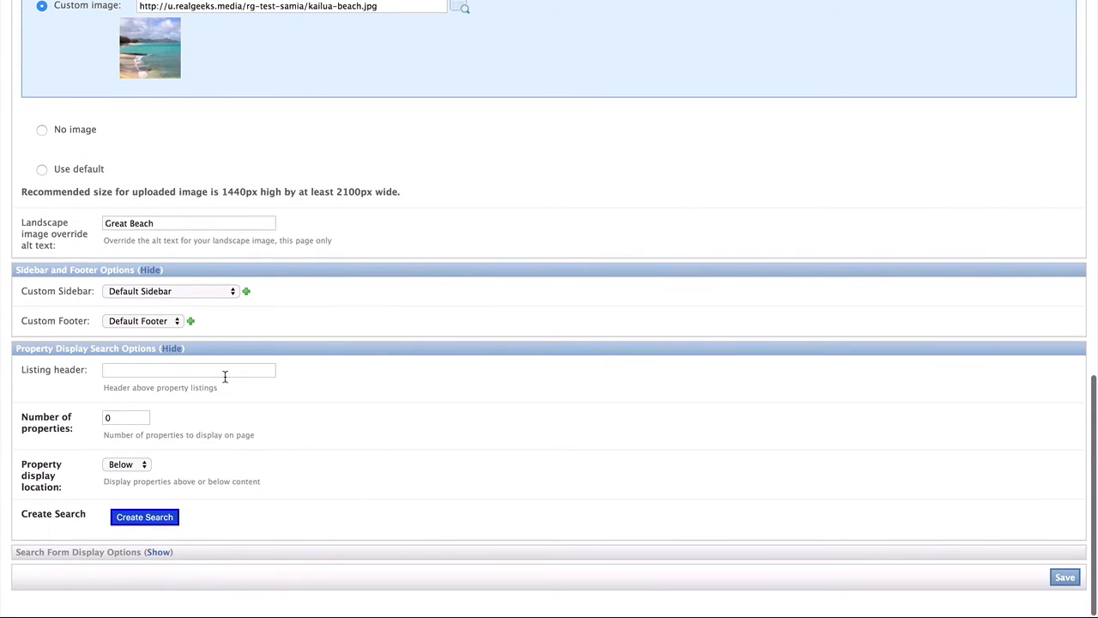
# - Set Listing header 'Our Listings', 10 properties displayed Below, and begin a new search
pyautogui.click(225, 375)
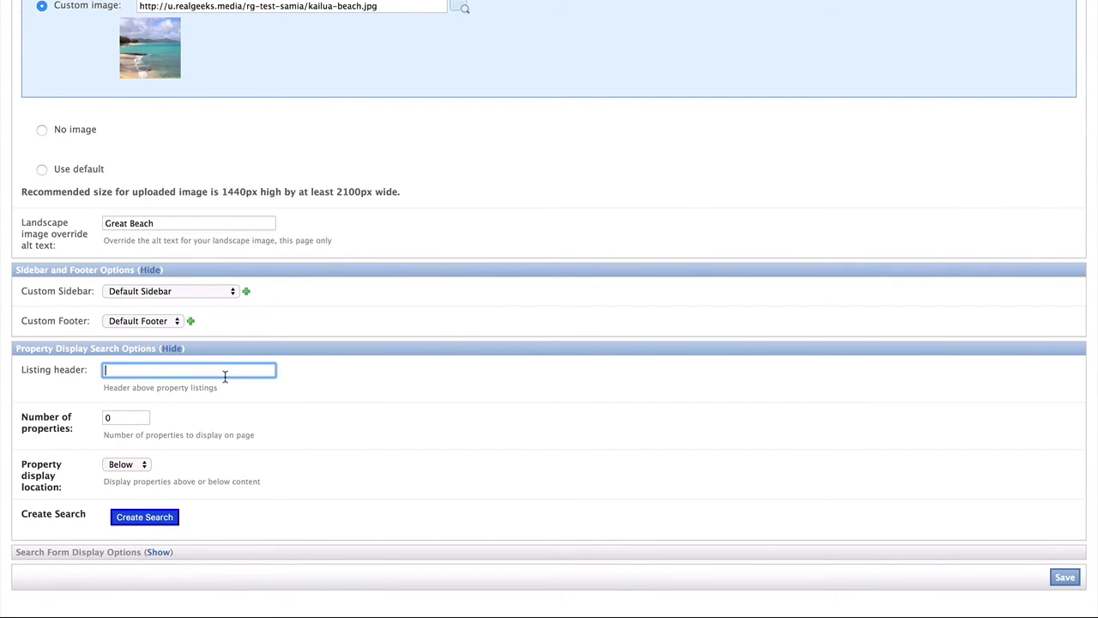
pyautogui.write('Our Listings')
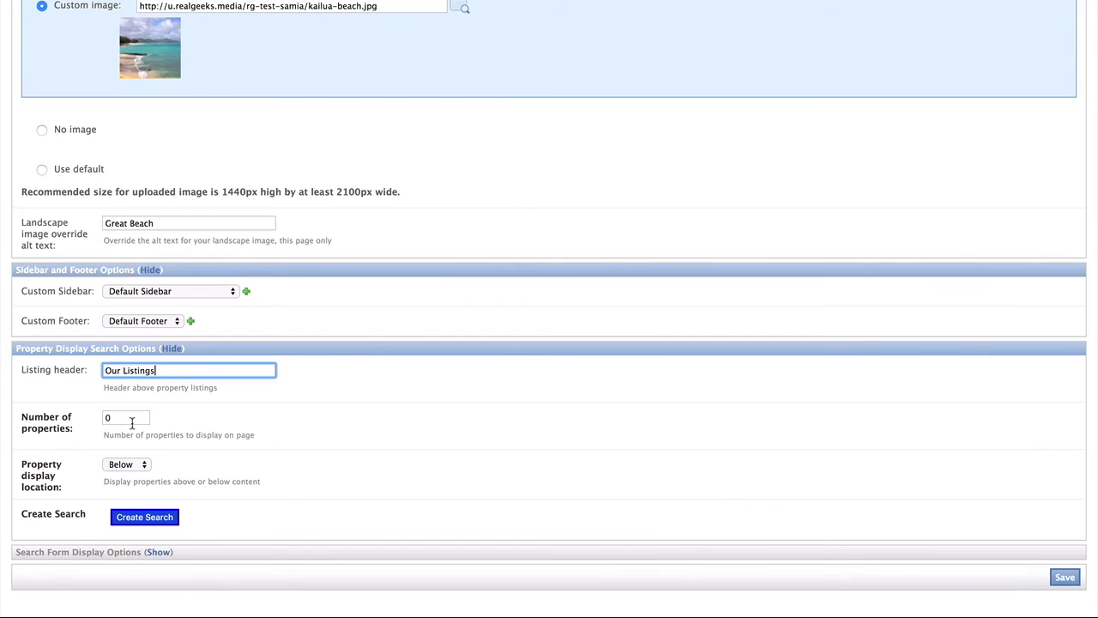
pyautogui.moveTo(130, 420); pyautogui.dragTo(104, 419)
pyautogui.write('10')
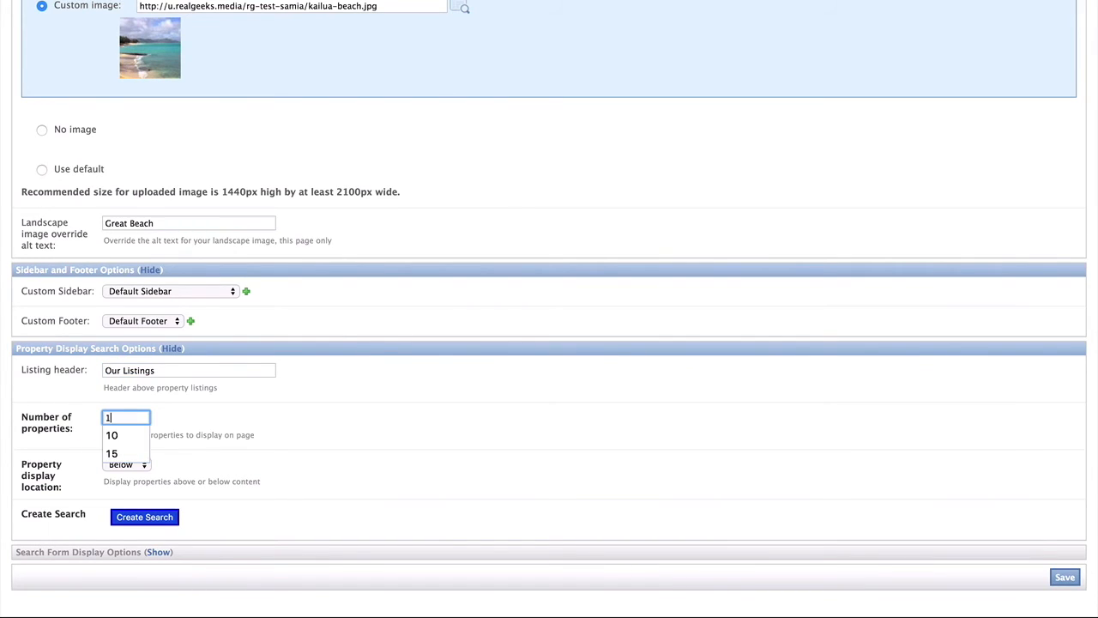
pyautogui.click(238, 430)
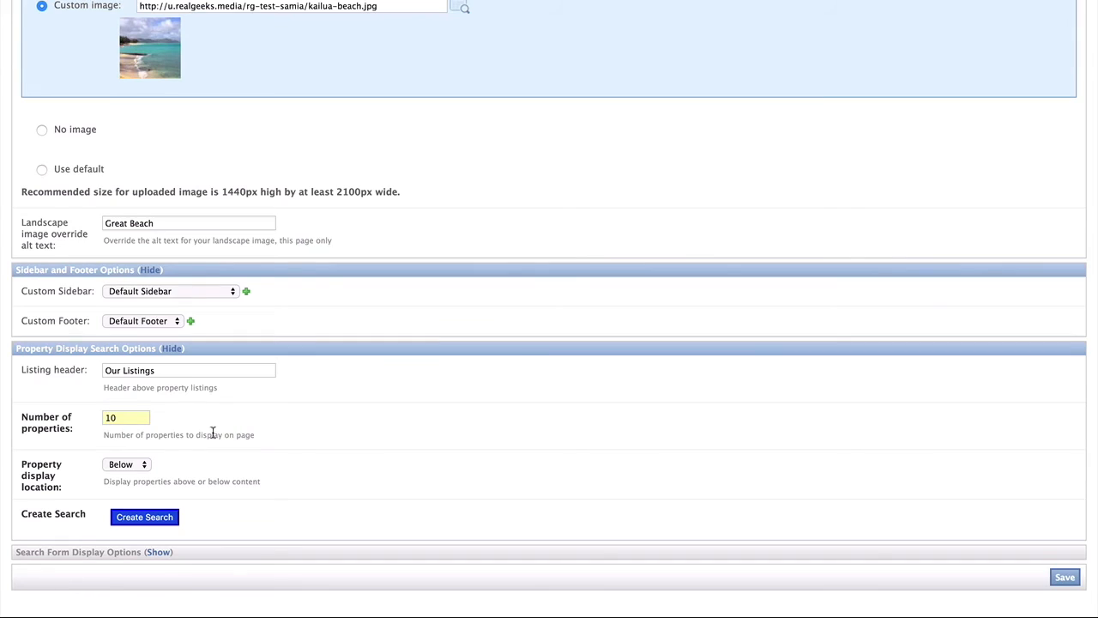
pyautogui.click(138, 464)
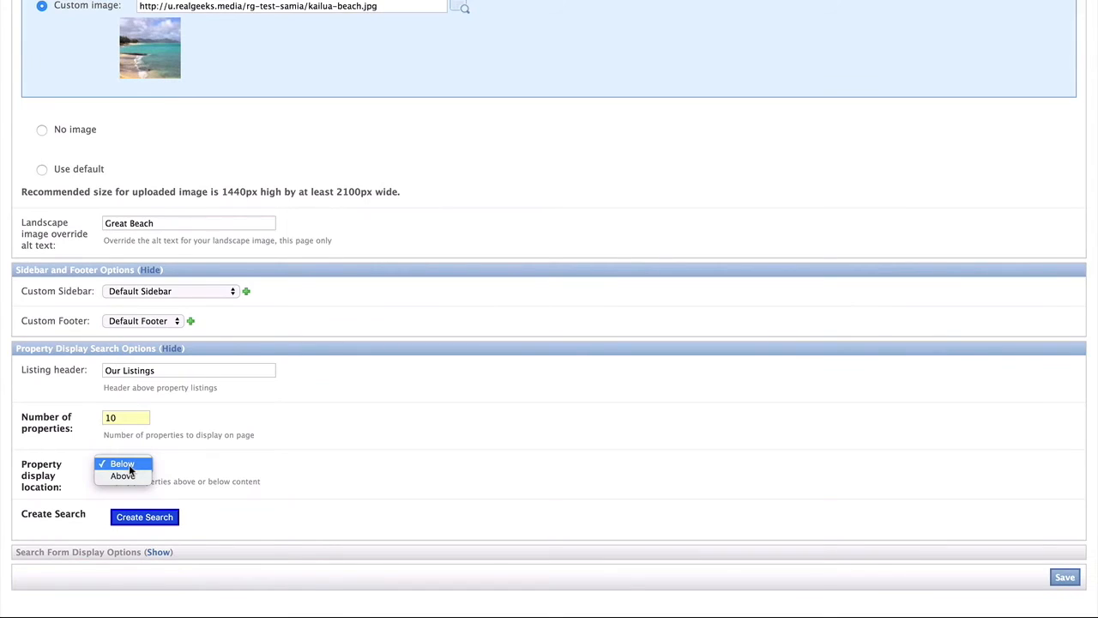
pyautogui.click(129, 464)
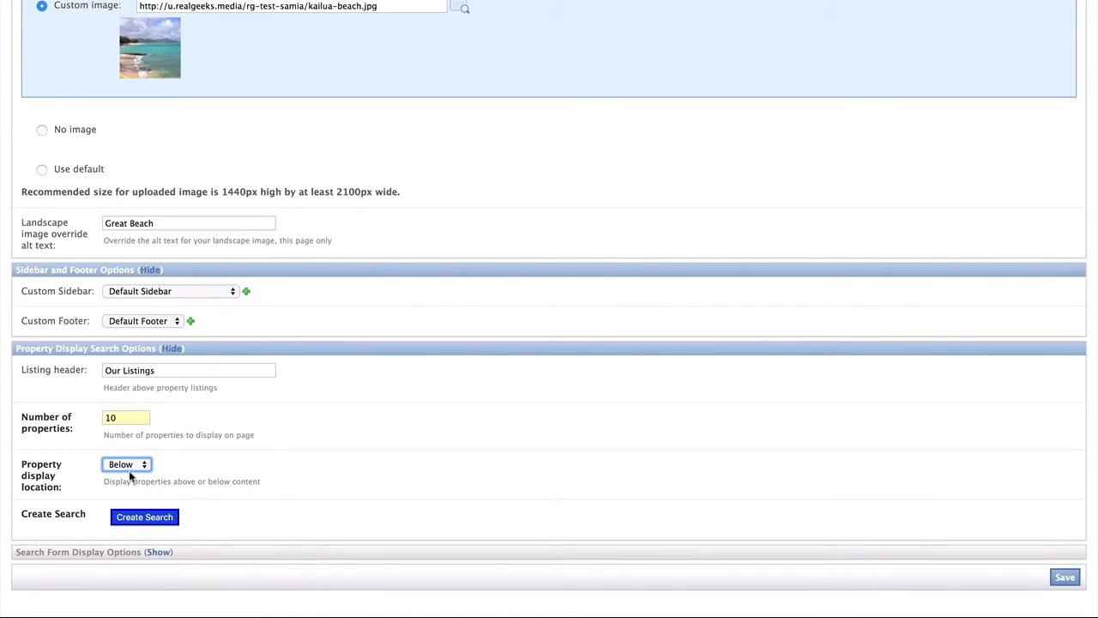
pyautogui.click(129, 518)
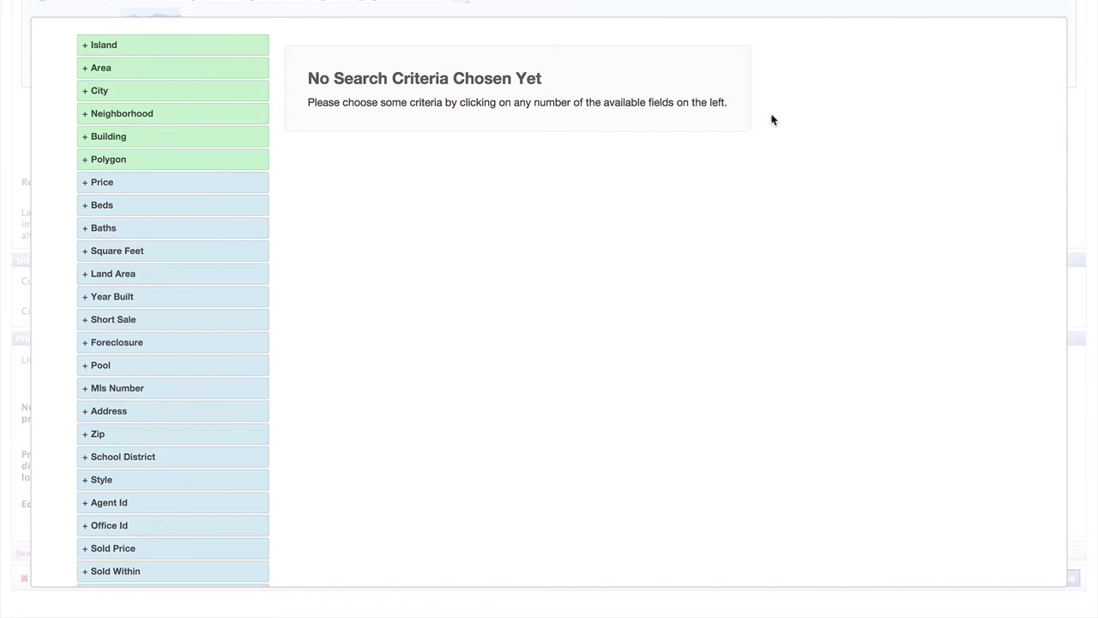
# - Add the Polygon criterion and zoom the map to street level around Ala Moana
pyautogui.click(145, 163)
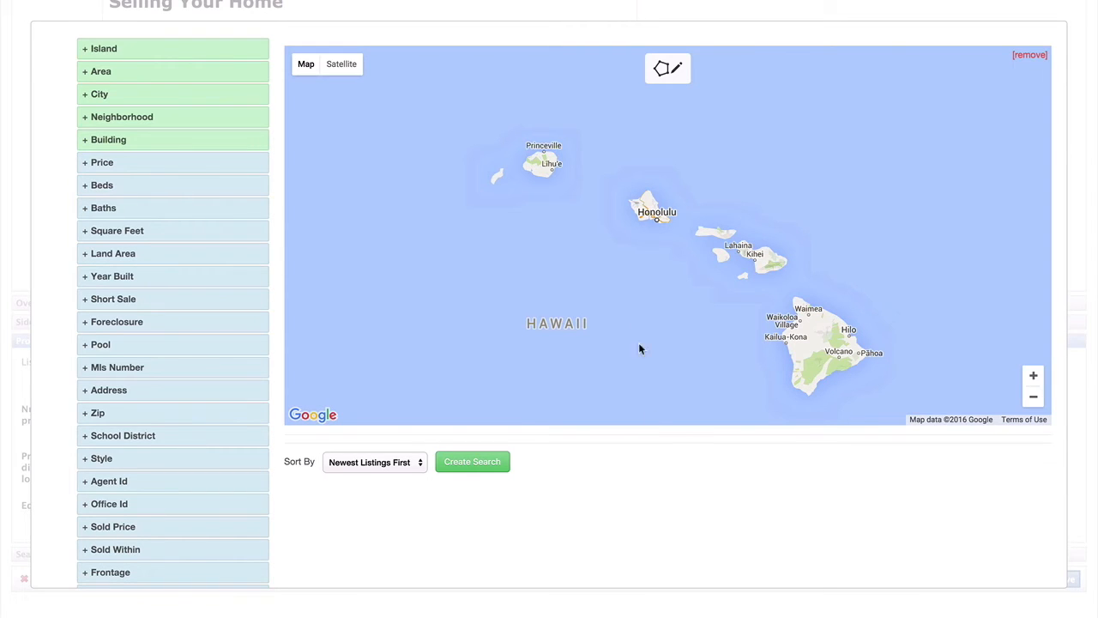
pyautogui.click(1034, 376)
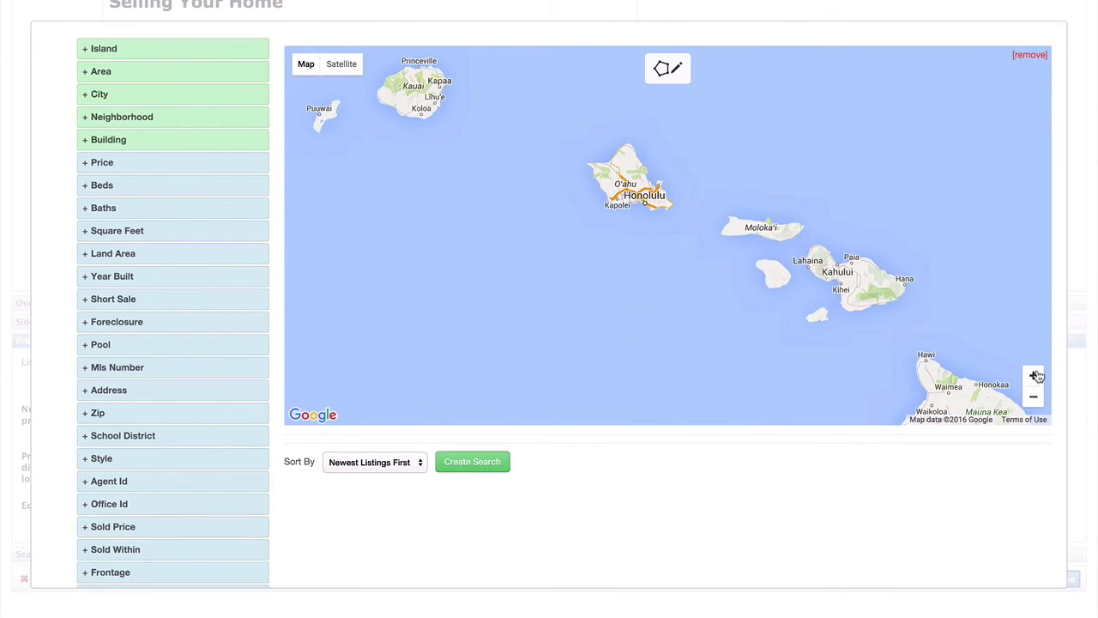
pyautogui.click(1034, 376)
pyautogui.click(1034, 376)
pyautogui.click(1035, 376)
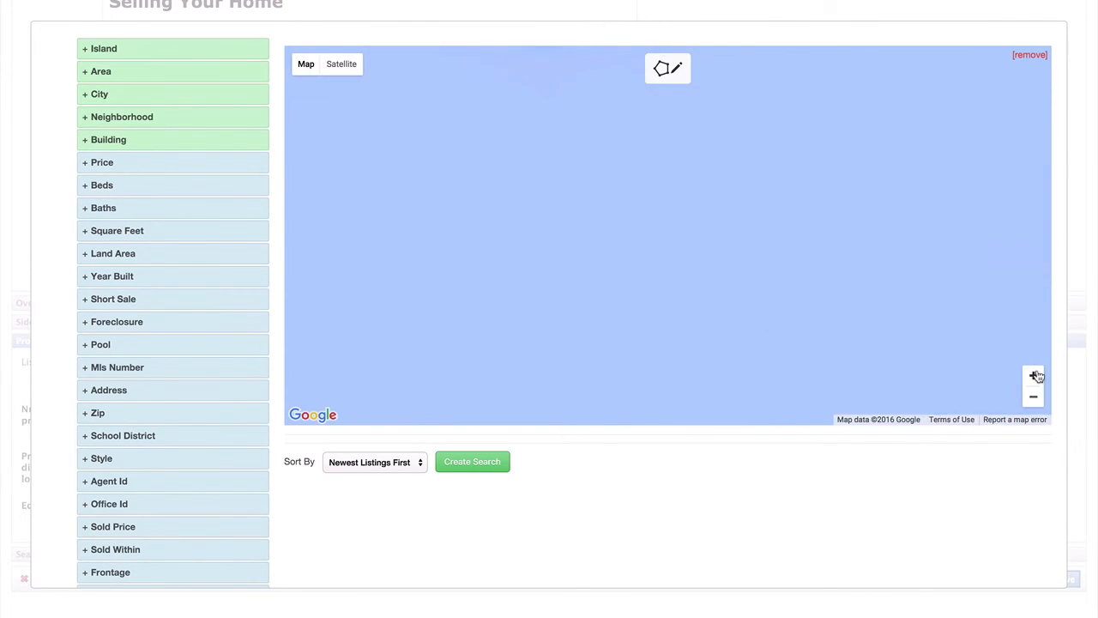
pyautogui.moveTo(561, 147)
pyautogui.mouseDown()
pyautogui.moveTo(772, 385)
pyautogui.moveTo(631, 272)
pyautogui.moveTo(680, 338)
pyautogui.mouseUp()
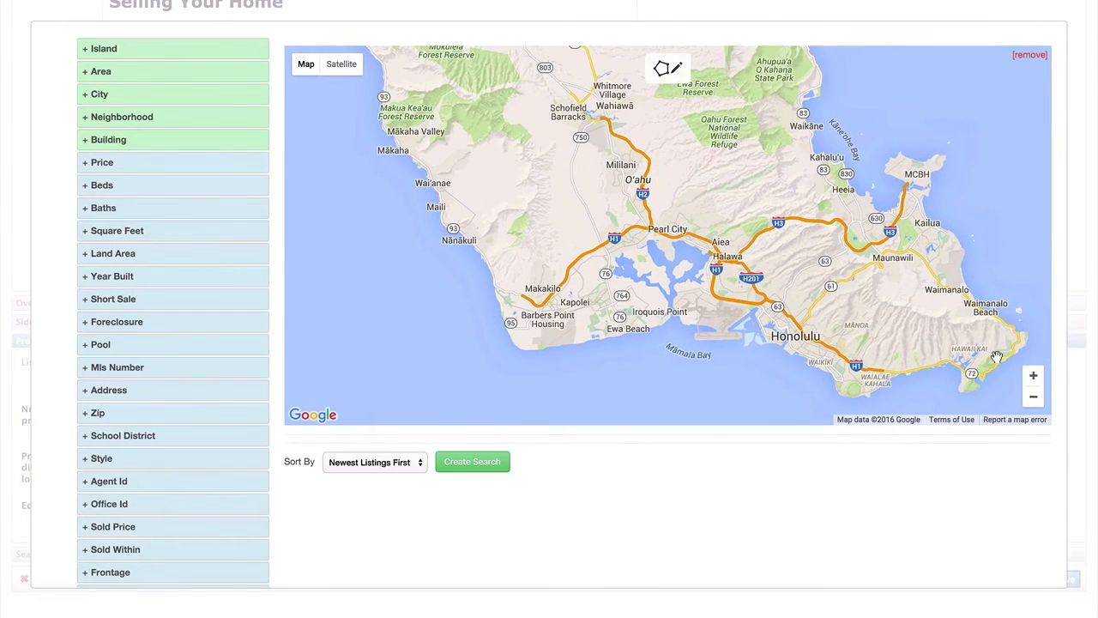
pyautogui.click(667, 68)
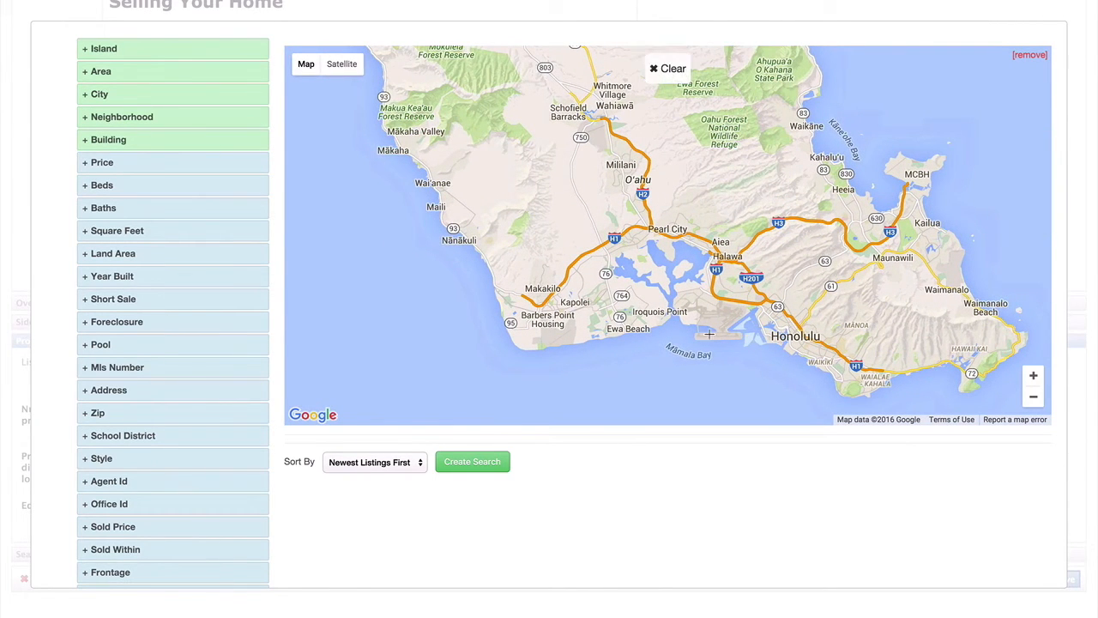
pyautogui.click(1034, 378)
pyautogui.click(1038, 380)
pyautogui.moveTo(897, 322); pyautogui.dragTo(644, 119)
pyautogui.moveTo(785, 299); pyautogui.dragTo(548, 90)
pyautogui.moveTo(735, 255); pyautogui.dragTo(641, 207)
pyautogui.click(1034, 378)
pyautogui.click(1035, 378)
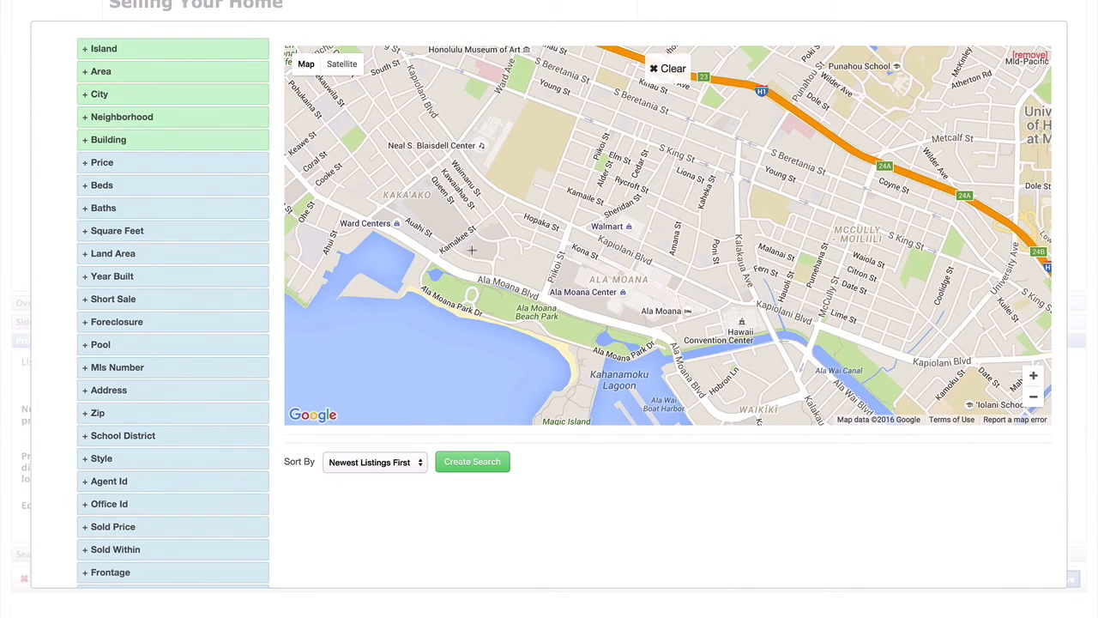
# - Outline Ala Moana as a polygon, preview its 91 results, and decline the search
pyautogui.click(426, 253)
pyautogui.click(429, 217)
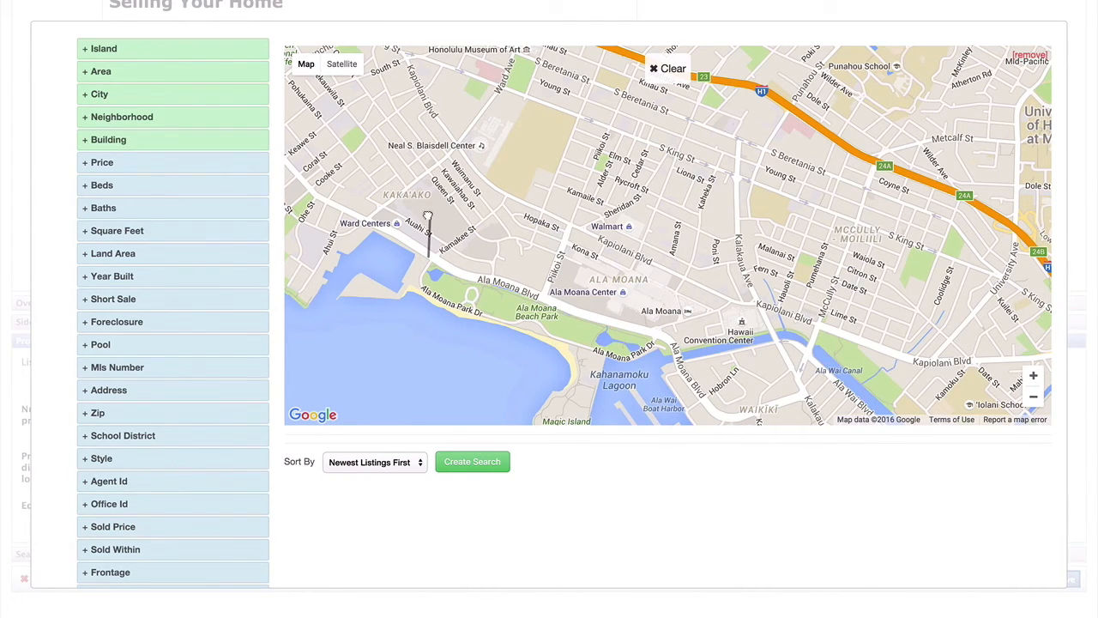
pyautogui.click(714, 329)
pyautogui.click(667, 352)
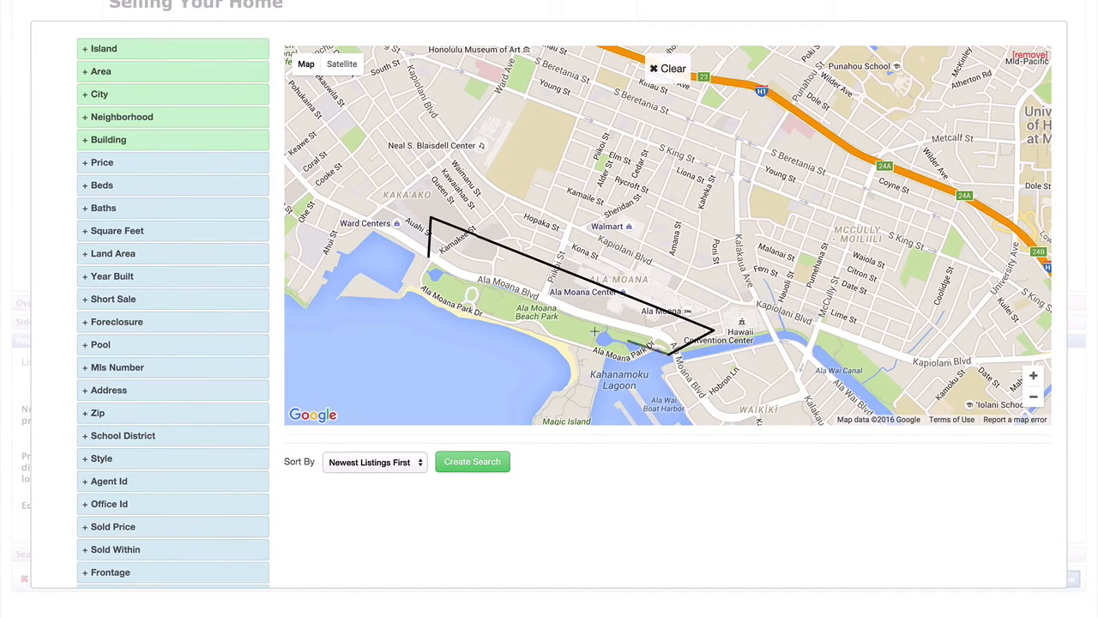
pyautogui.click(430, 258)
pyautogui.click(481, 463)
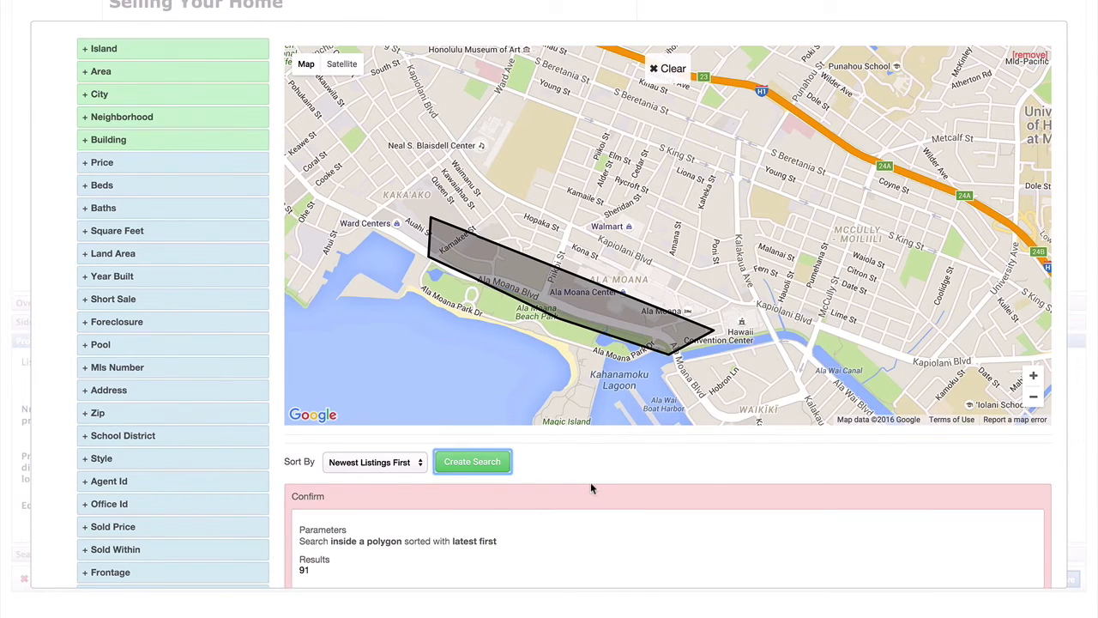
pyautogui.scroll(-3, 590, 486)
pyautogui.click(308, 518)
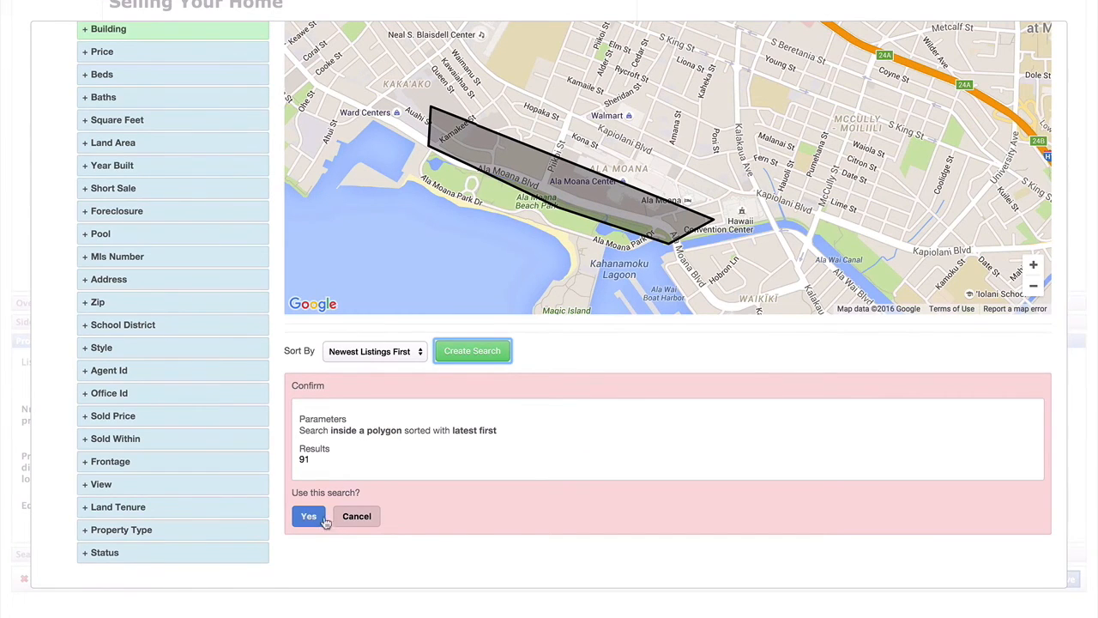
pyautogui.click(357, 518)
pyautogui.scroll(3, 603, 445)
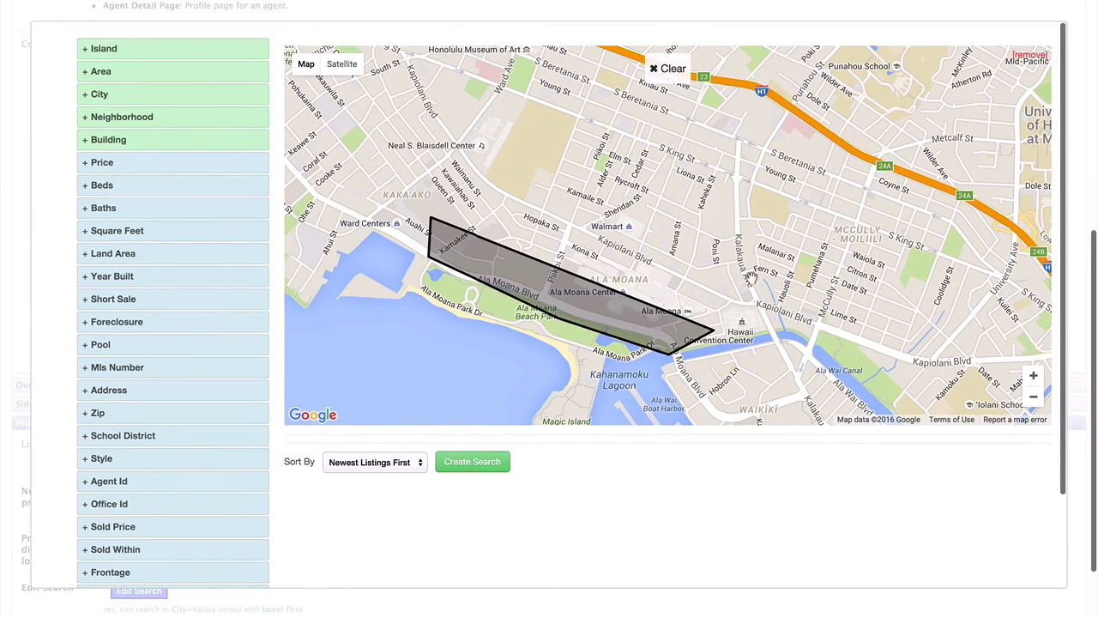
# - Clear the drawn polygon and remove the Polygon criterion from the search
pyautogui.click(660, 68)
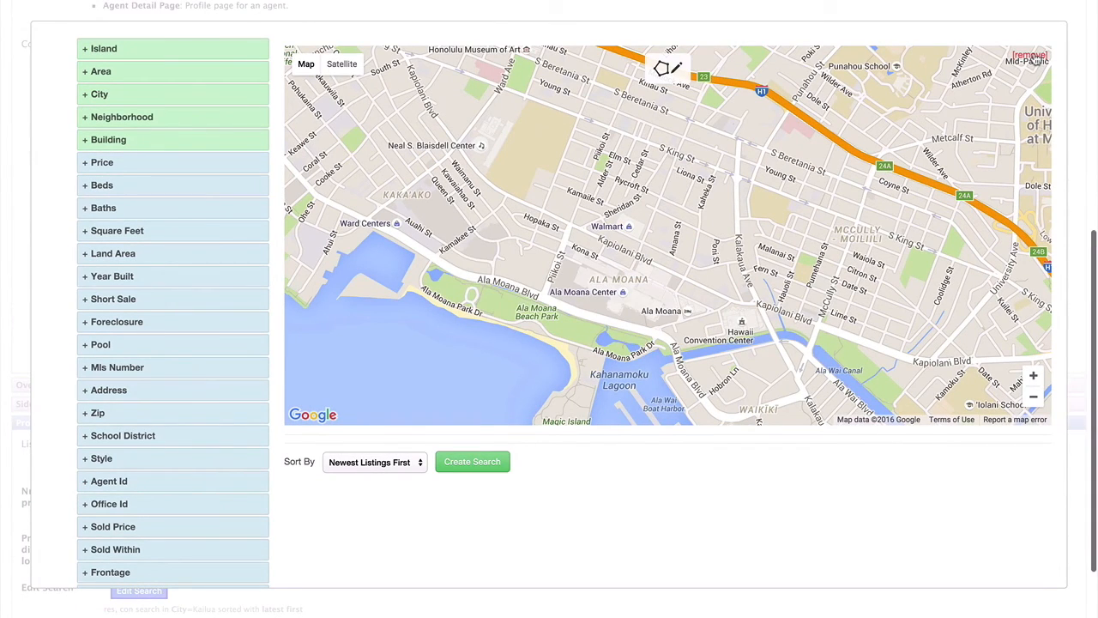
pyautogui.click(1030, 56)
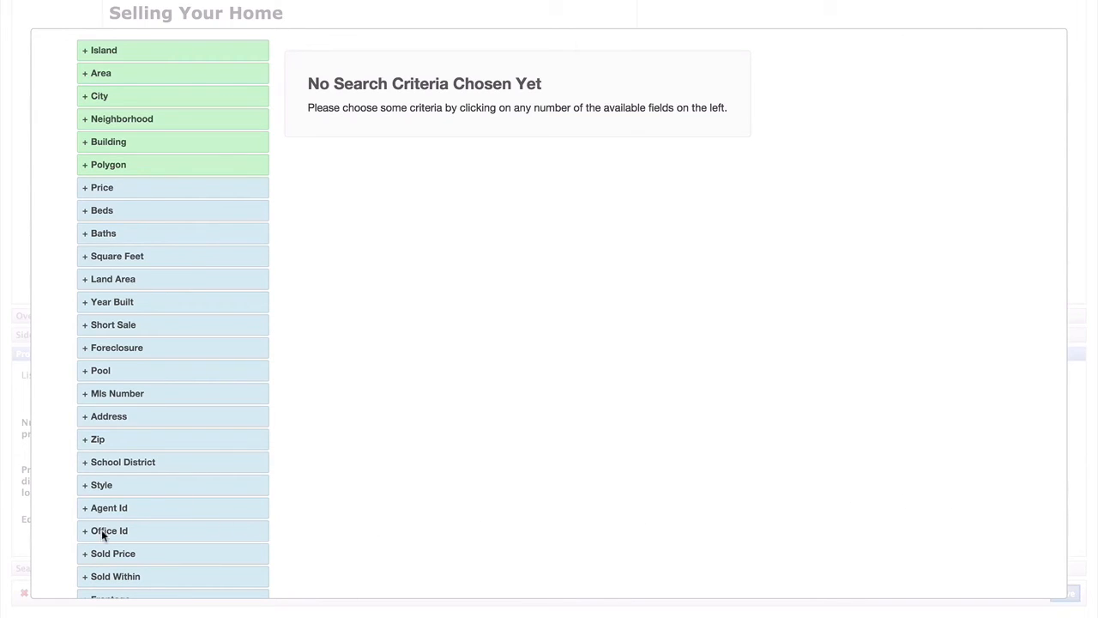
pyautogui.scroll(1, 105, 536)
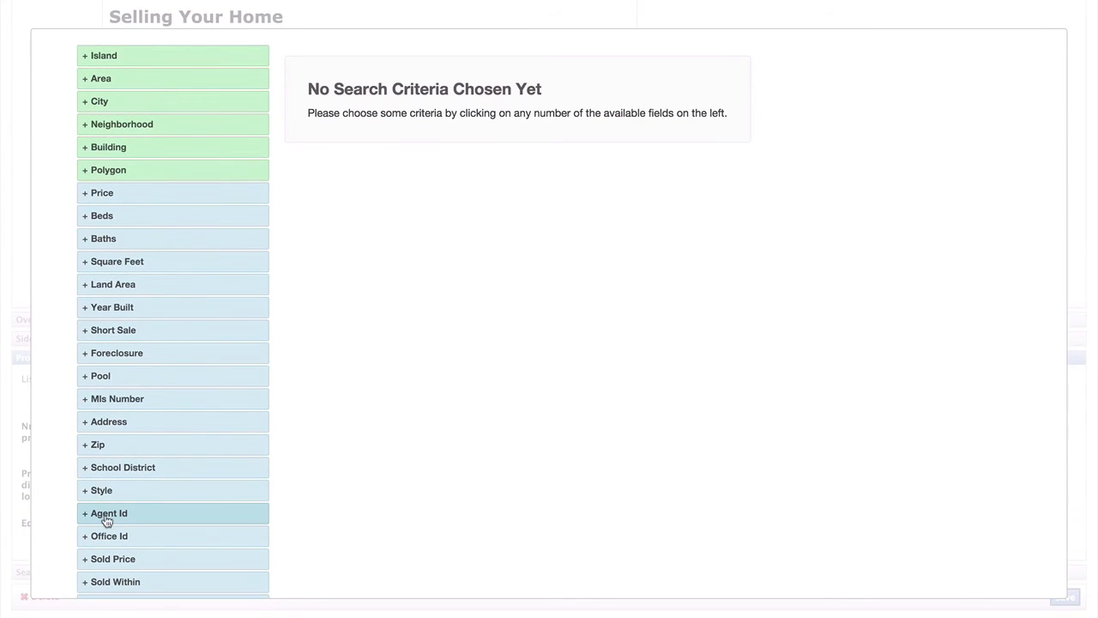
pyautogui.scroll(-3, 106, 520)
pyautogui.scroll(2, 106, 521)
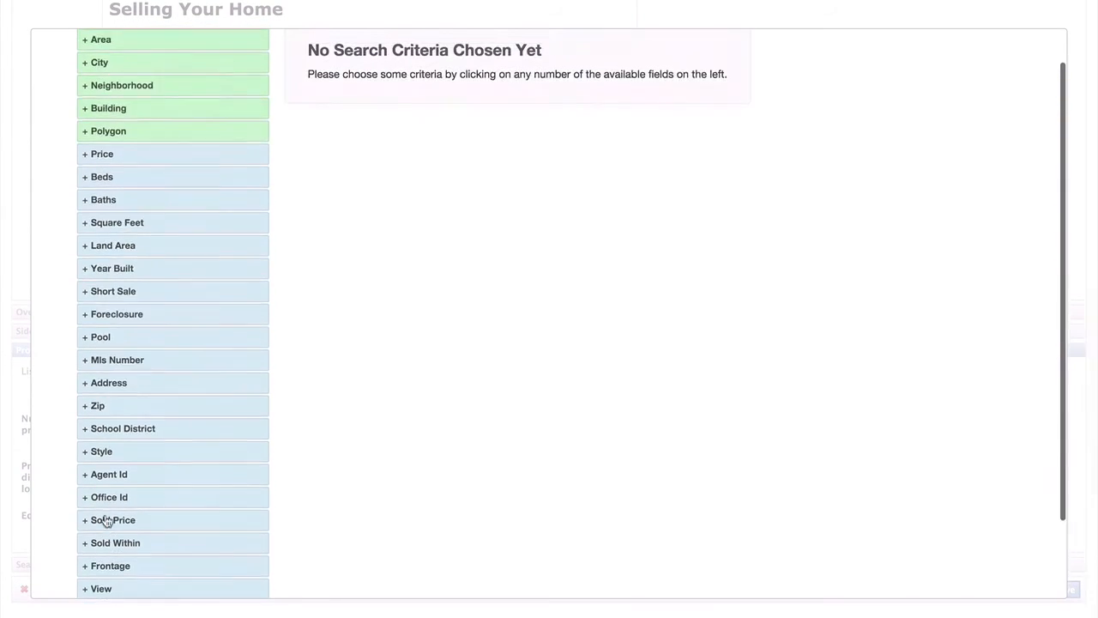
pyautogui.scroll(2, 106, 521)
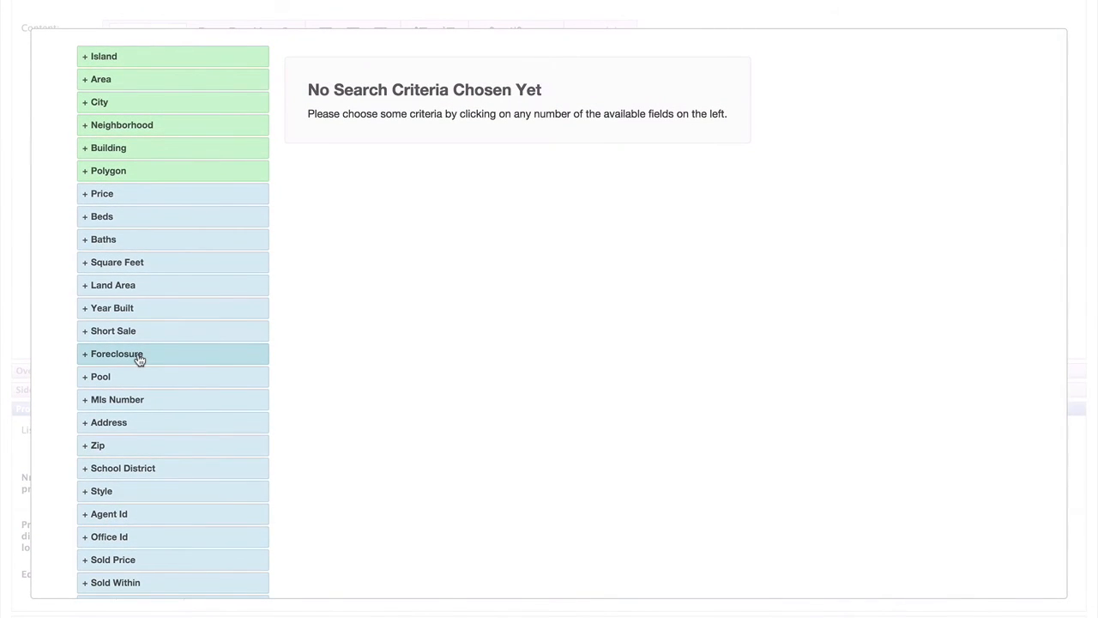
pyautogui.scroll(-1, 140, 360)
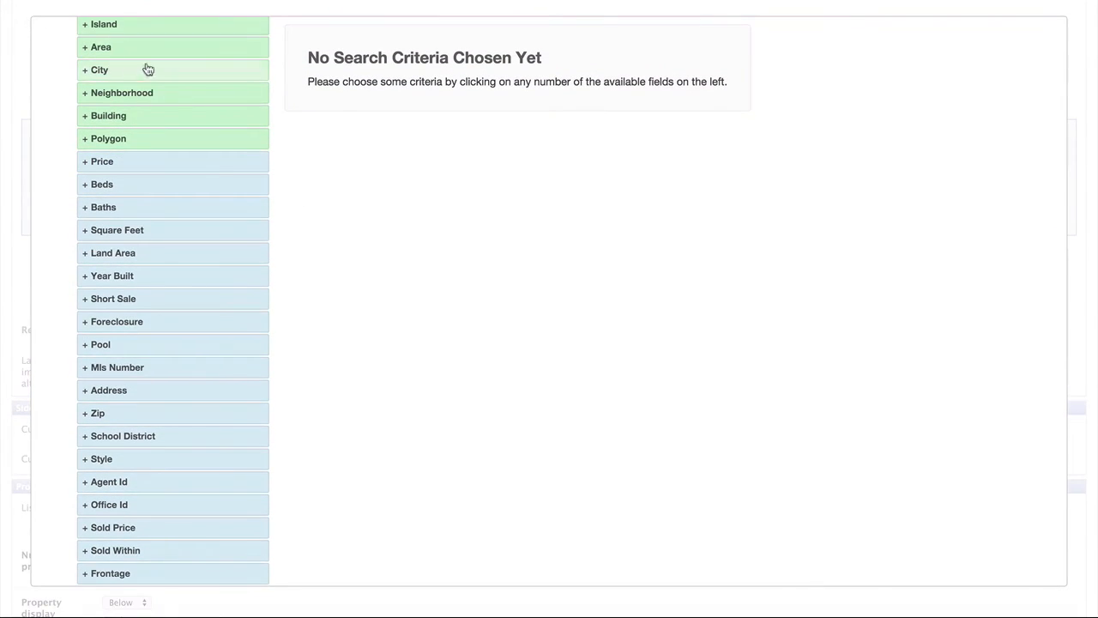
pyautogui.scroll(1, 186, 90)
# - Add a City criterion set to Kailua
pyautogui.click(185, 91)
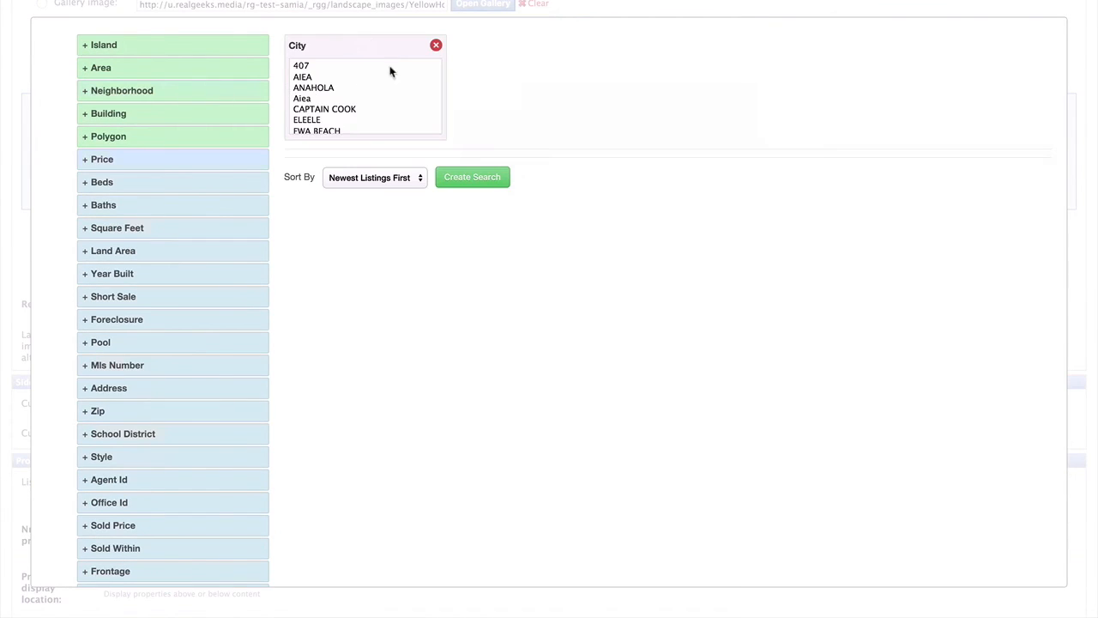
pyautogui.scroll(-15, 355, 107)
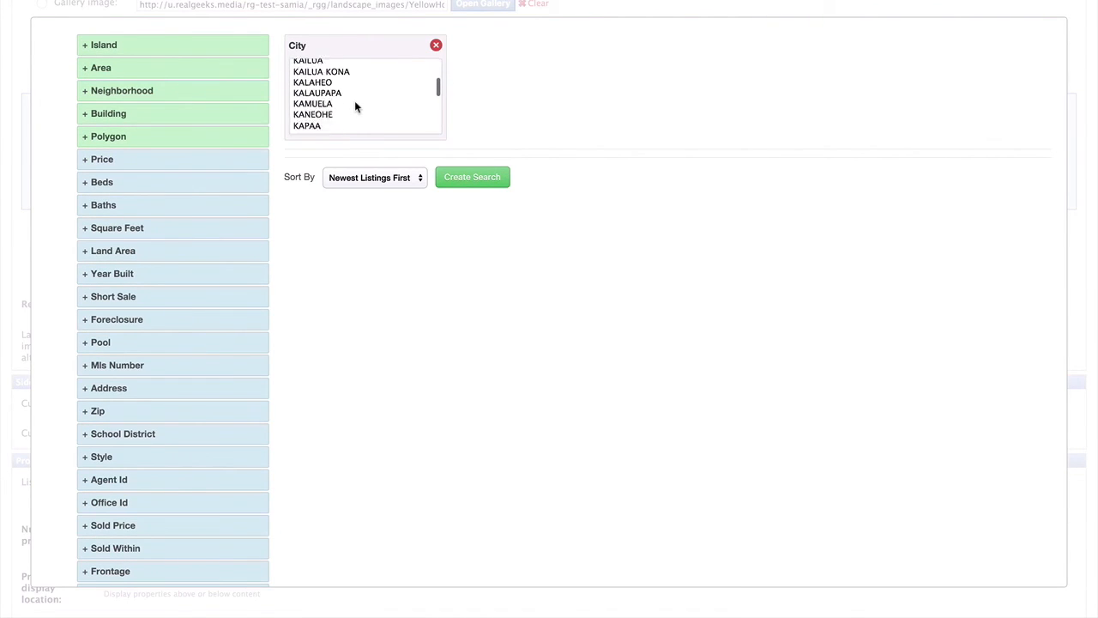
pyautogui.scroll(-10, 356, 107)
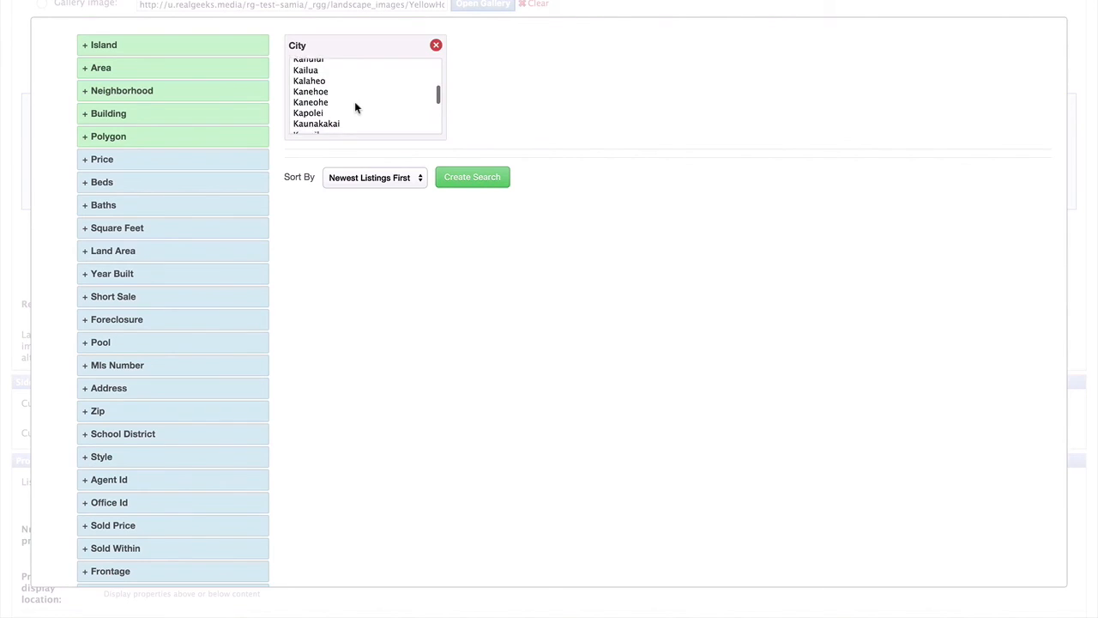
pyautogui.scroll(1, 354, 108)
pyautogui.click(300, 78)
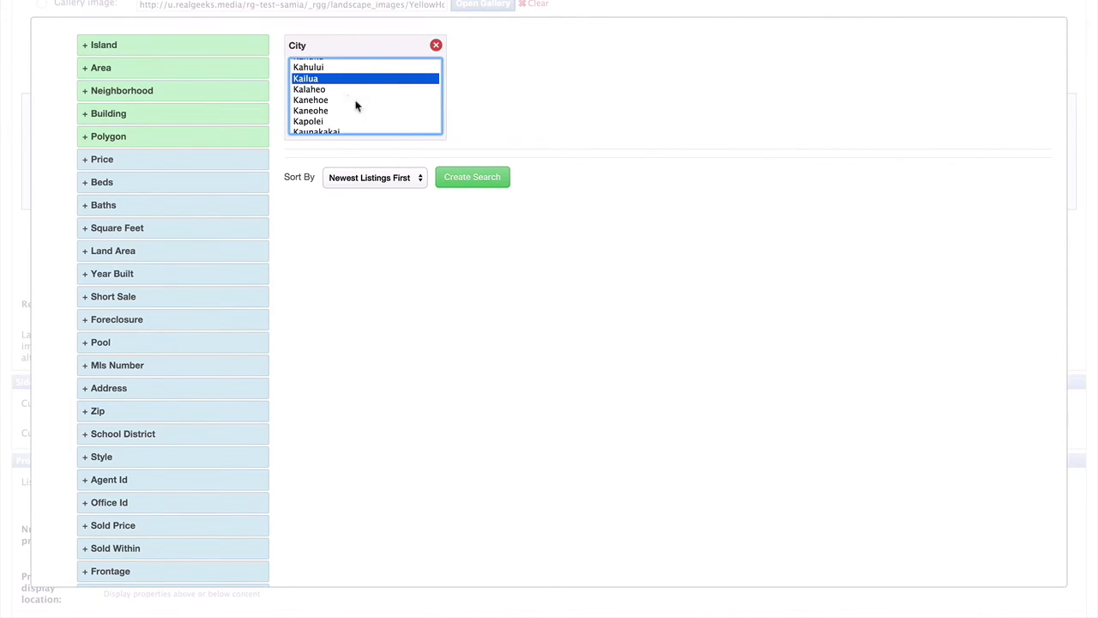
pyautogui.scroll(-5, 301, 400)
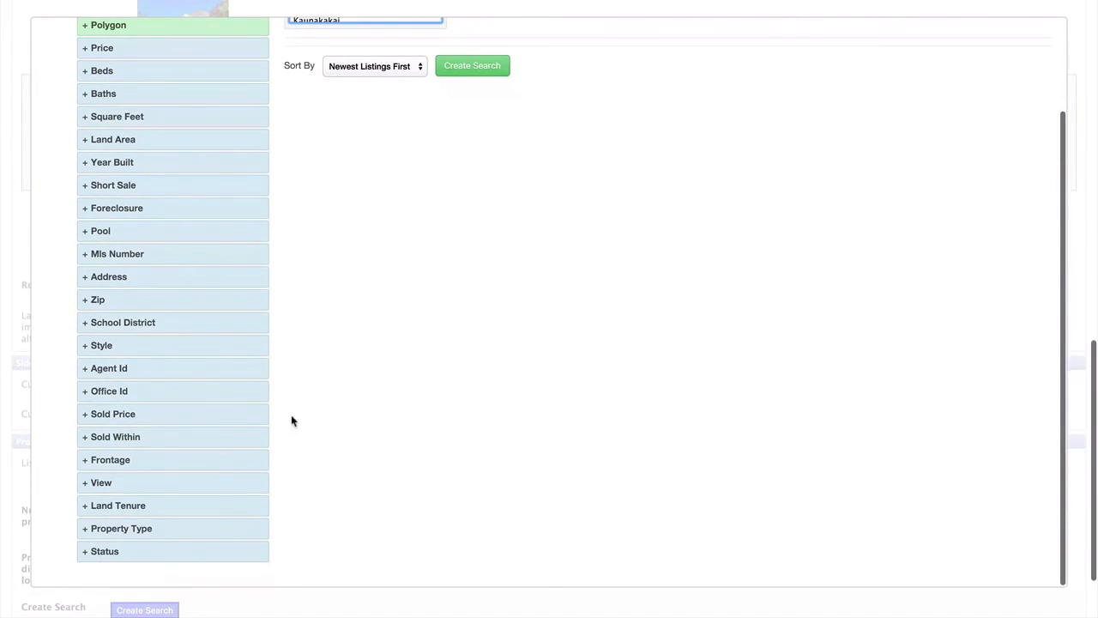
# - Limit property type to Home and Condo, sort newest first, and accept the 152 results
pyautogui.click(121, 530)
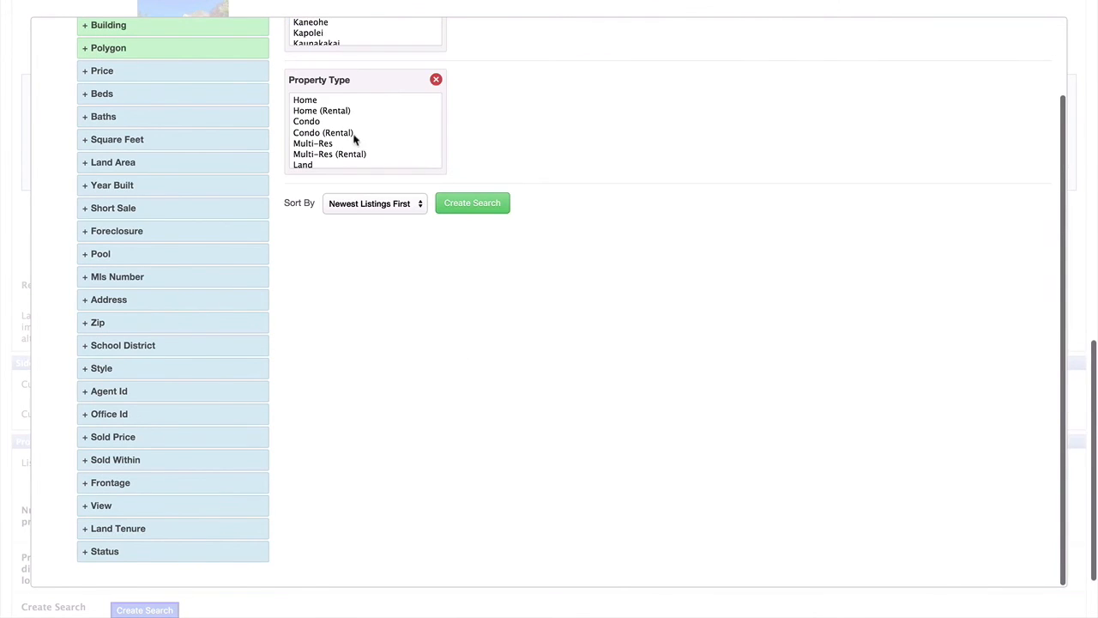
pyautogui.click(313, 101)
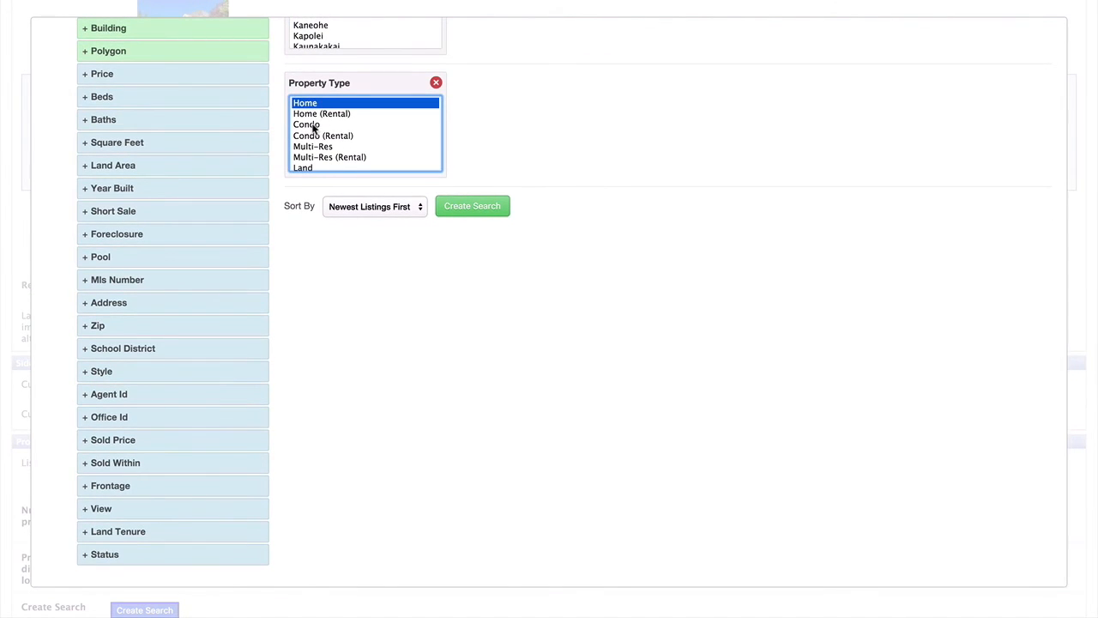
pyautogui.keyDown('super'); pyautogui.click(314, 121); pyautogui.keyUp('super')
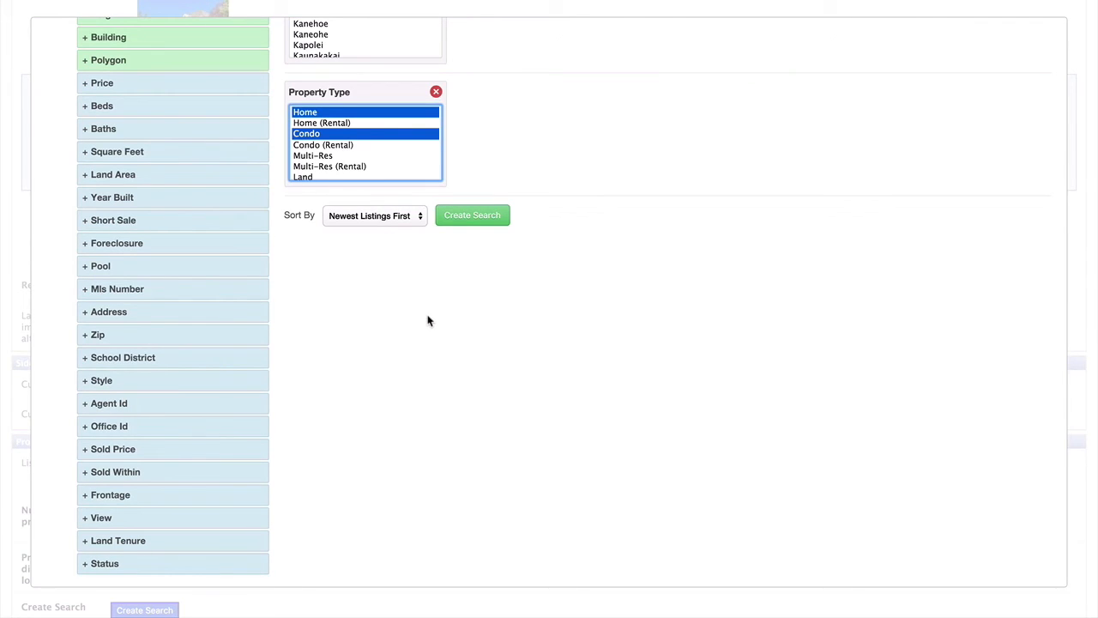
pyautogui.click(418, 219)
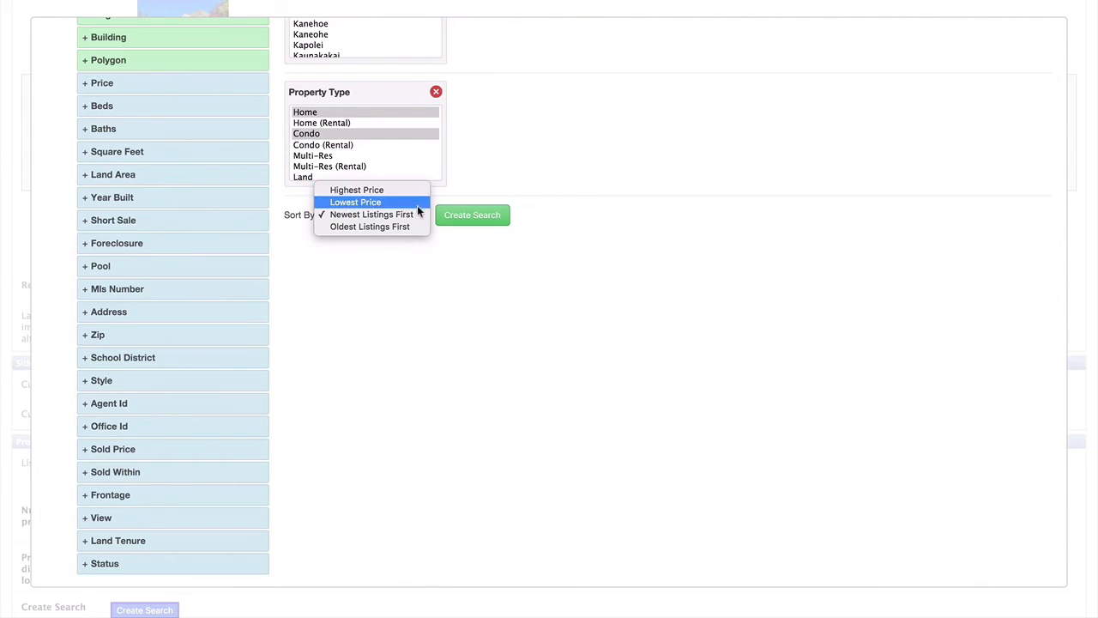
pyautogui.click(412, 213)
pyautogui.click(494, 216)
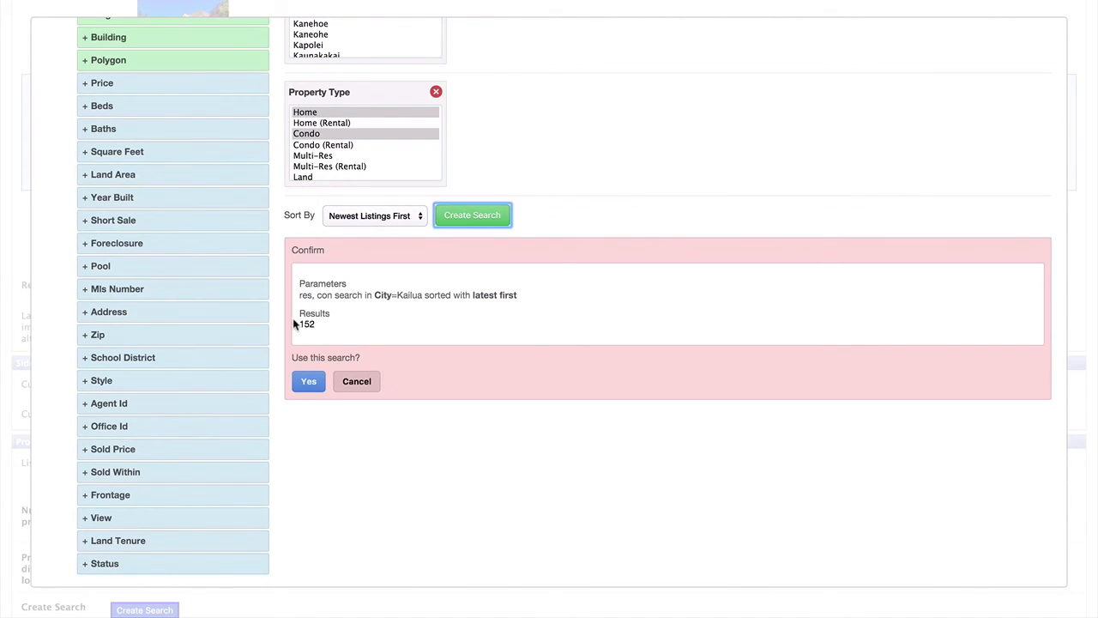
pyautogui.moveTo(297, 323); pyautogui.dragTo(320, 324)
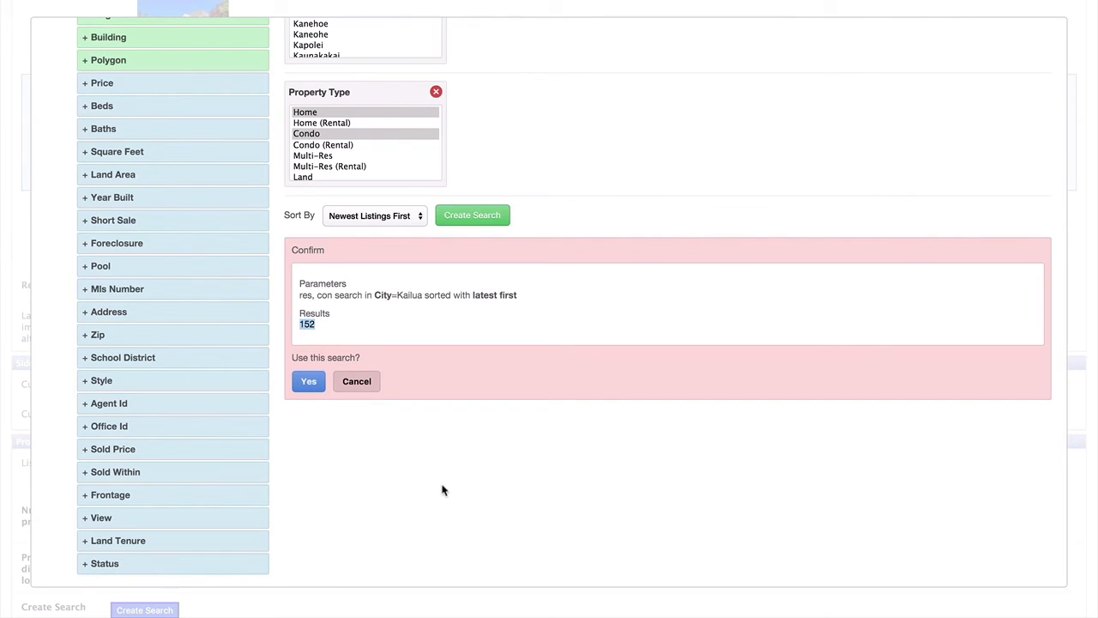
pyautogui.click(308, 382)
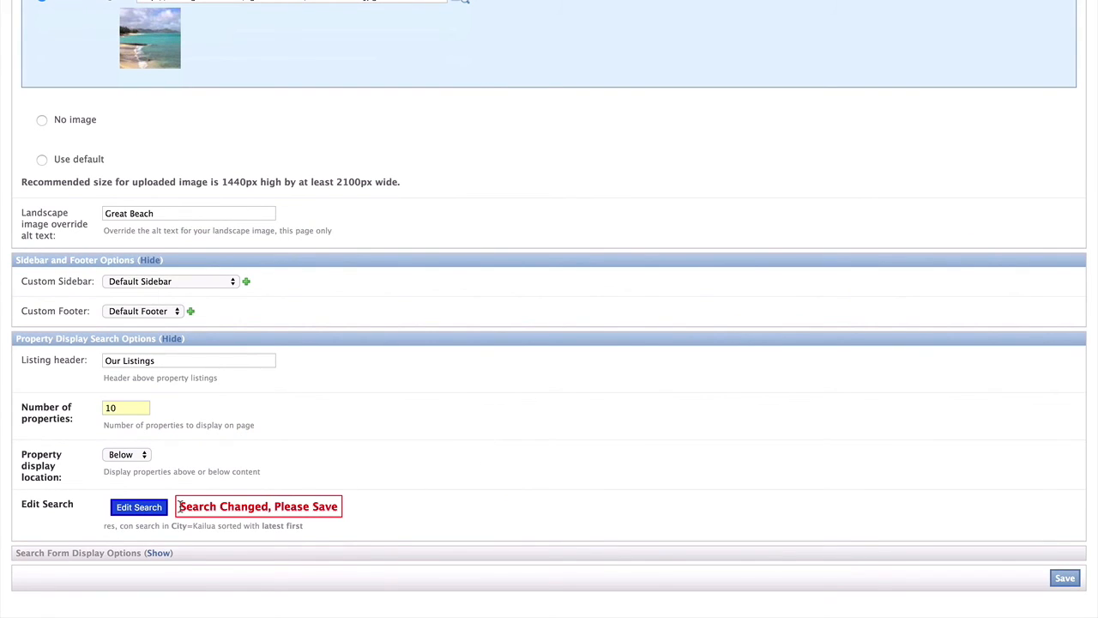
# - Point out the unsaved-search warning, then expand the Search Form Display Options section
pyautogui.moveTo(180, 508); pyautogui.dragTo(342, 511)
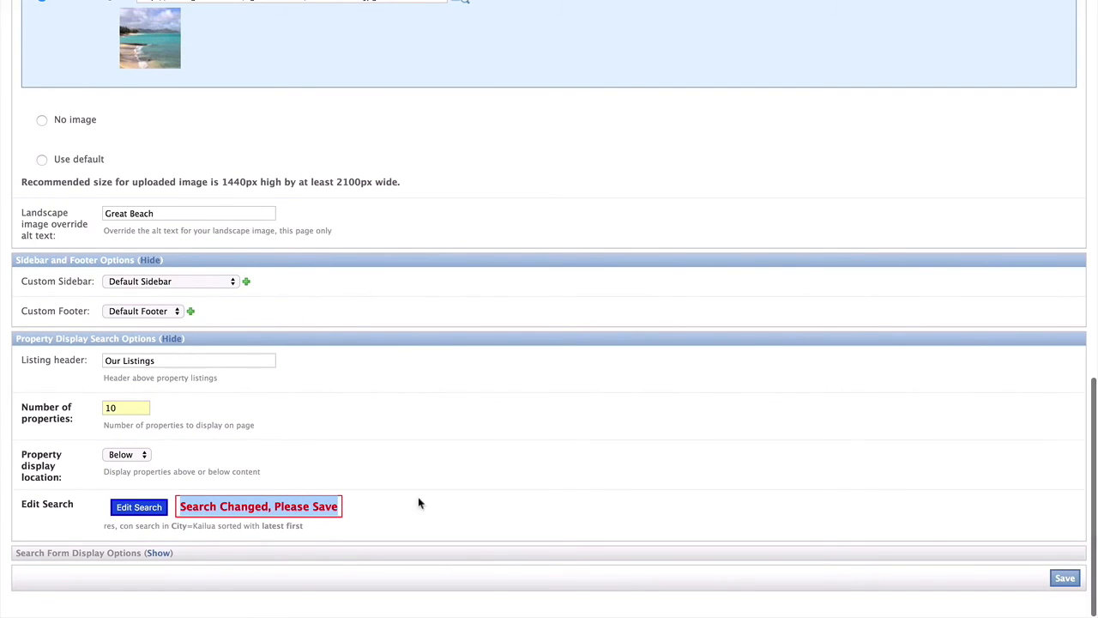
pyautogui.click(446, 500)
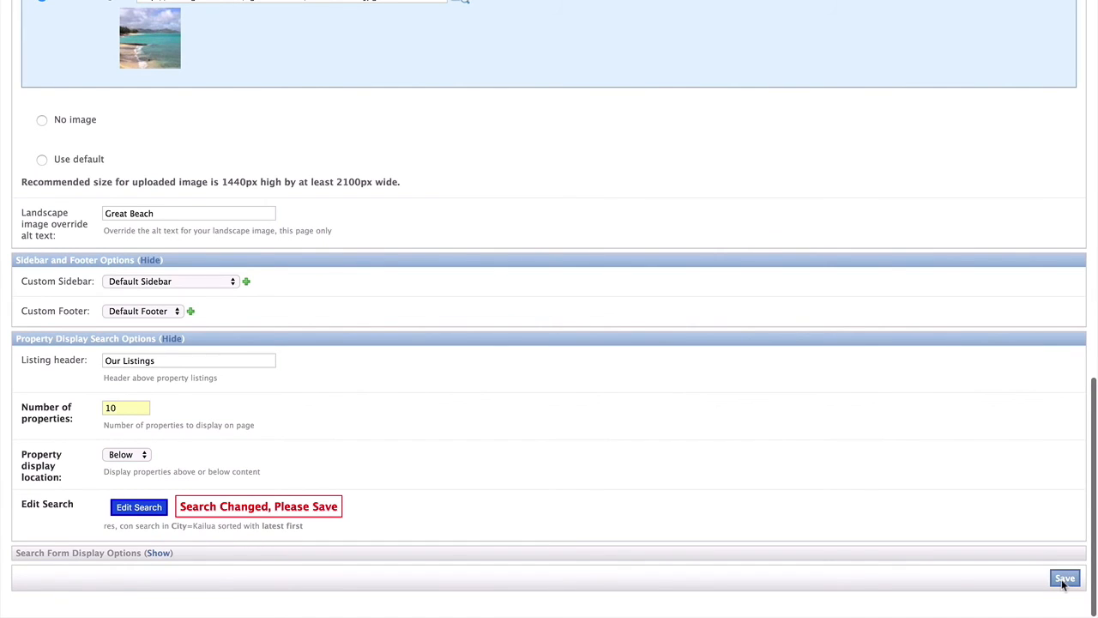
pyautogui.click(158, 553)
pyautogui.scroll(-2, 477, 372)
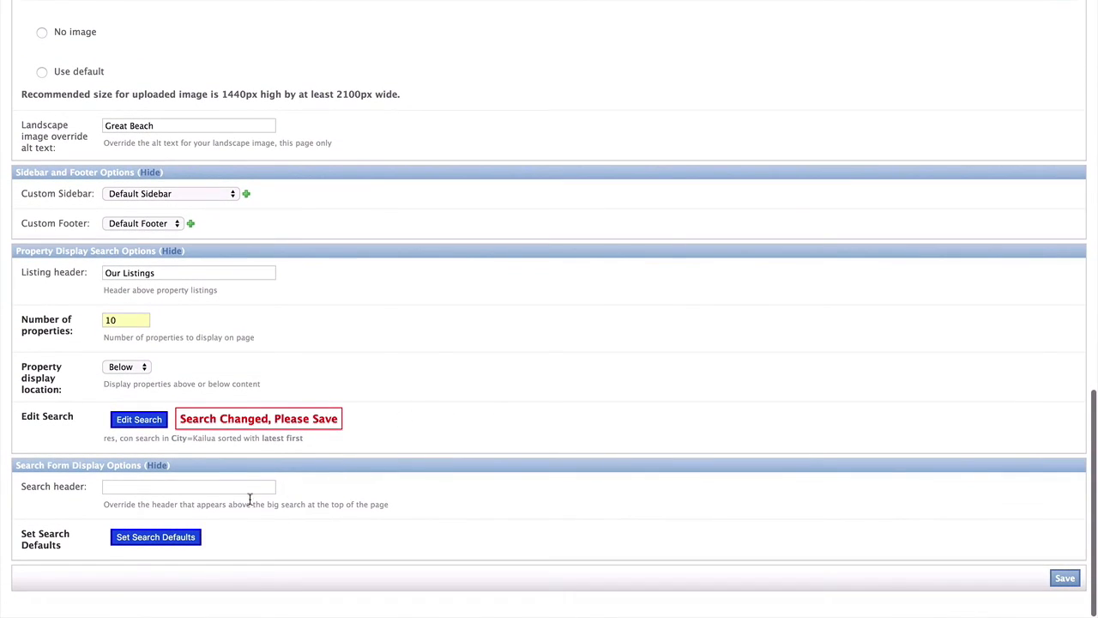
# - Enter 'Hot Kailua Property Search' as the page's Search header
pyautogui.click(245, 485)
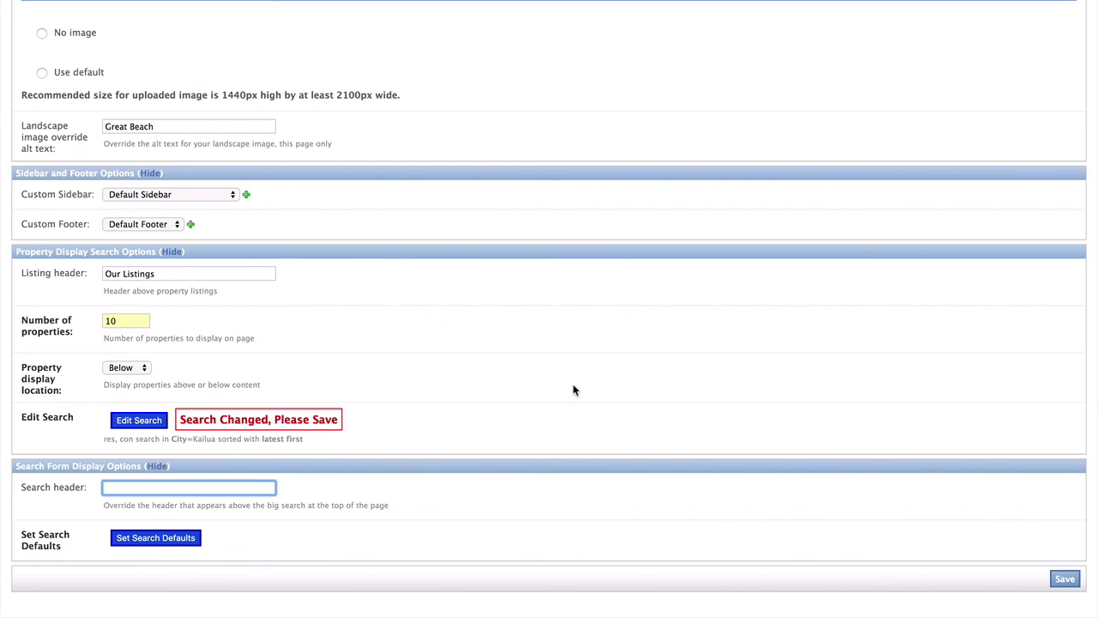
pyautogui.write('Hot Kailua Por')
pyautogui.press('BackSpace')
pyautogui.press('BackSpace')
pyautogui.write('roperty Search')
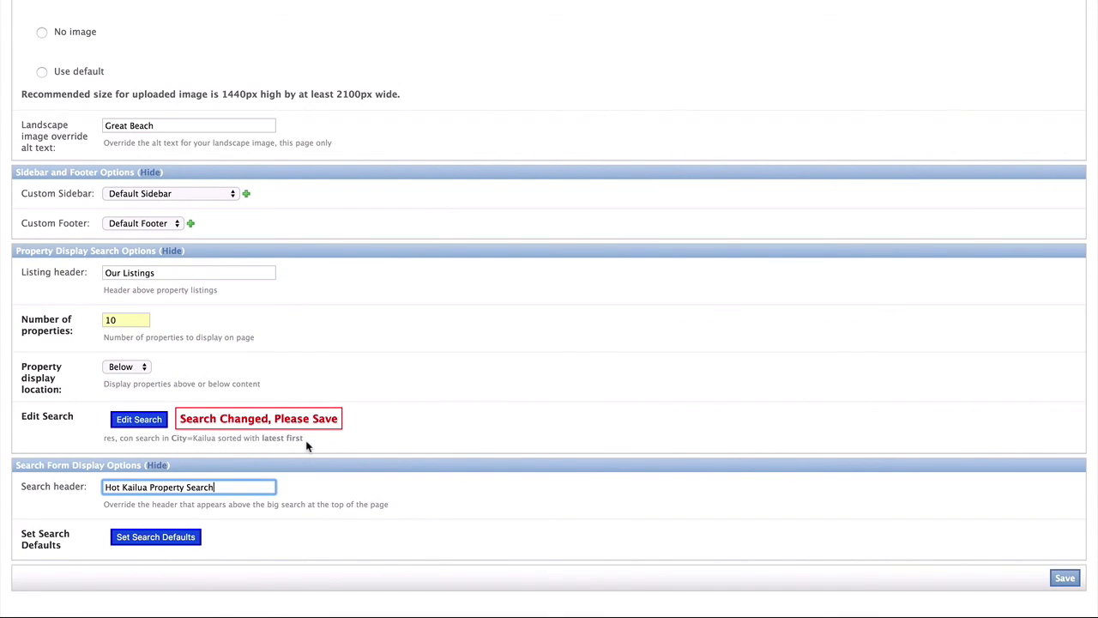
# - Set search defaults to island Oahu, region Kailua, All Neighborhoods, and save them
pyautogui.click(157, 537)
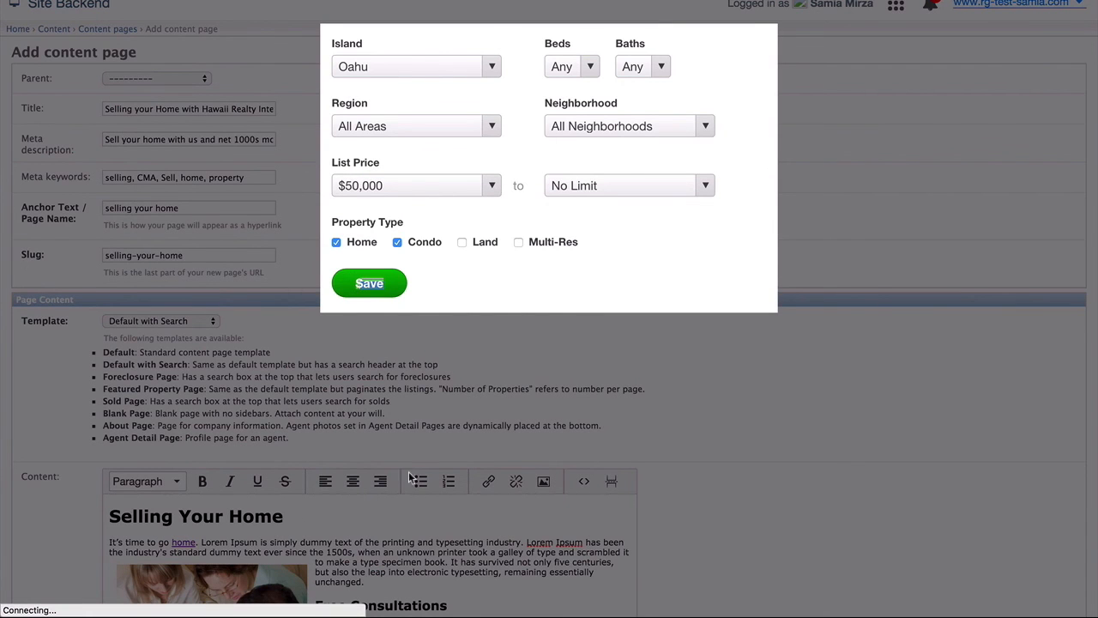
pyautogui.click(429, 69)
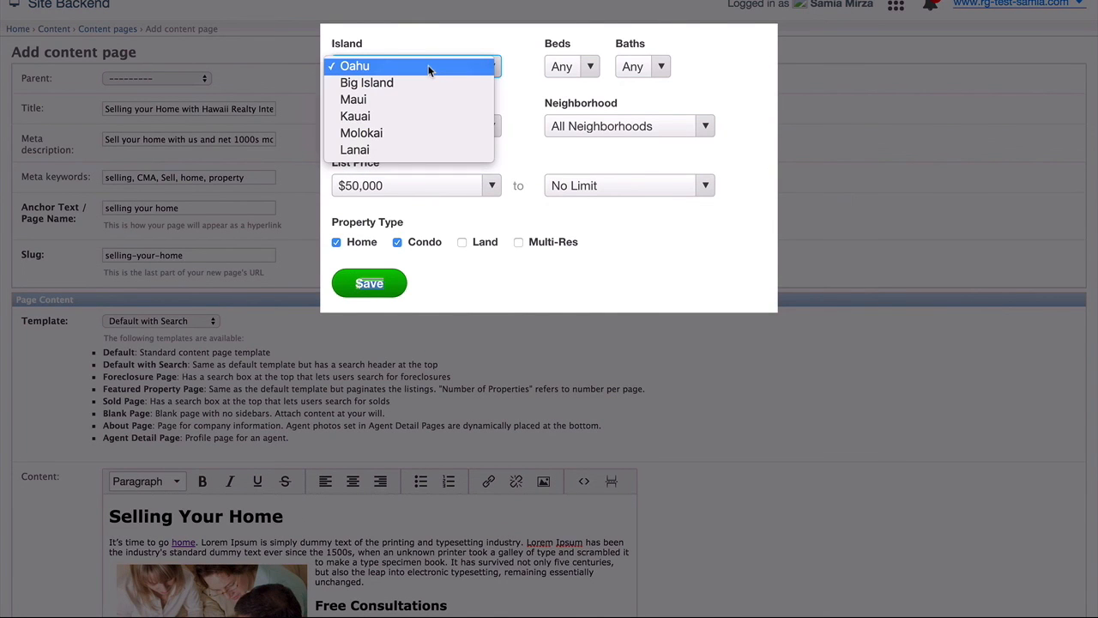
pyautogui.click(429, 69)
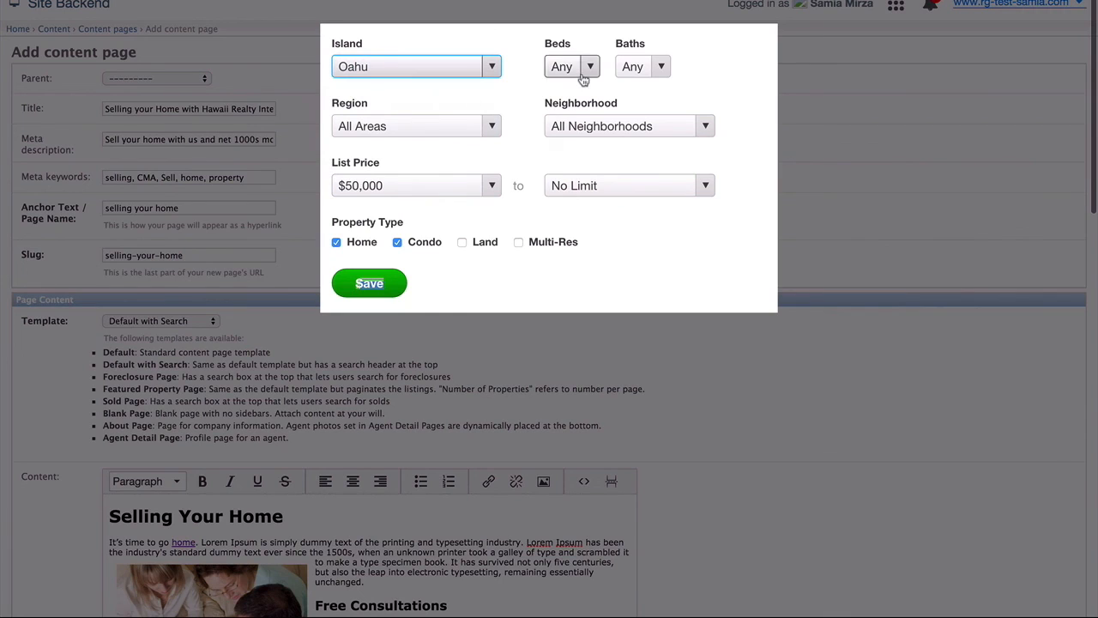
pyautogui.click(489, 127)
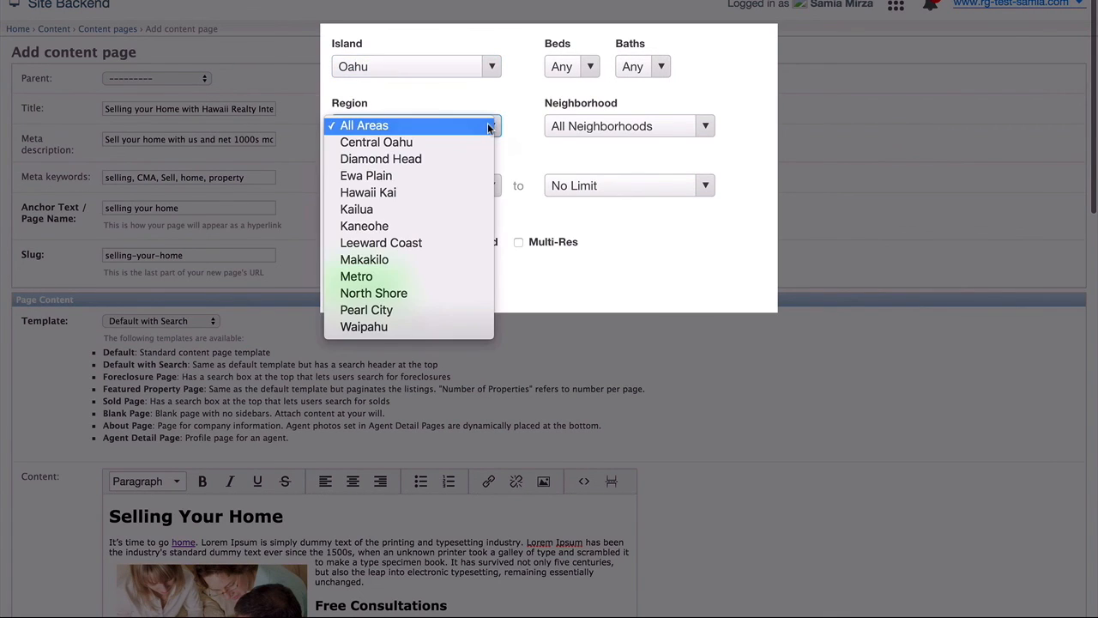
pyautogui.click(480, 208)
pyautogui.click(579, 126)
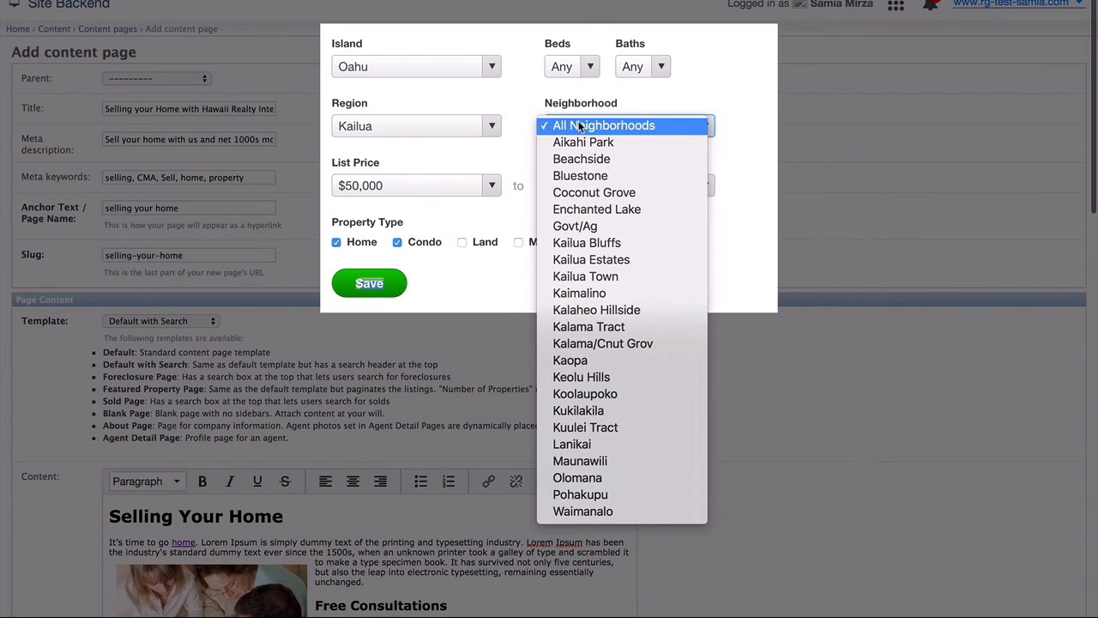
pyautogui.click(580, 126)
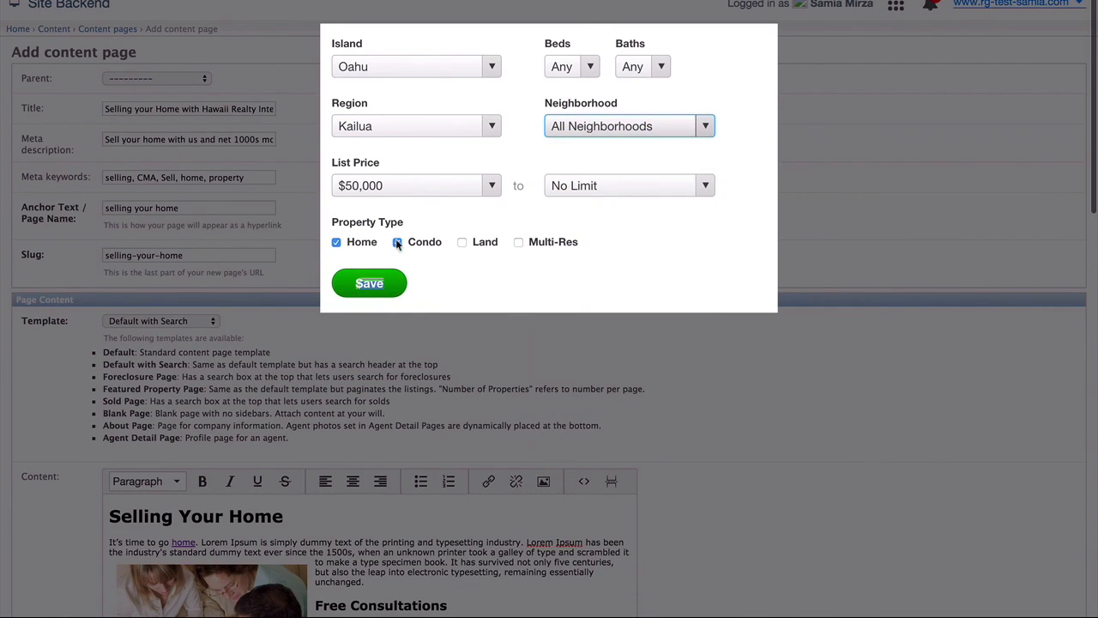
pyautogui.click(385, 293)
# - Save the selling-your-home page with its new search settings
pyautogui.scroll(-1, 384, 293)
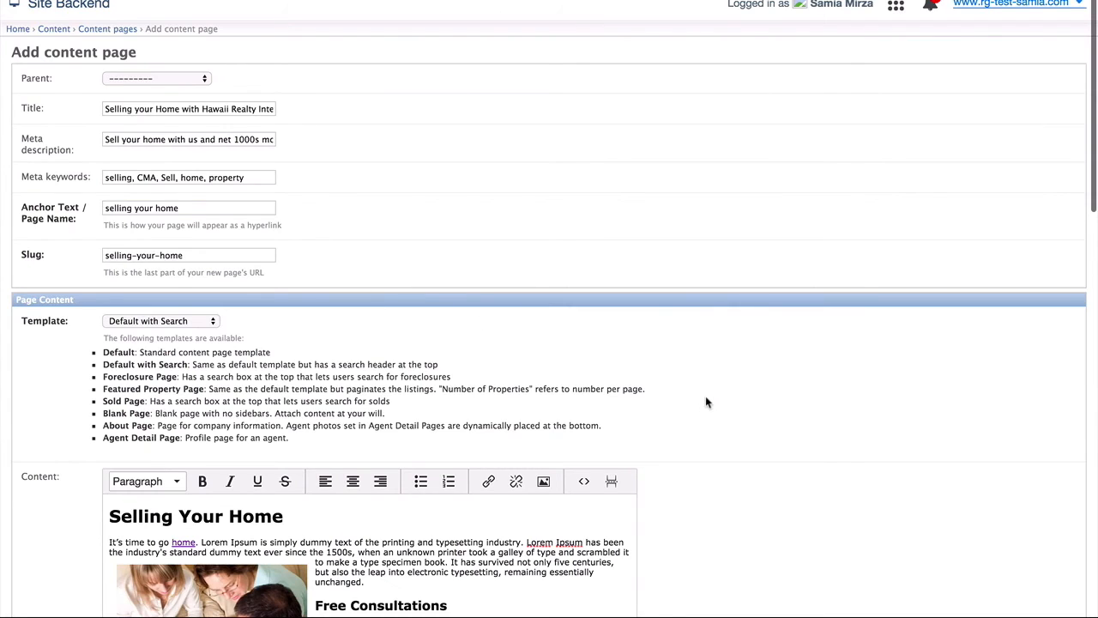
pyautogui.scroll(-15, 707, 401)
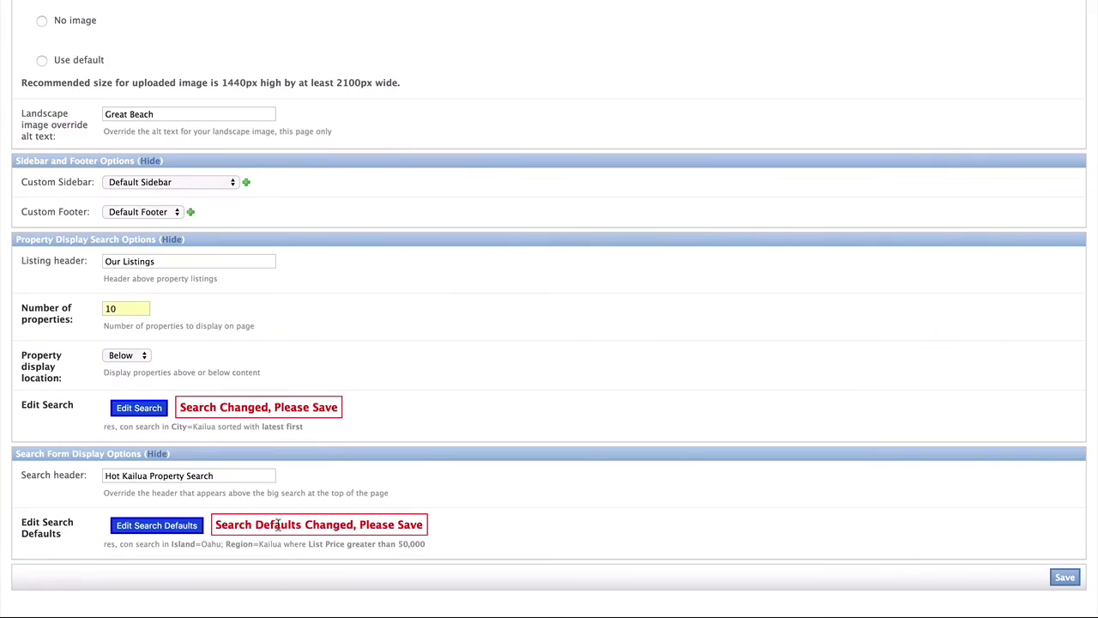
pyautogui.click(1064, 576)
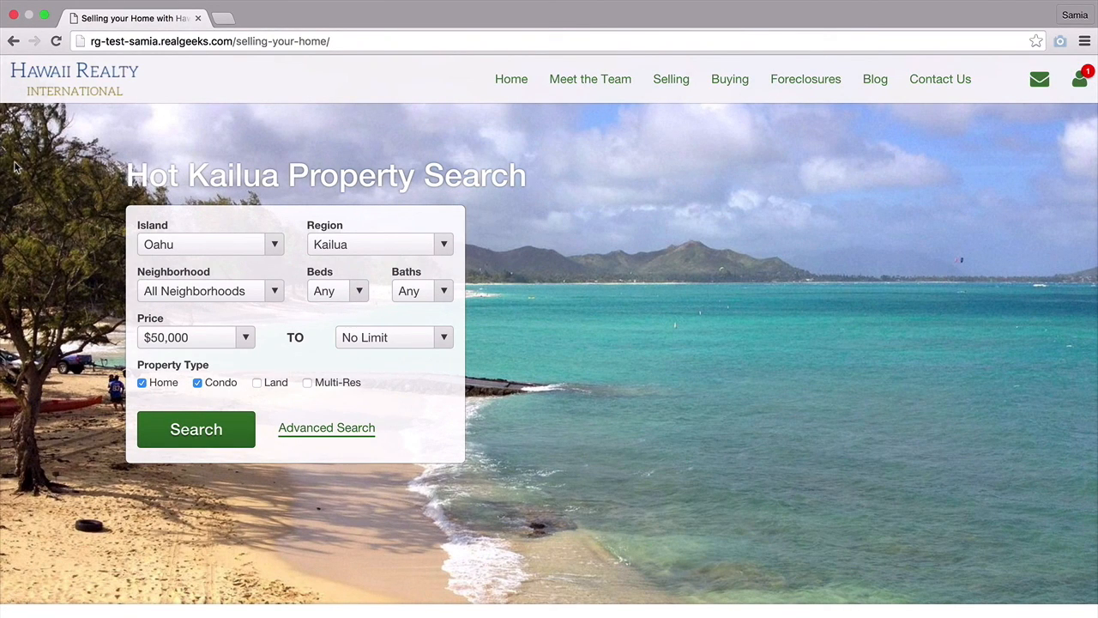
pyautogui.moveTo(123, 175); pyautogui.dragTo(524, 176)
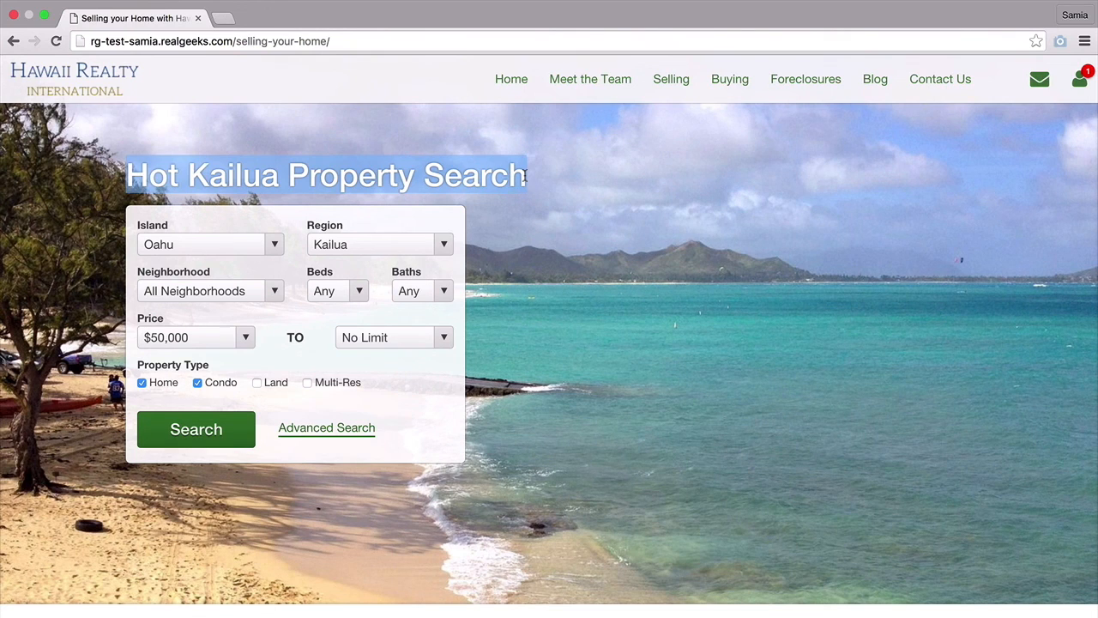
pyautogui.click(526, 176)
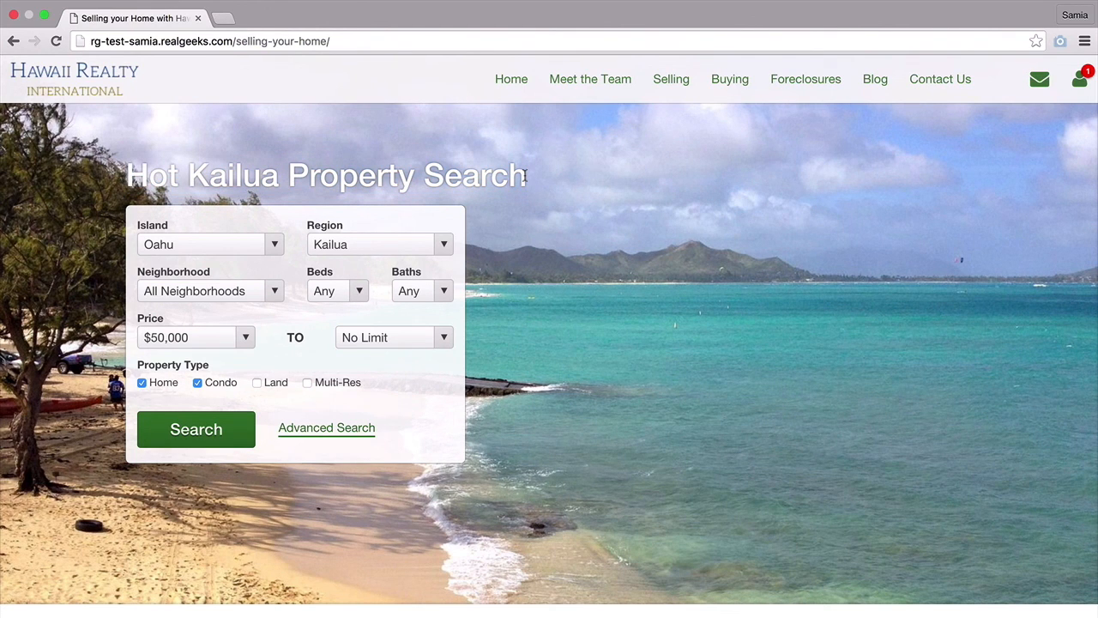
pyautogui.scroll(-3, 526, 175)
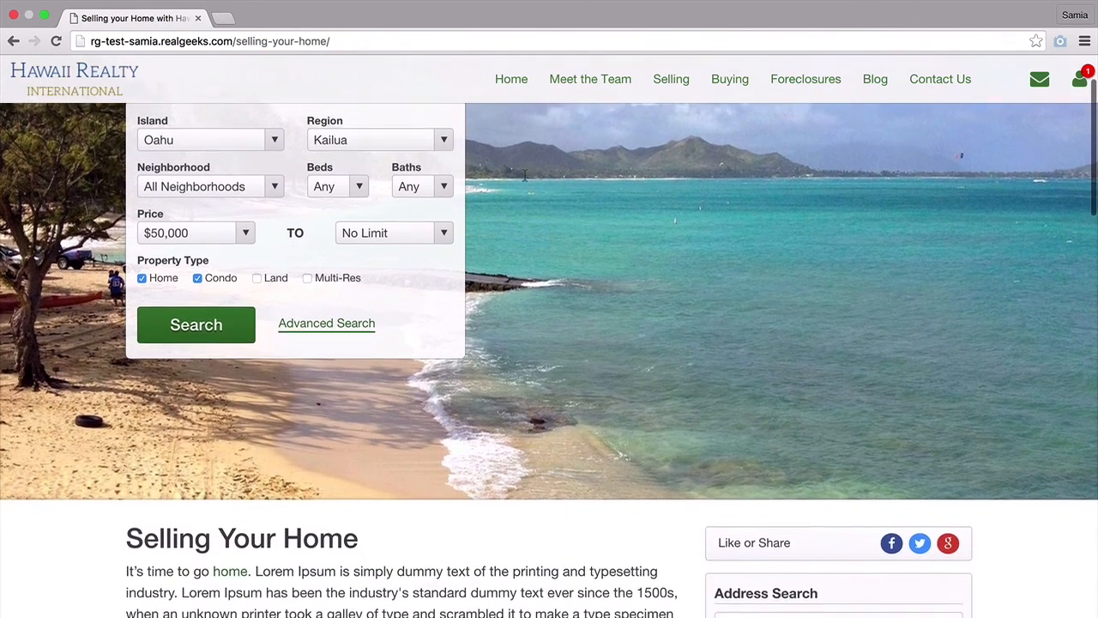
pyautogui.click(382, 146)
pyautogui.click(382, 143)
pyautogui.scroll(-2, 510, 283)
pyautogui.scroll(-6, 511, 283)
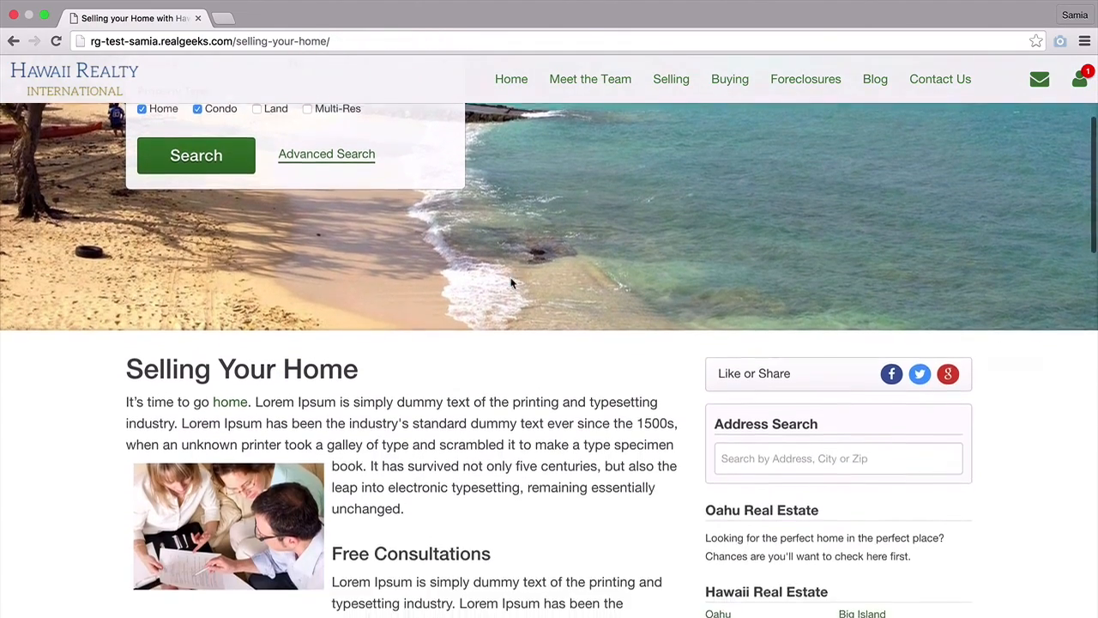
pyautogui.scroll(-1, 513, 284)
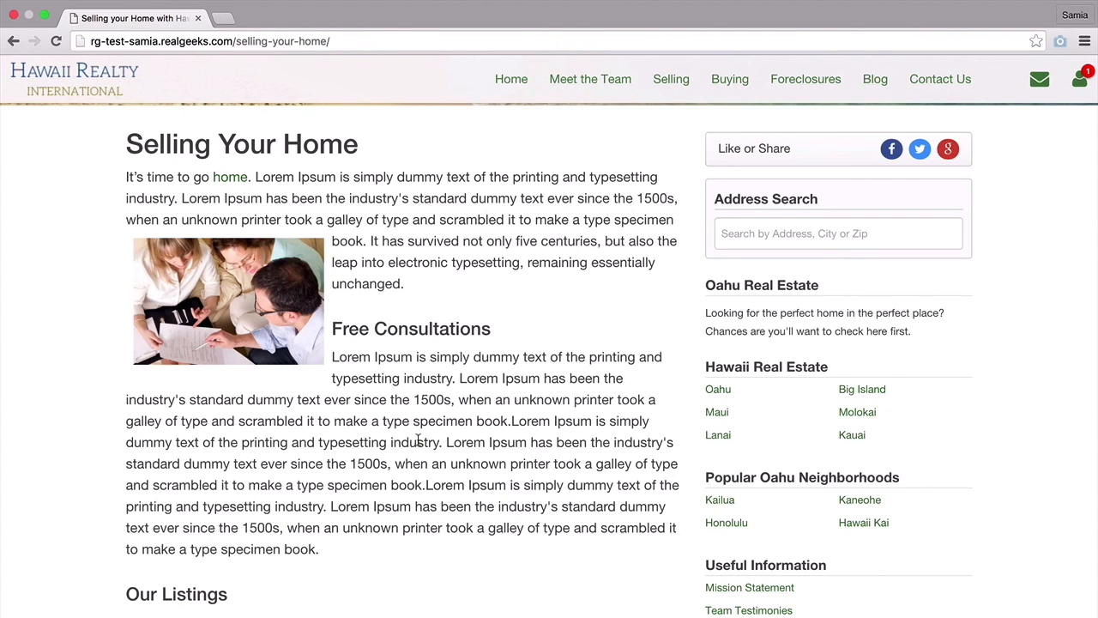
pyautogui.scroll(-5, 434, 442)
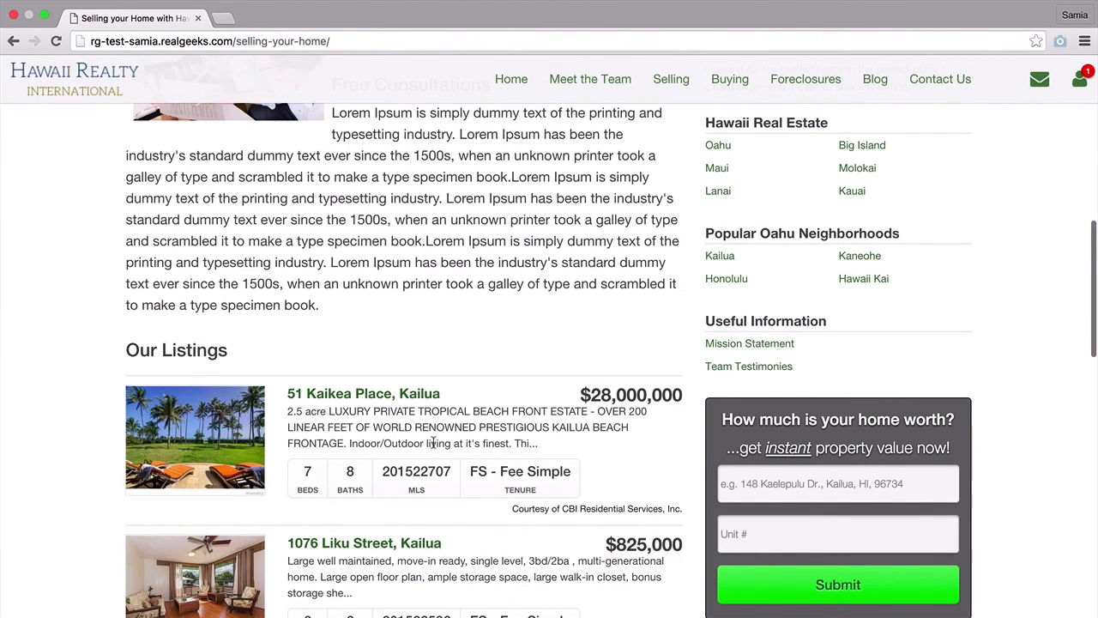
pyautogui.scroll(-2, 434, 443)
pyautogui.scroll(-5, 434, 441)
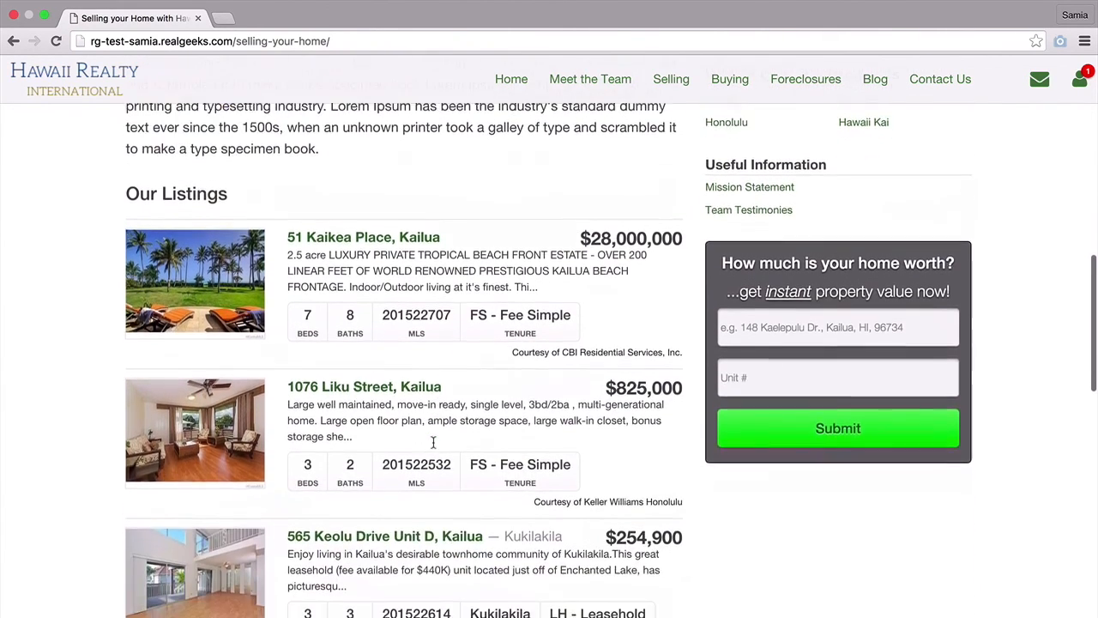
pyautogui.scroll(-2, 433, 441)
pyautogui.scroll(-10, 434, 445)
pyautogui.scroll(-13, 434, 436)
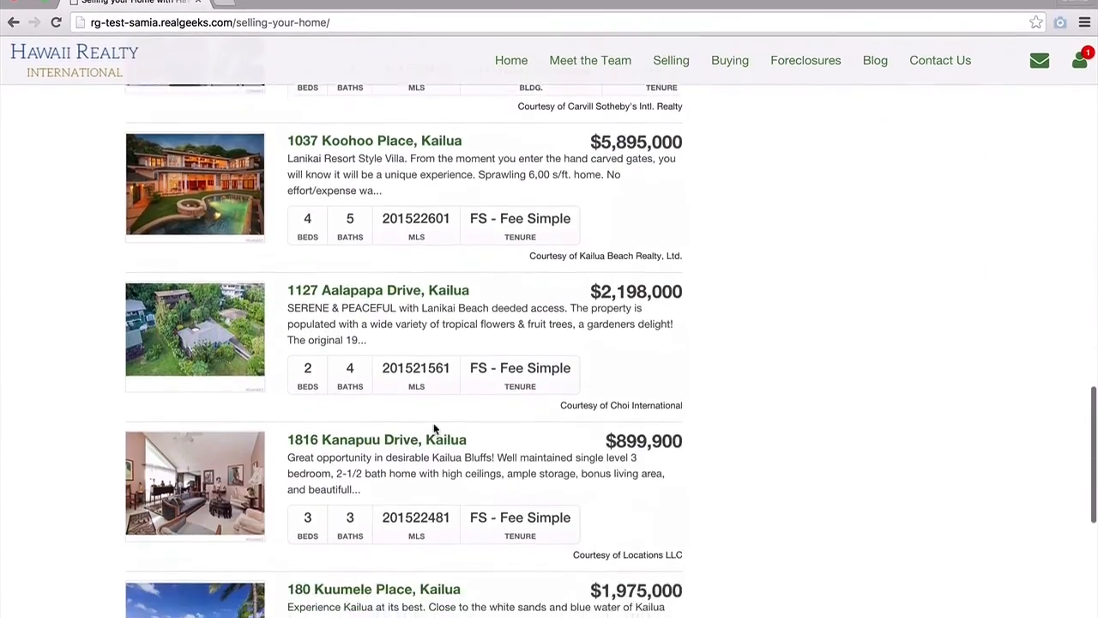
pyautogui.scroll(-3, 434, 407)
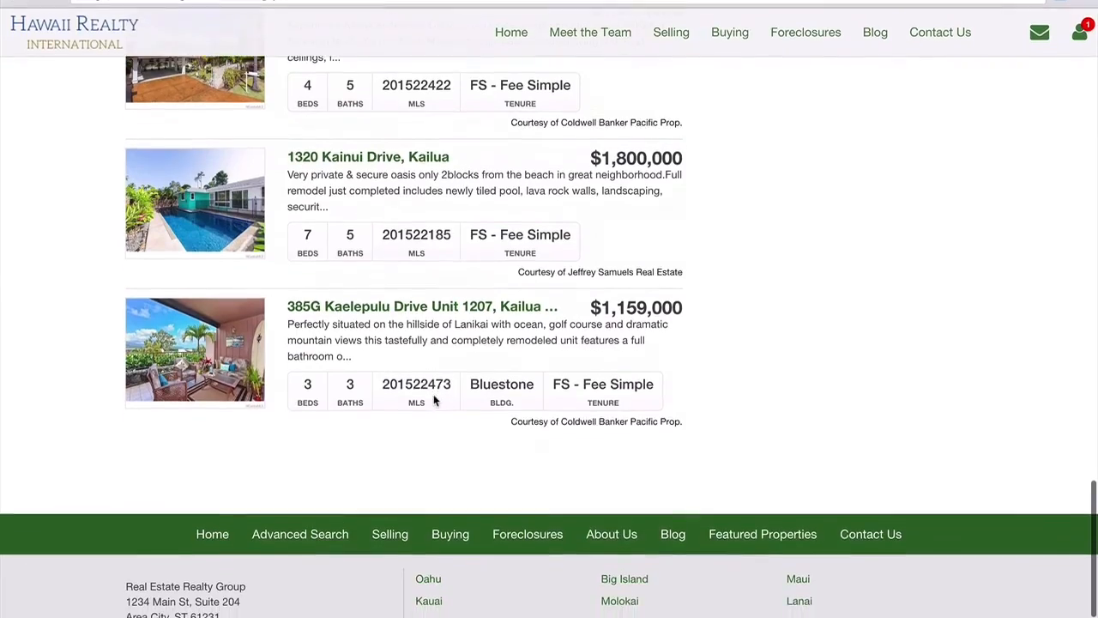